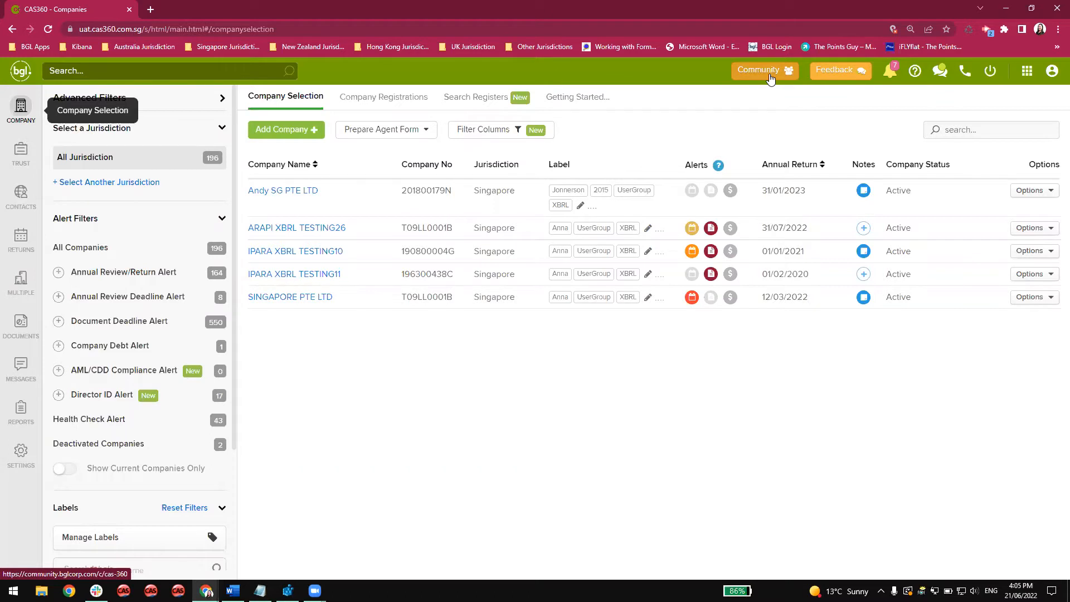
# View the CAS 360 topics in the BGL Community, and return to the company list.
pyautogui.click(770, 78)
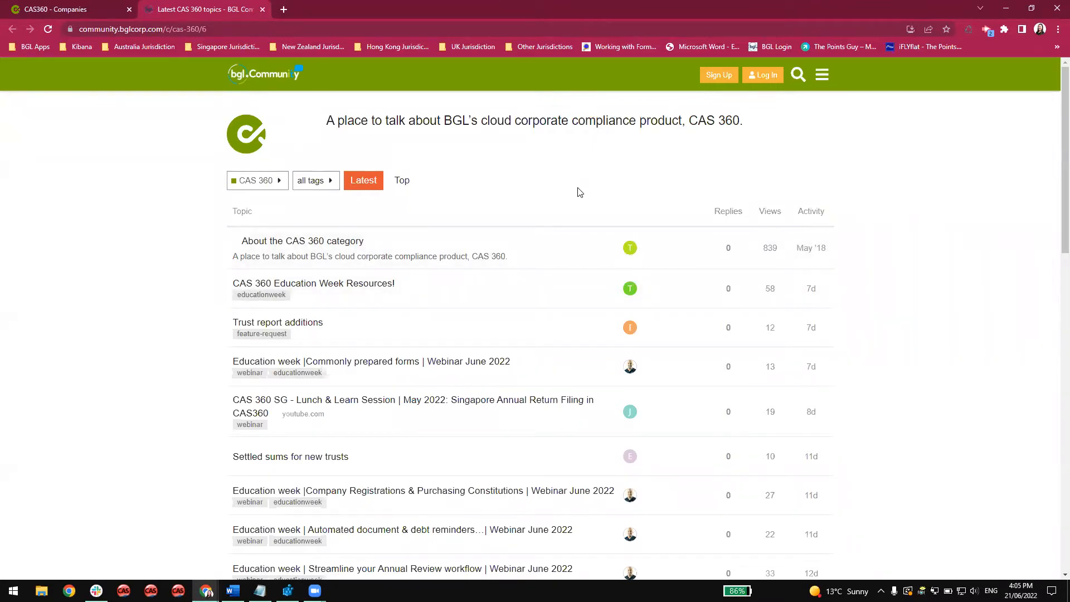
pyautogui.click(79, 11)
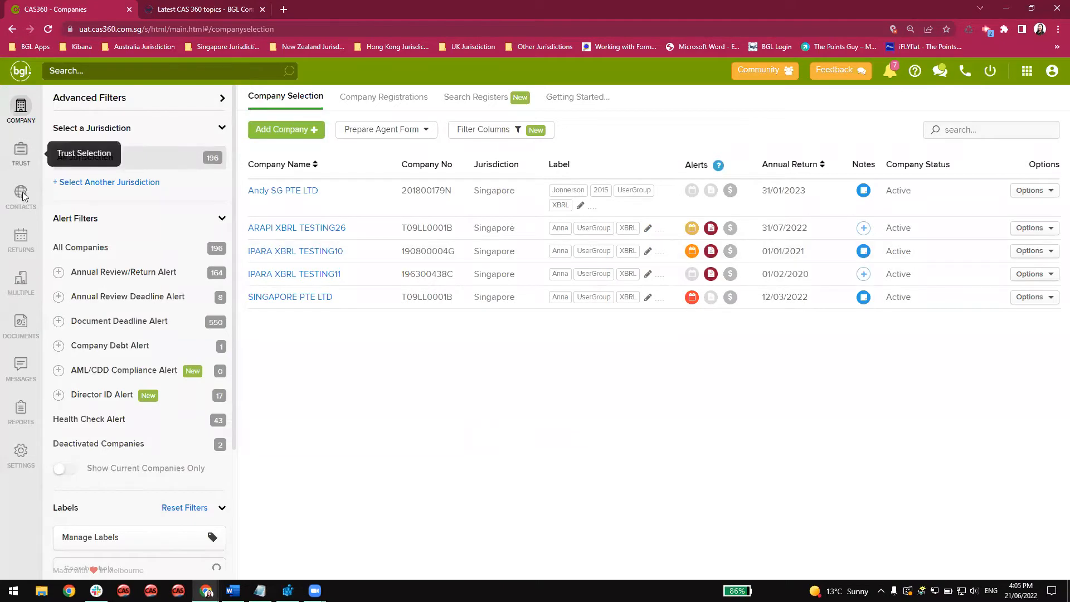
# Open the Singapore annual returns, start Prepare XBRL Financial Statements for IPARA XBRL TESTING11, and return to the CAS 360 page.
pyautogui.click(20, 245)
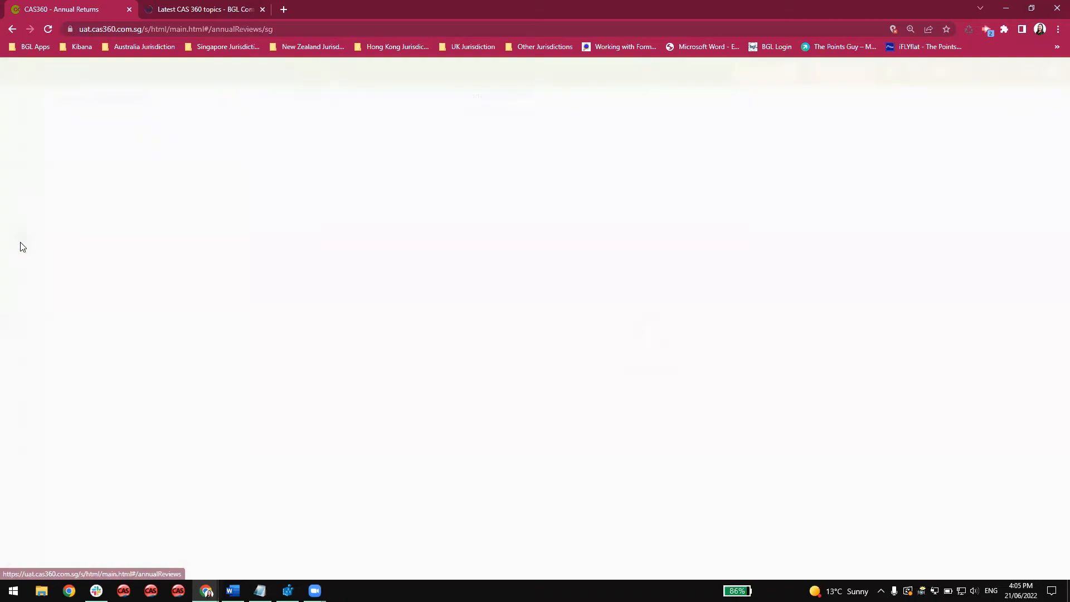
pyautogui.click(381, 389)
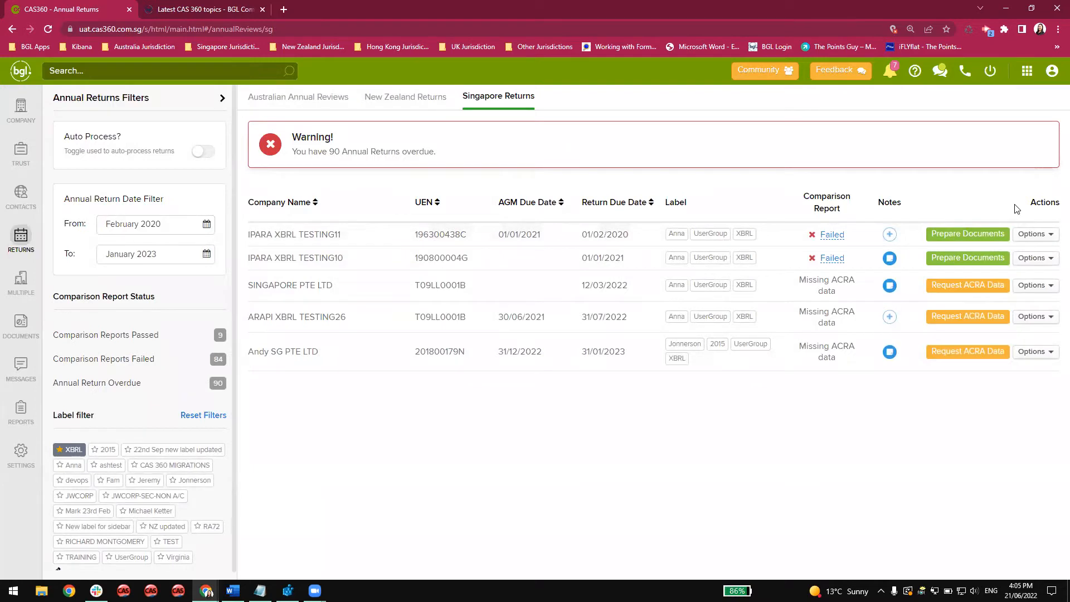
pyautogui.click(1035, 234)
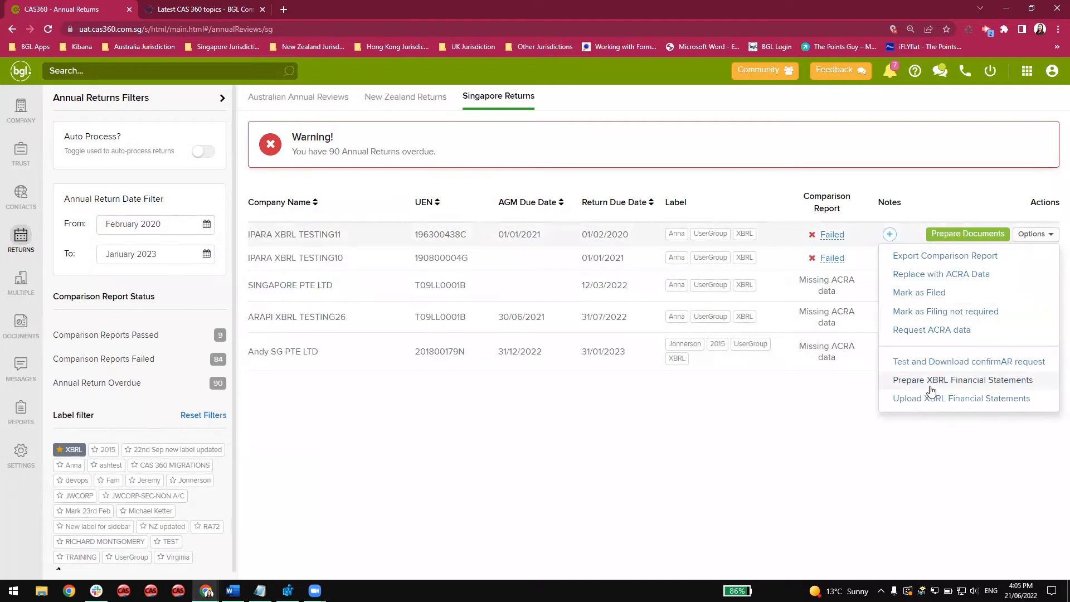
pyautogui.click(930, 389)
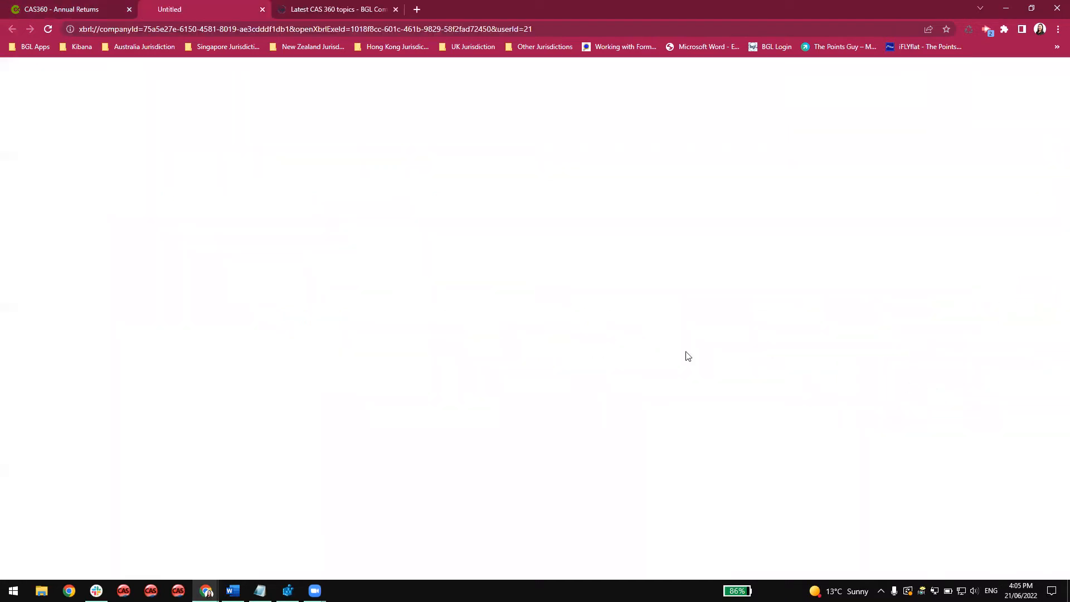
pyautogui.click(80, 10)
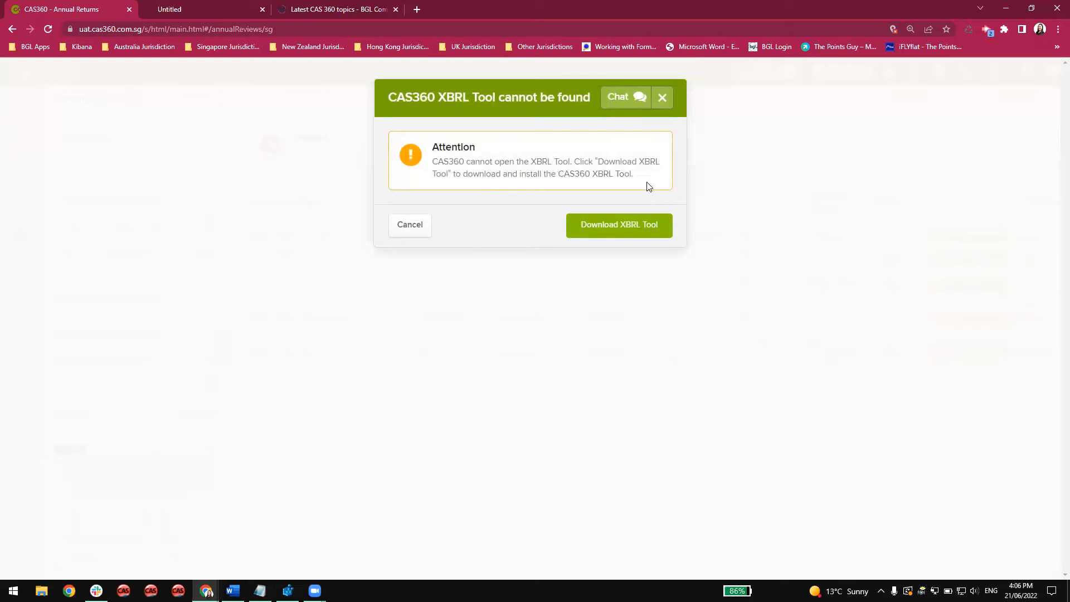
# Download the XBRL Tool installer, XBRLInstall.EXE, and run it despite the Windows SmartScreen block.
pyautogui.click(614, 226)
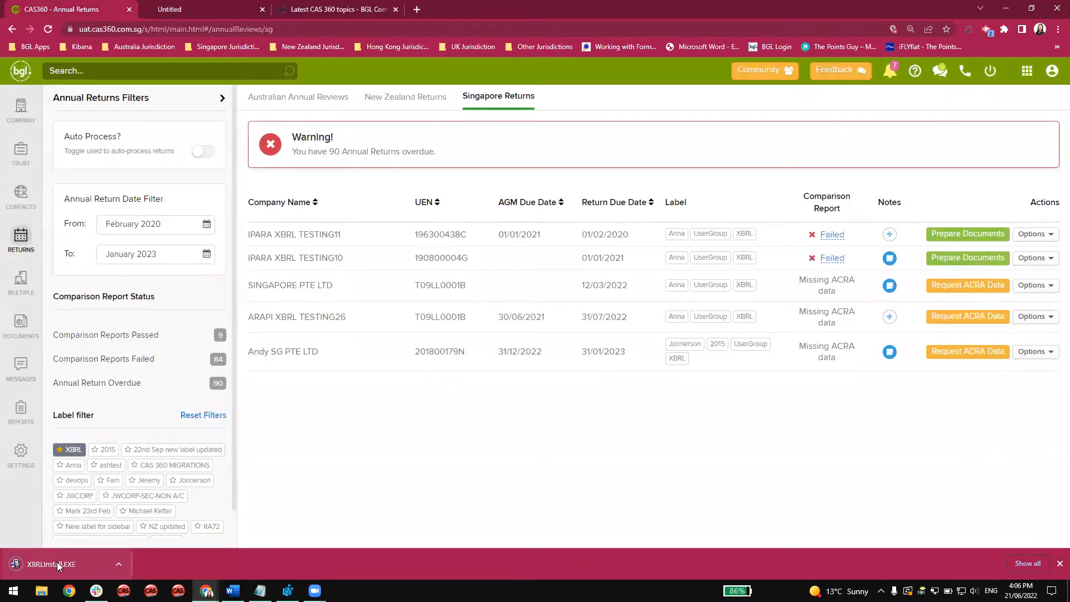
pyautogui.click(57, 561)
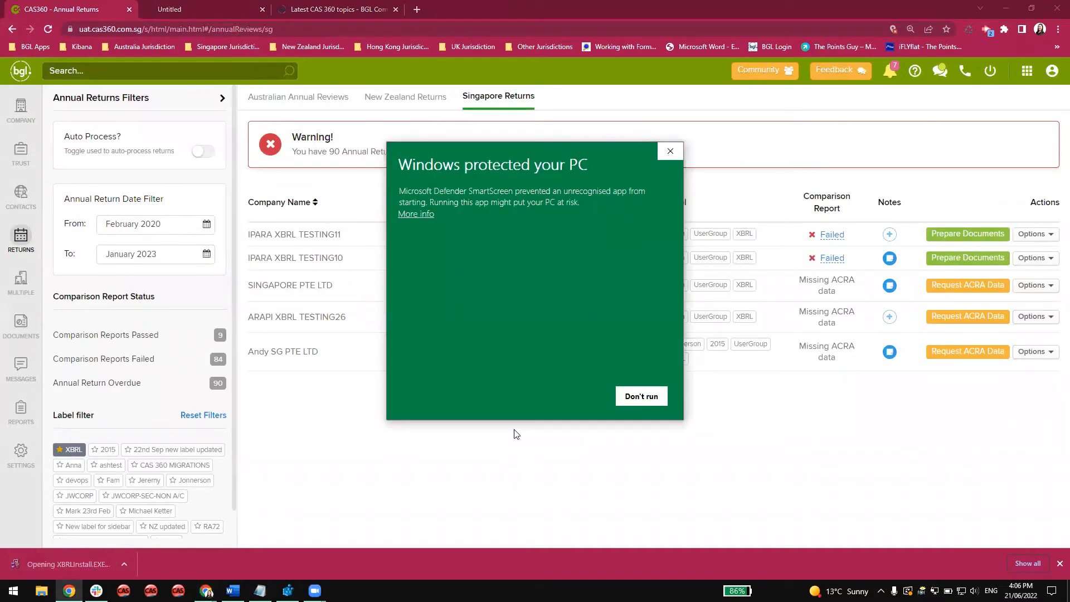
pyautogui.click(425, 215)
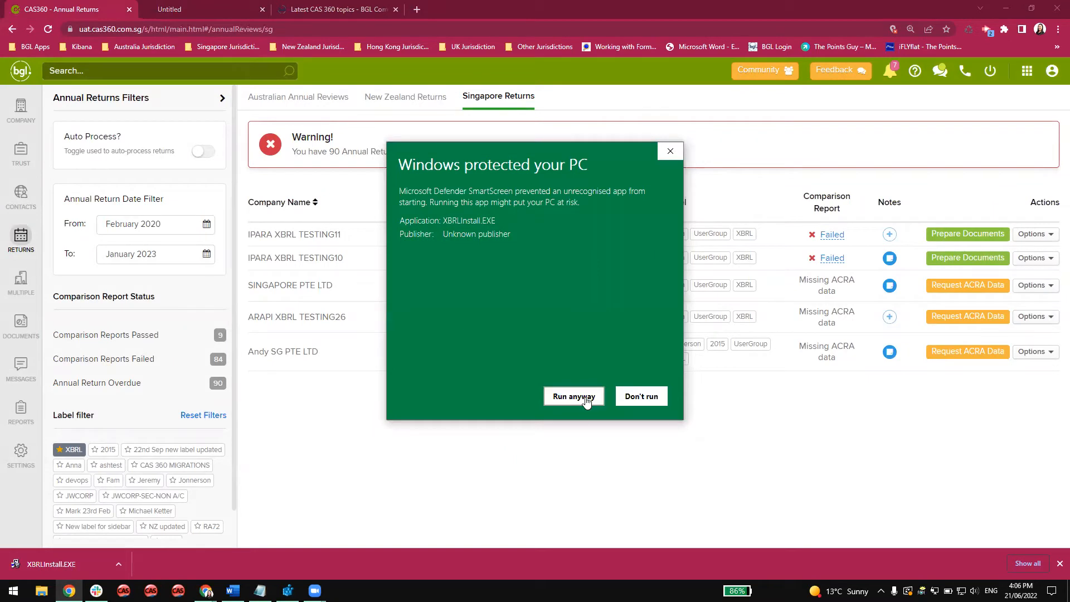
pyautogui.click(573, 396)
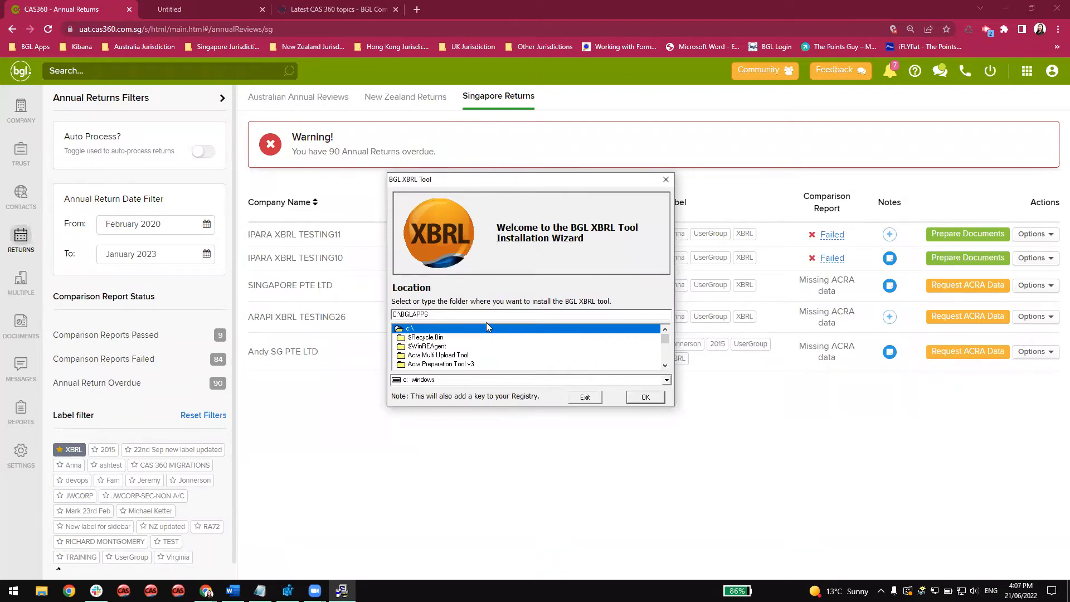
# Install the BGL XBRL Tool in the folder C:\D Drive\Advanced and exit the installation wizard.
pyautogui.scroll(-4, 486, 335)
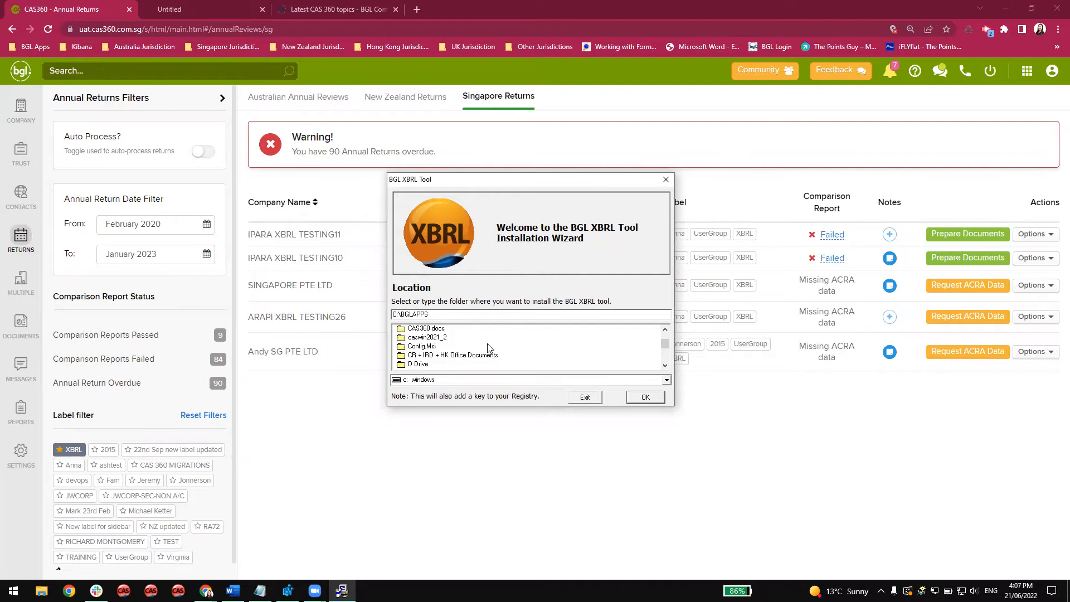
pyautogui.doubleClick(422, 364)
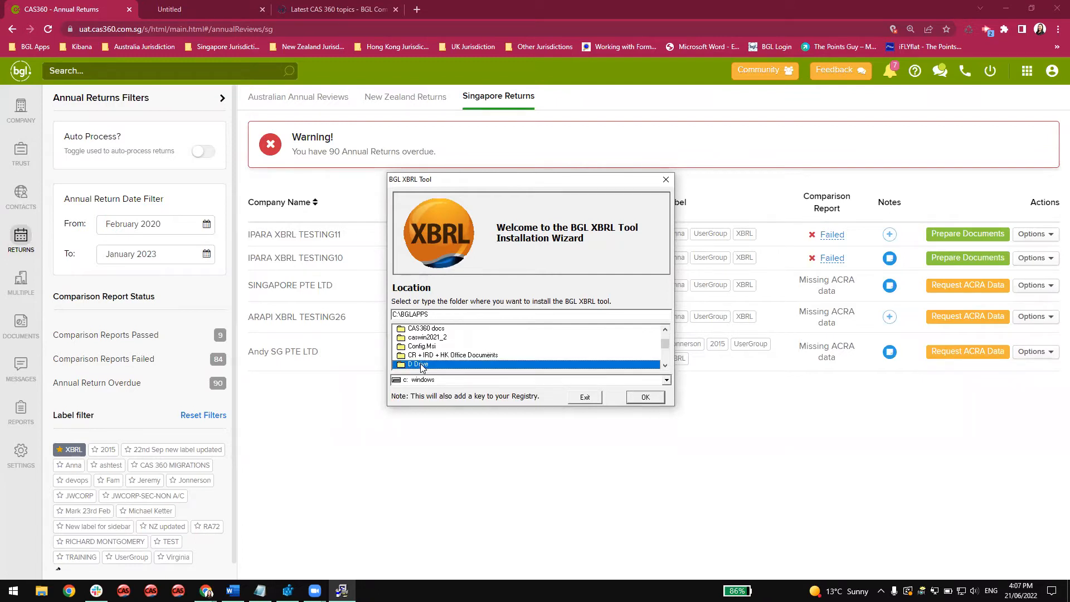
pyautogui.doubleClick(439, 355)
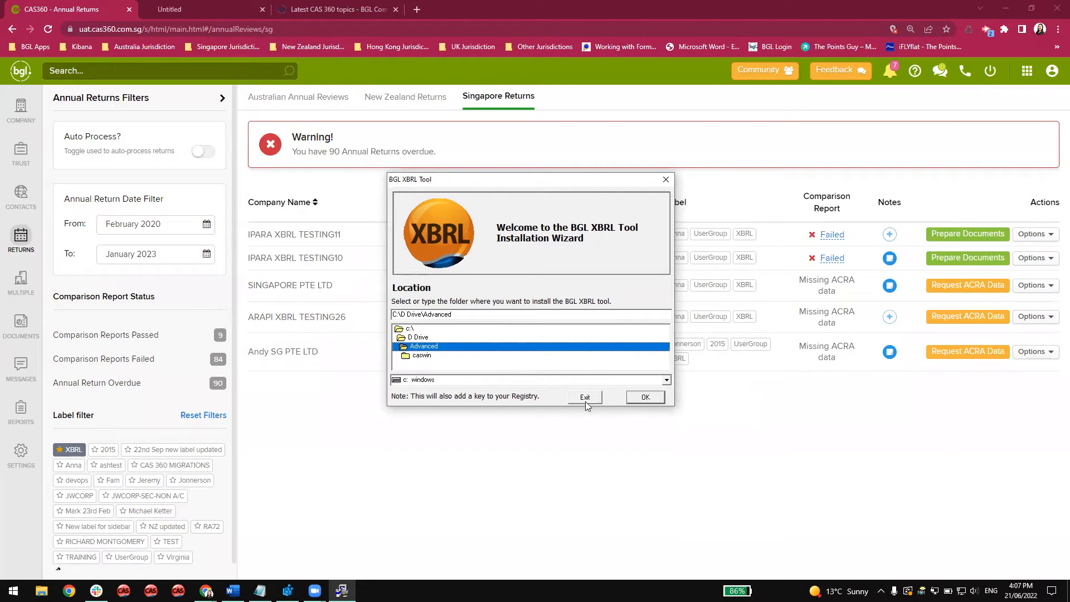
pyautogui.click(644, 397)
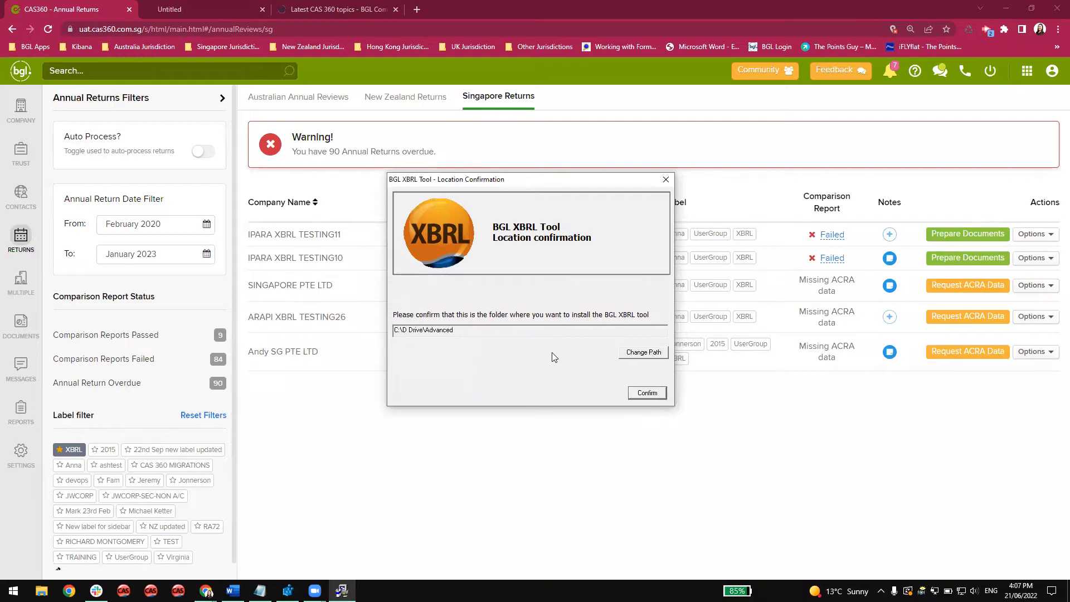
pyautogui.click(661, 393)
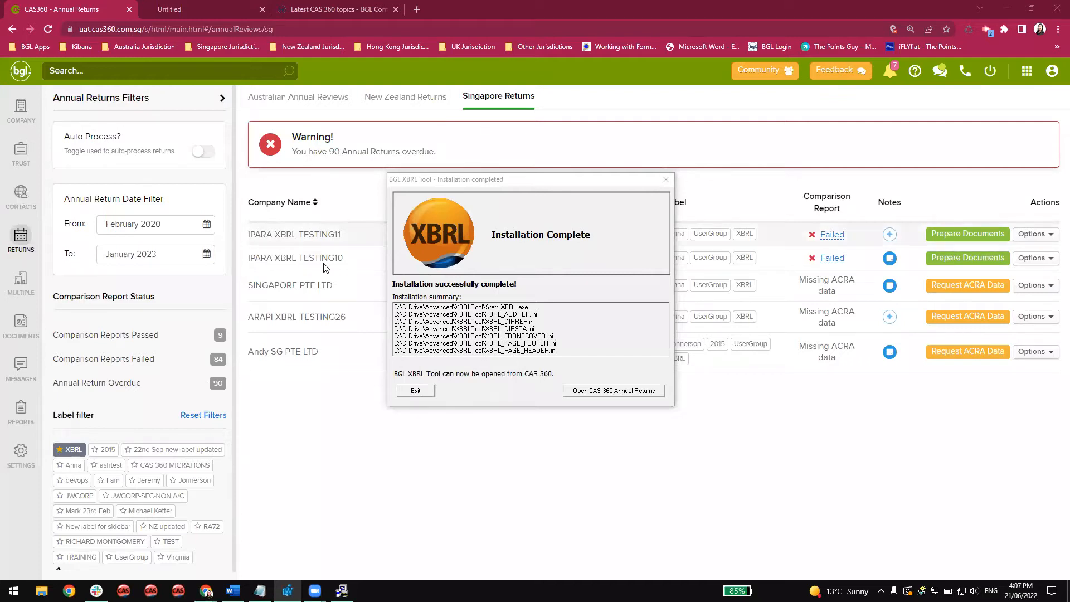
pyautogui.click(419, 391)
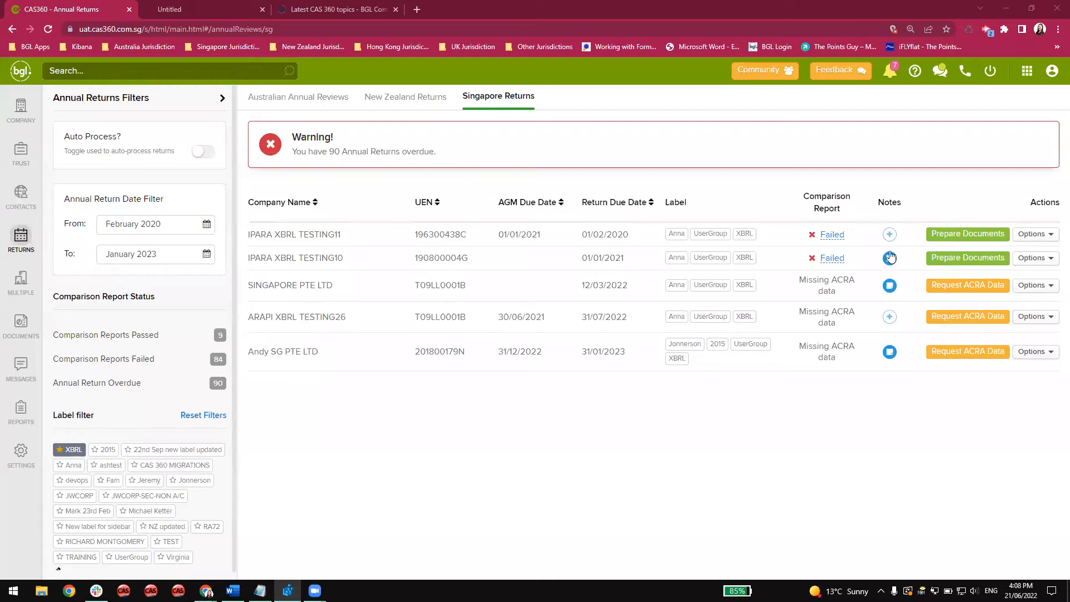
# Start Prepare XBRL Financial Statements for IPARA XBRL TESTING11 and allow Start_XBRL.exe to open.
pyautogui.click(1047, 235)
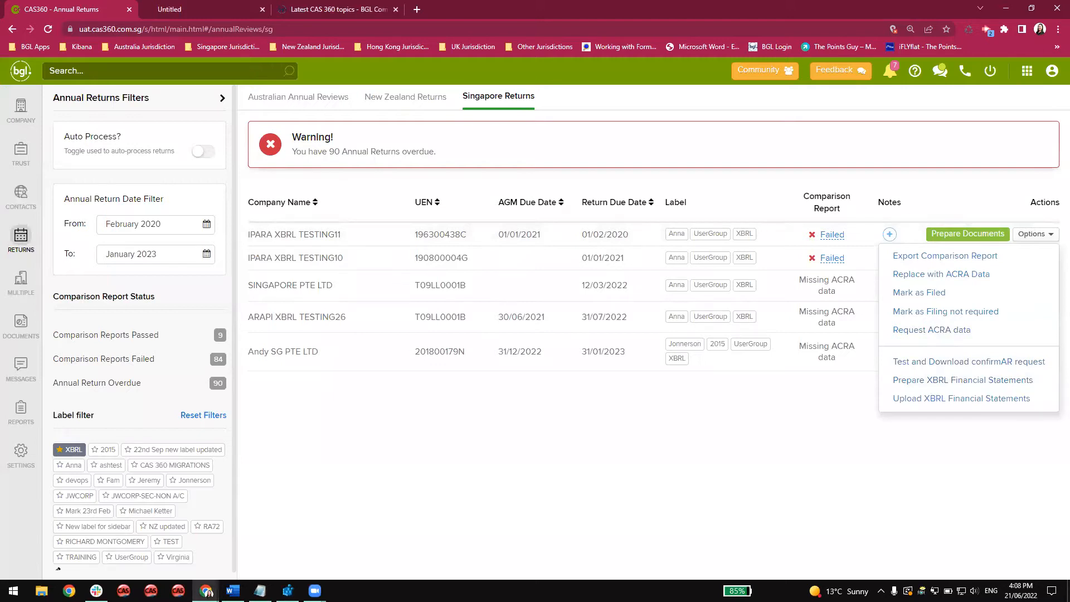
pyautogui.hotkey('alt', 'Tab')
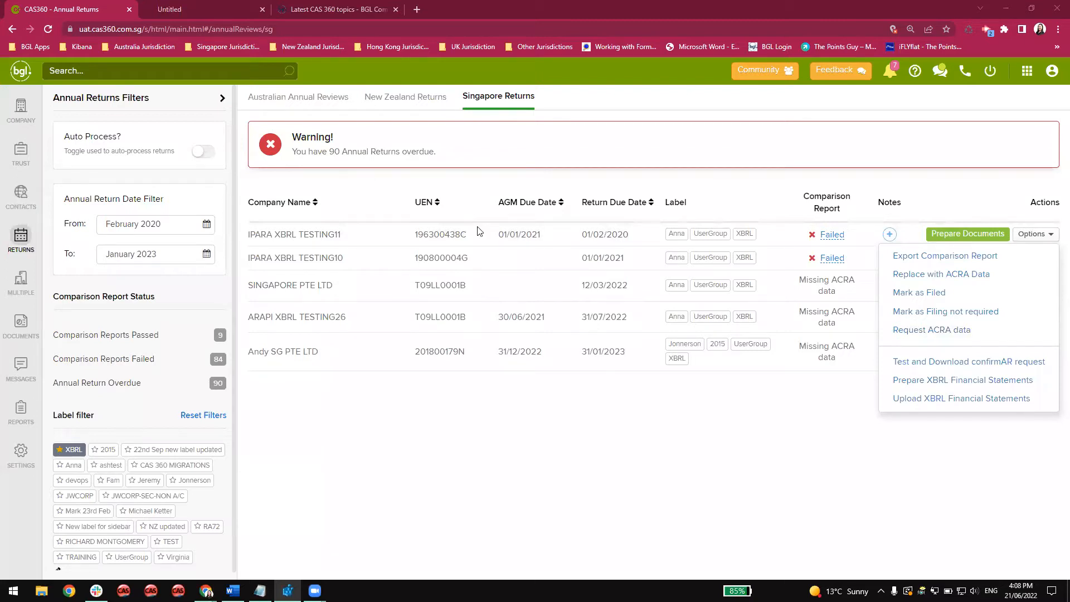
pyautogui.click(909, 382)
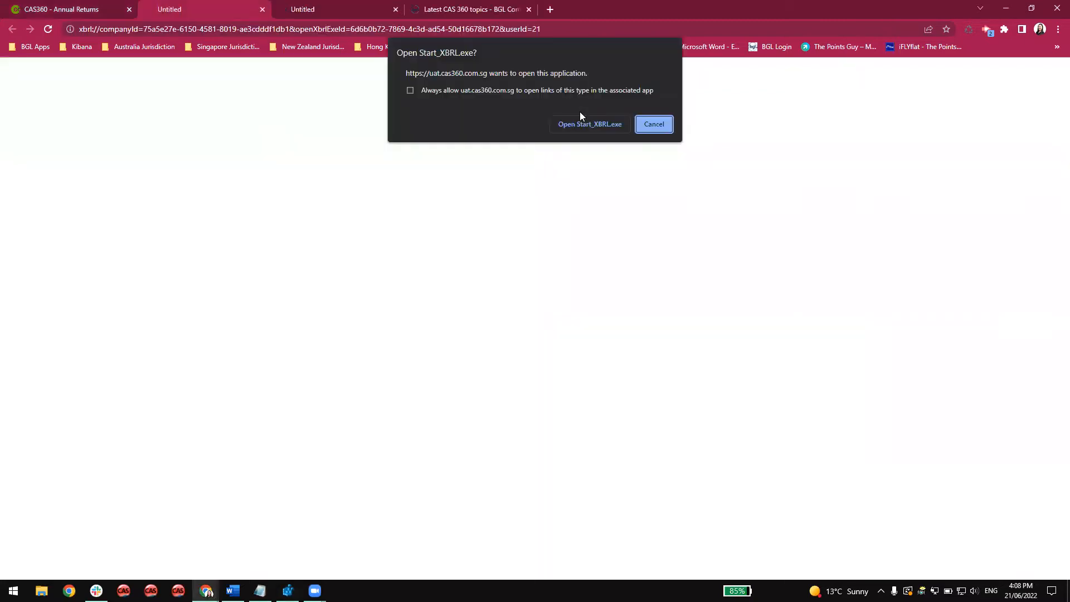
pyautogui.click(582, 122)
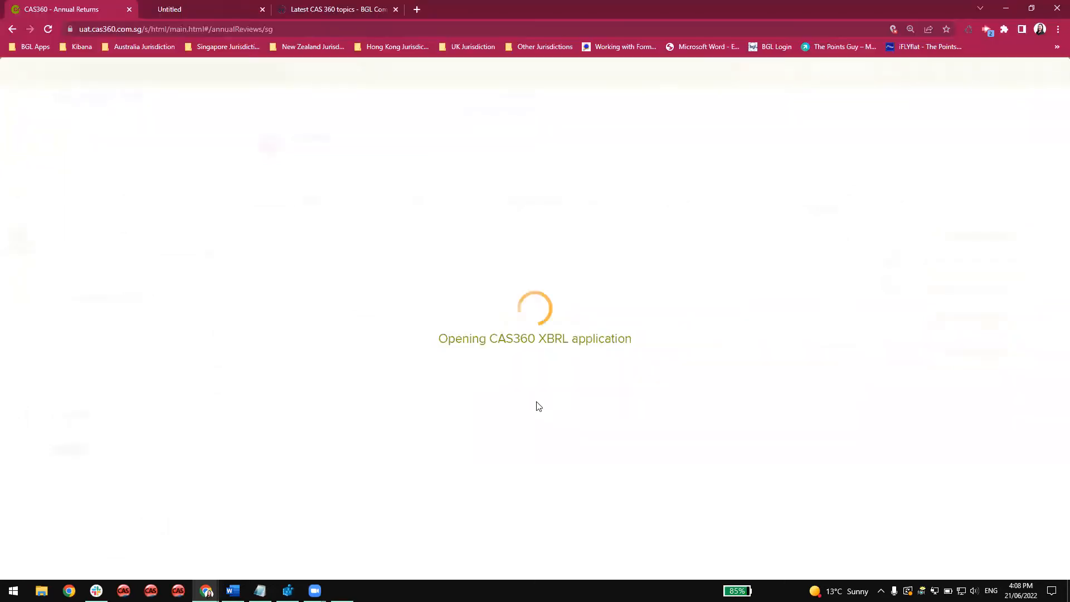
# Minimise the browser windows and end the slideshow to reach the CAS XBRL application.
pyautogui.click(1003, 8)
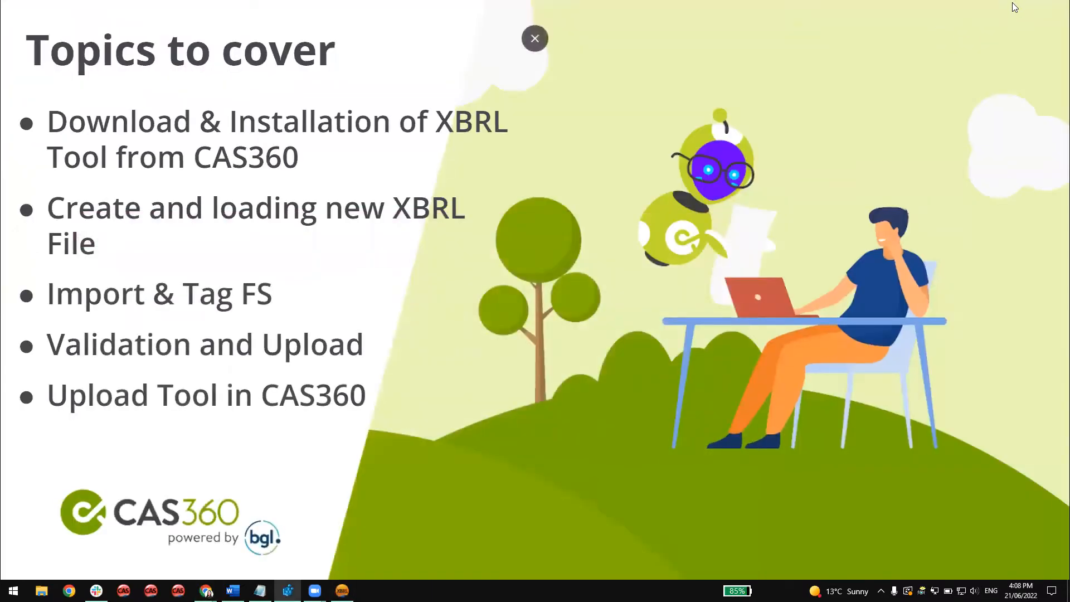
pyautogui.click(985, 25)
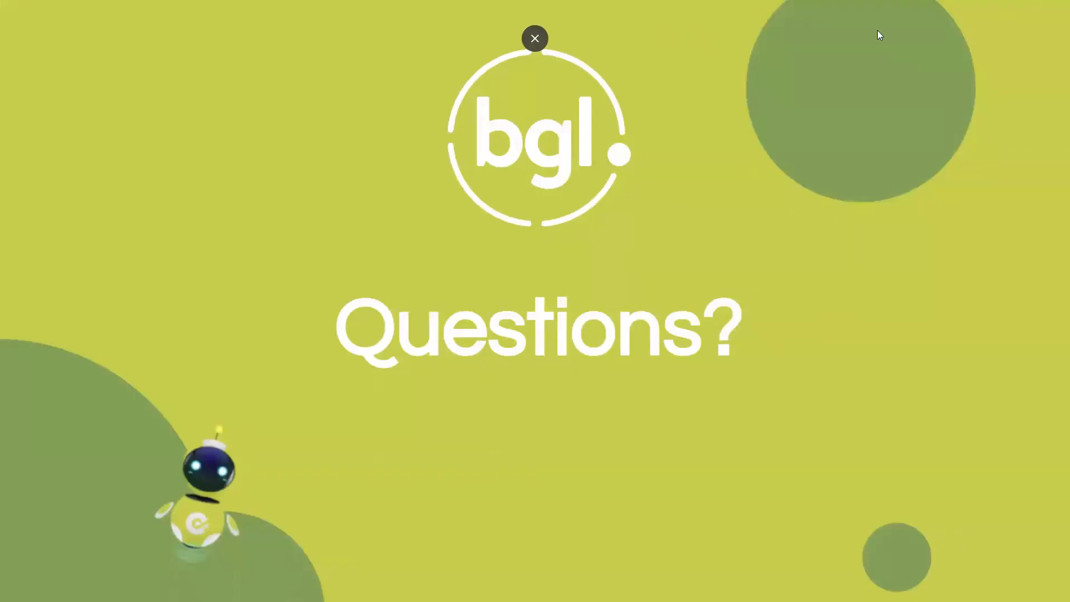
pyautogui.press('Escape')
pyautogui.click(1005, 8)
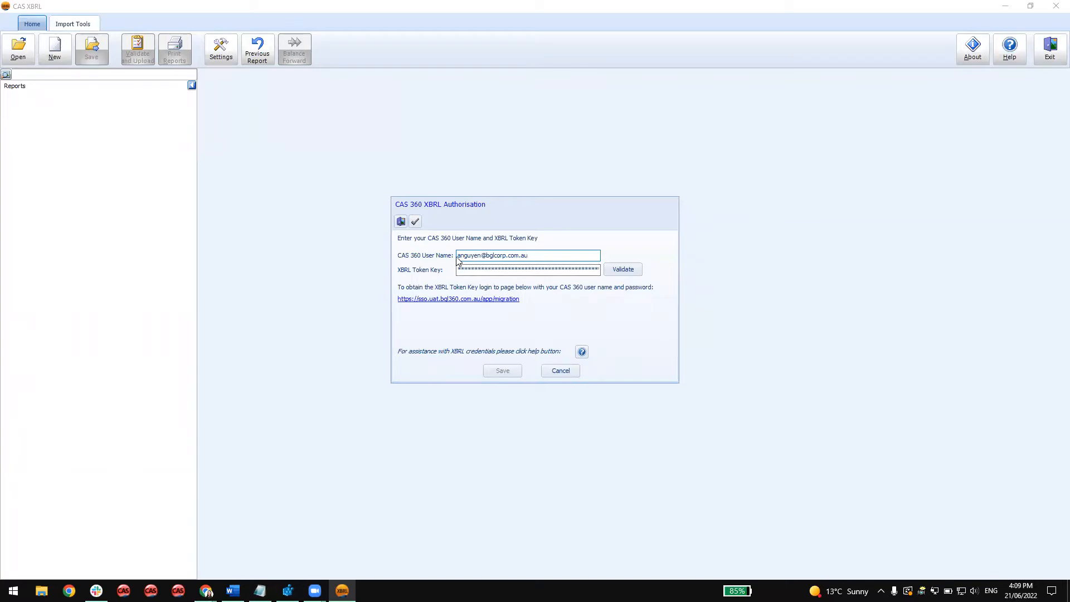
# Highlight the CAS 360 user name in the authorisation dialog and open the linked login page for obtaining the XBRL token key.
pyautogui.moveTo(457, 255); pyautogui.dragTo(537, 255)
pyautogui.click(537, 255)
pyautogui.click(486, 301)
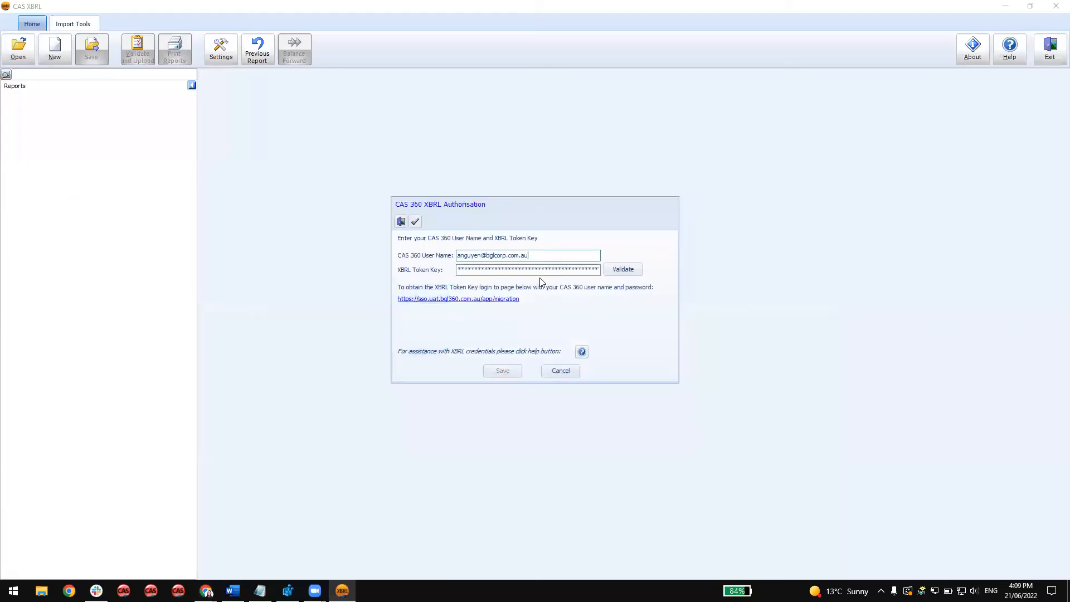
# Paste the XBRL token key into the CAS 360 XBRL Authorisation dialog and validate the credentials.
pyautogui.click(540, 268)
pyautogui.hotkey('ctrl', 'v')
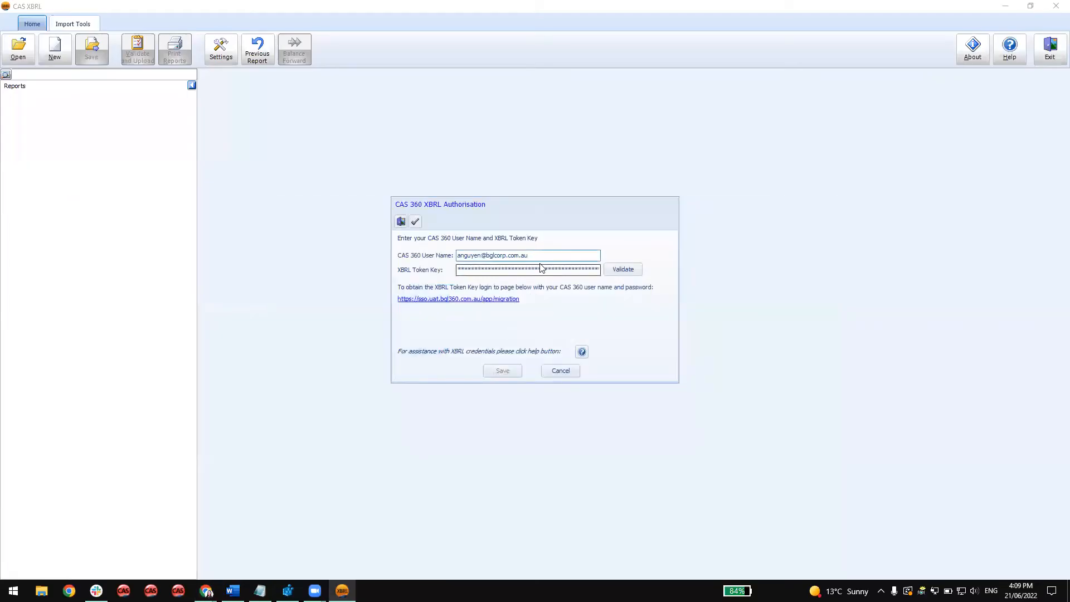
pyautogui.moveTo(537, 269); pyautogui.dragTo(610, 272)
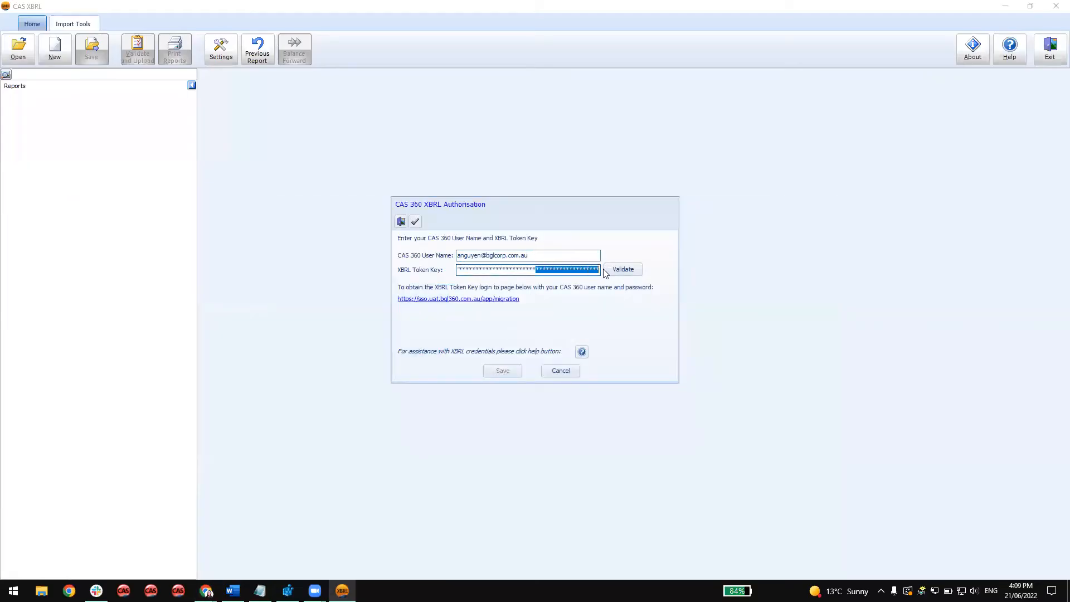
pyautogui.click(597, 270)
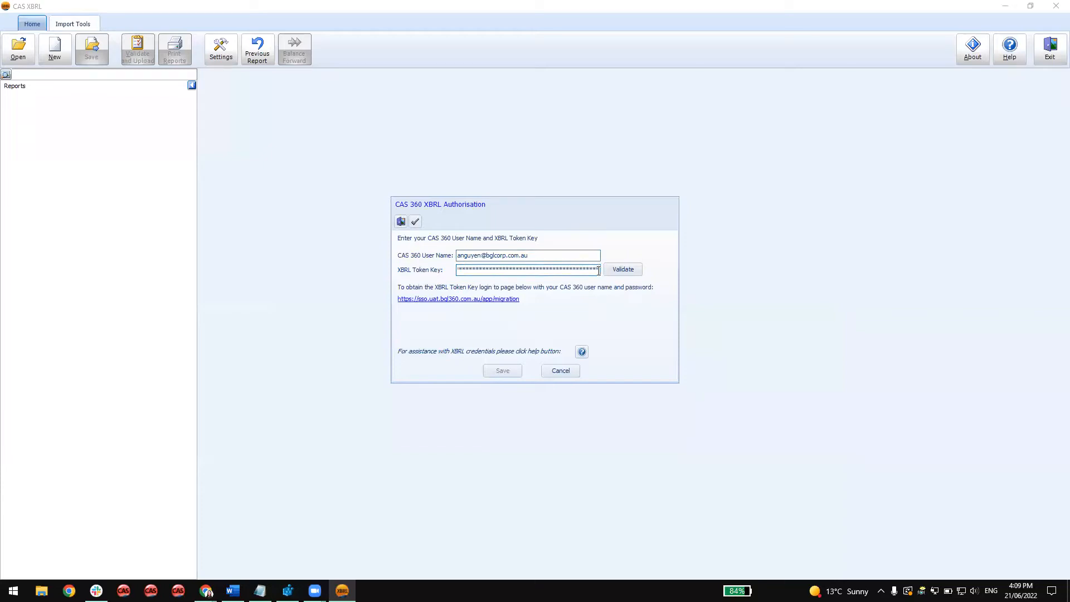
pyautogui.click(623, 269)
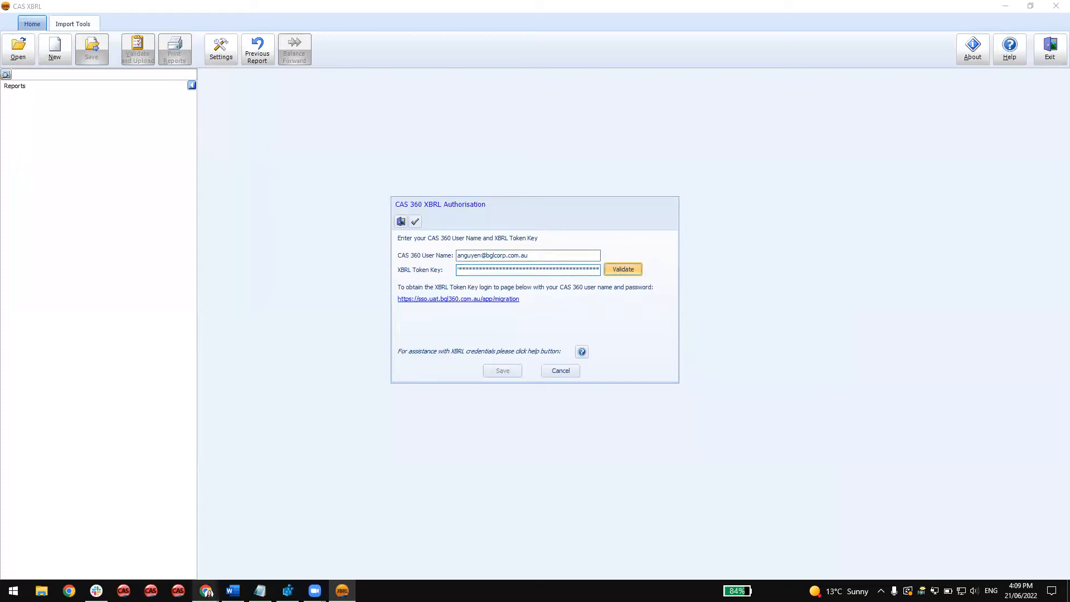
pyautogui.moveTo(205, 589)
pyautogui.click(167, 560)
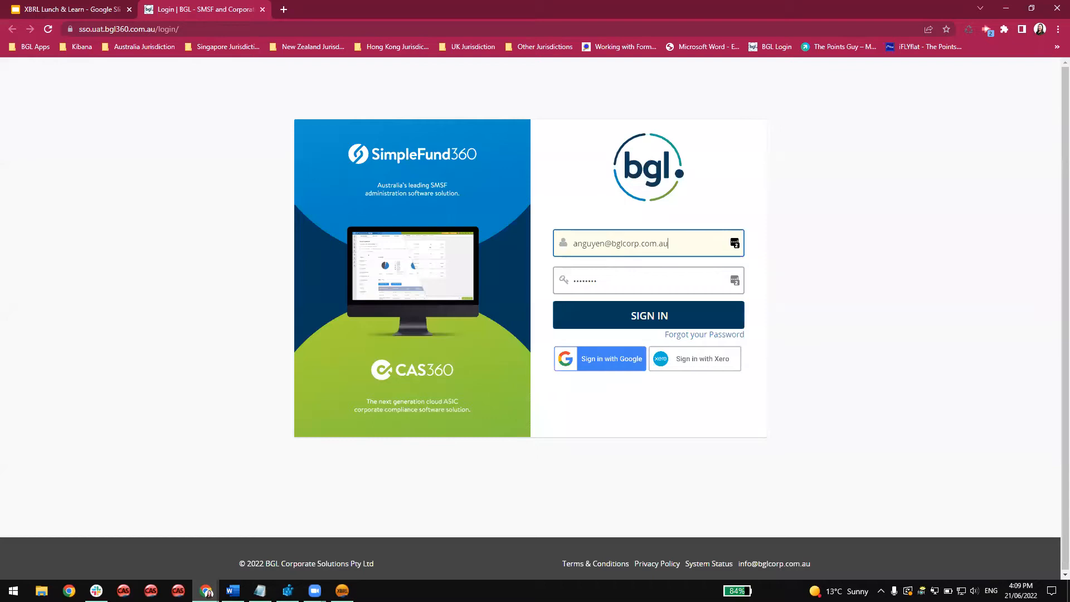
pyautogui.click(268, 563)
pyautogui.click(409, 222)
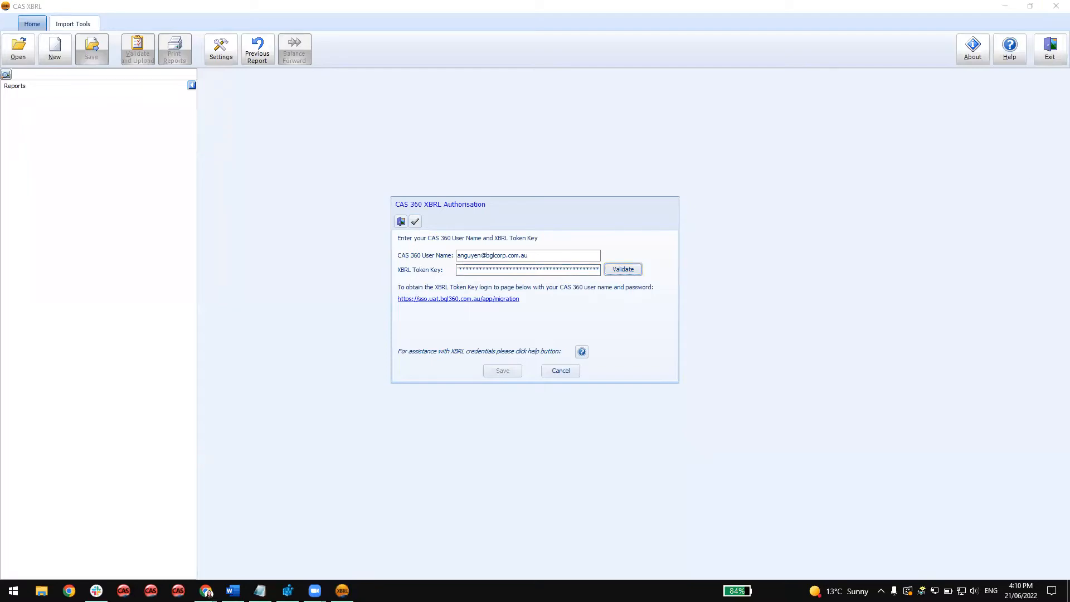
# Close CAS XBRL through Task Manager and relaunch Start_XBRL.exe with Prepare XBRL Financial Statements for IPARA XBRL TESTING11.
pyautogui.hotkey('ctrl', 'shift', 'Escape')
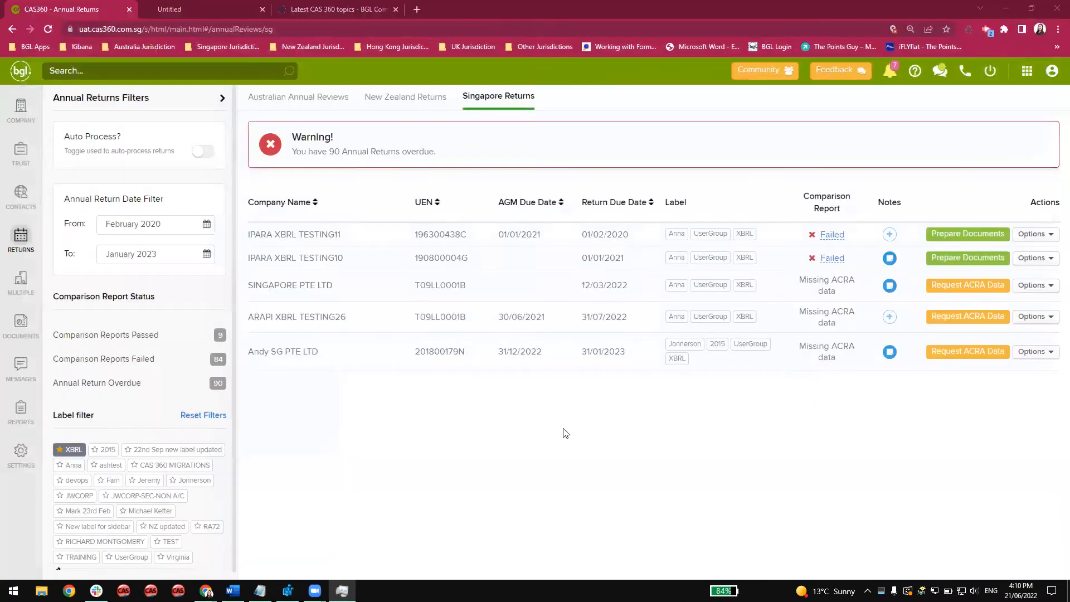
pyautogui.click(1036, 234)
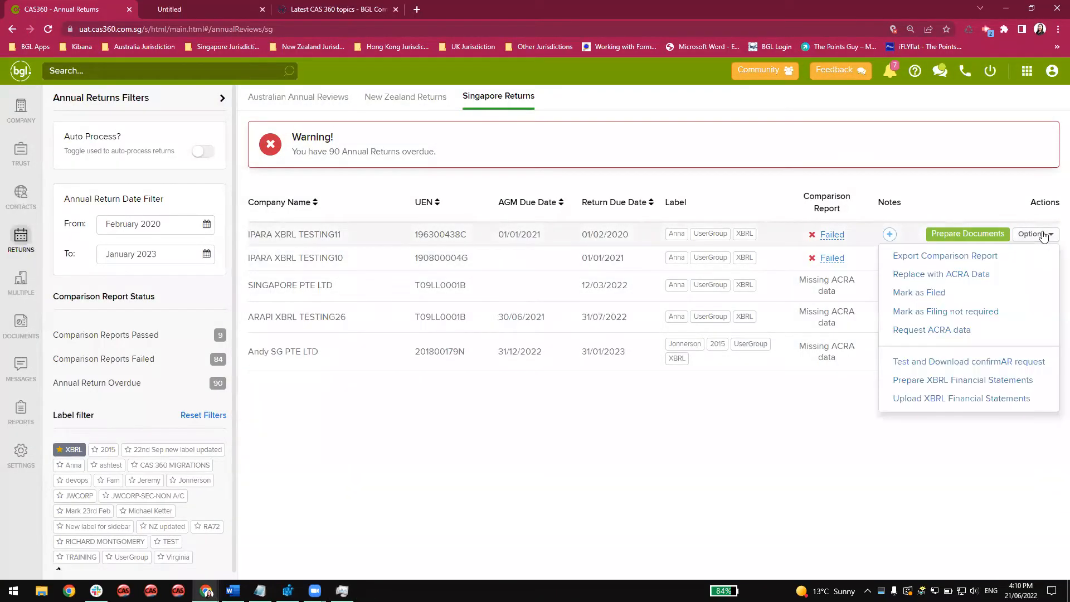
pyautogui.click(967, 384)
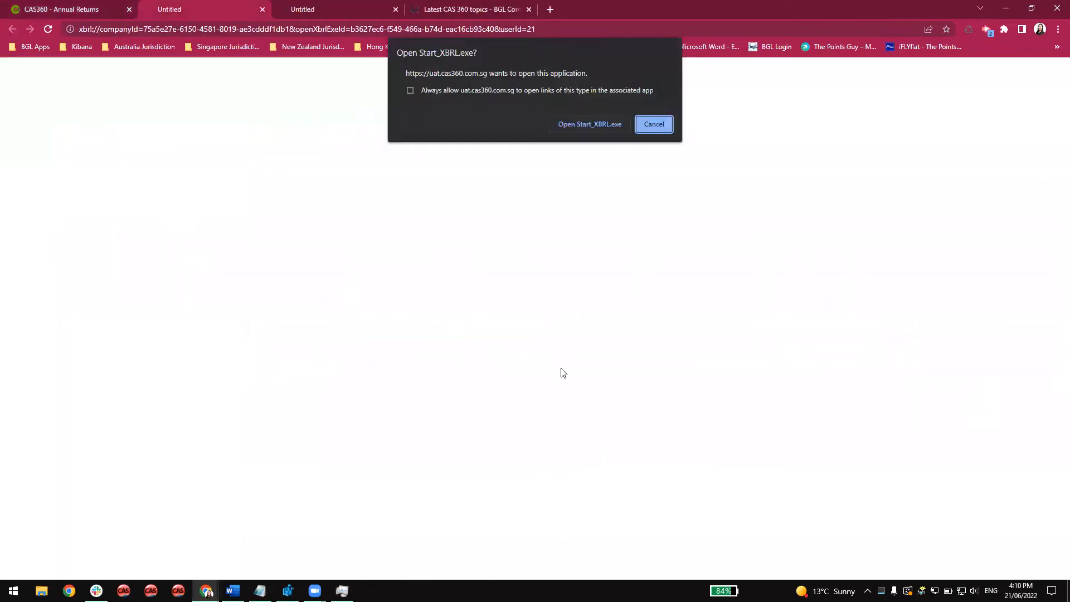
pyautogui.click(598, 125)
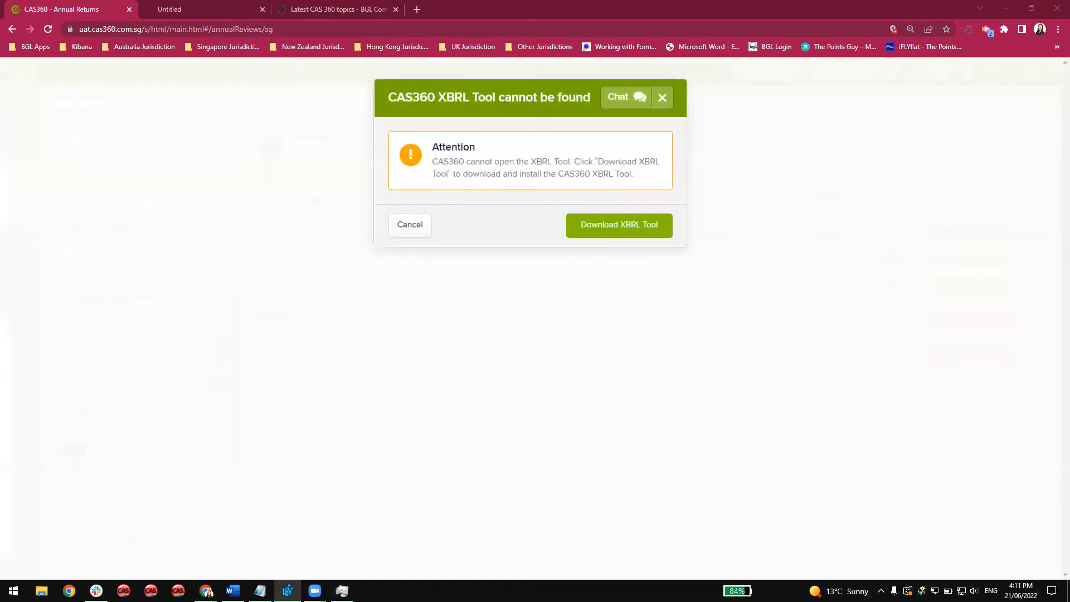
# Relaunch Start_XBRL.exe with Prepare XBRL Financial Statements for IPARA XBRL TESTING11, dismissing the missing-tool notices.
pyautogui.click(413, 228)
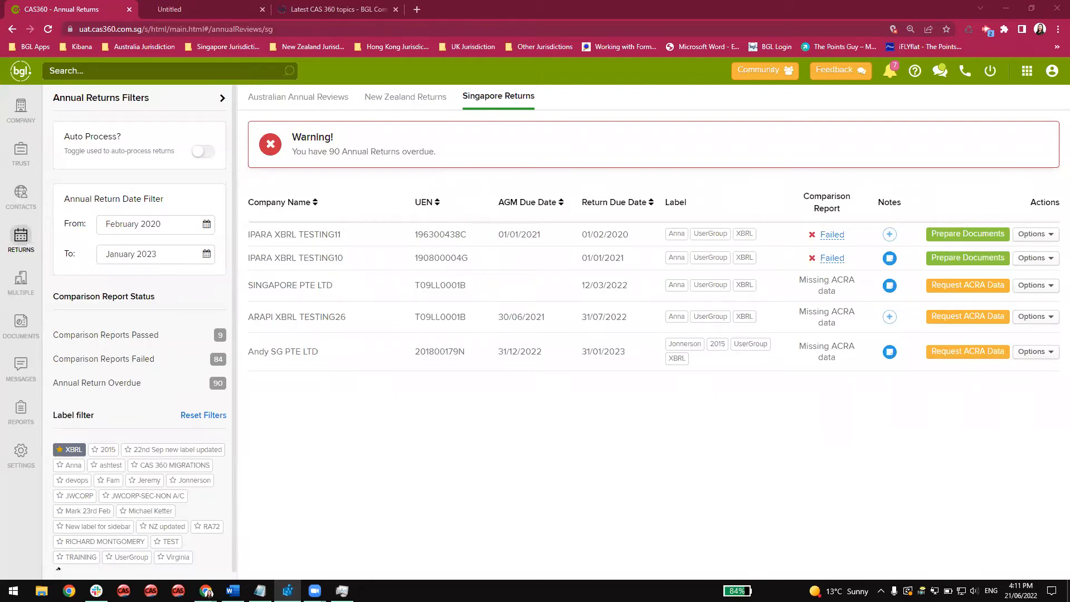
pyautogui.click(1039, 237)
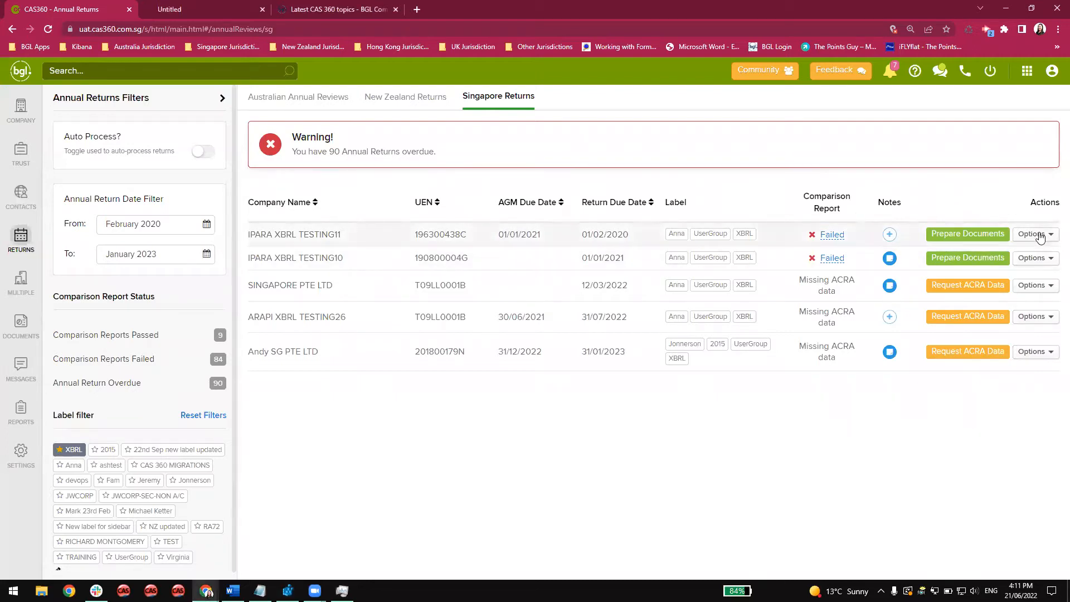
pyautogui.click(1039, 236)
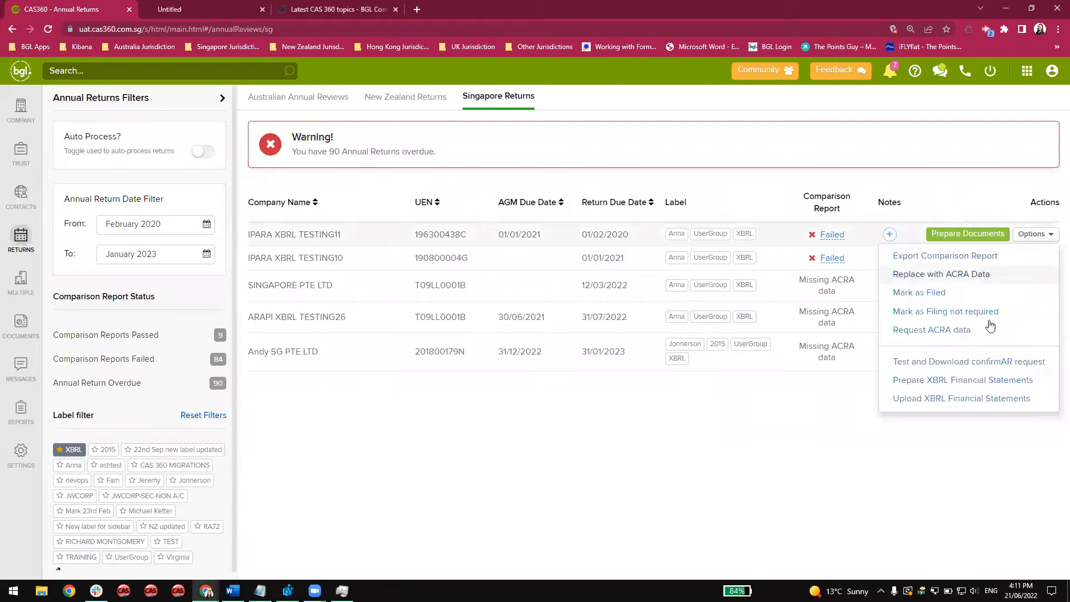
pyautogui.click(972, 380)
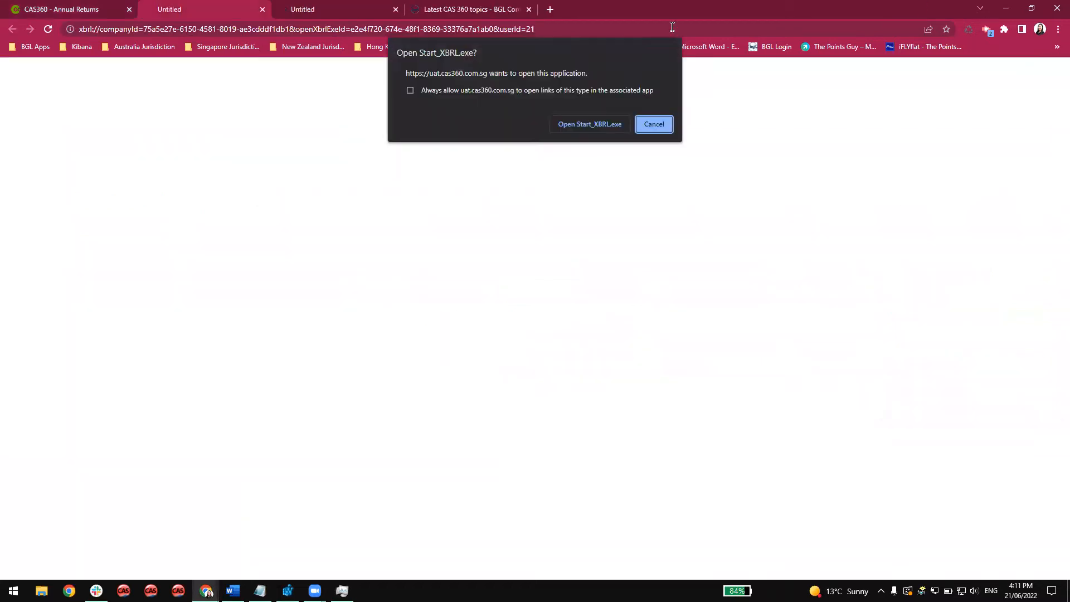
pyautogui.click(589, 123)
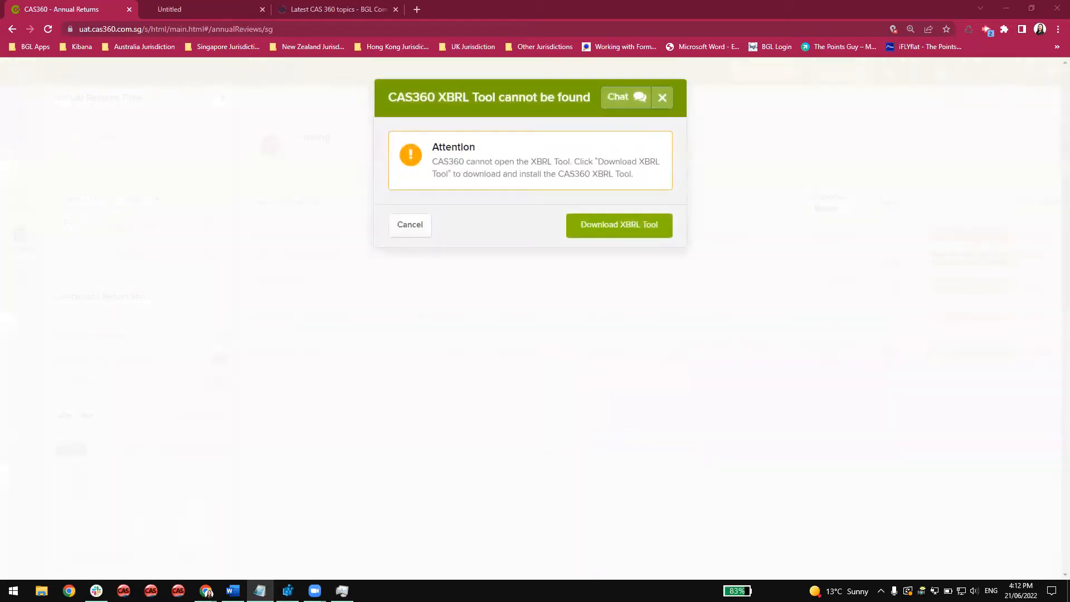
pyautogui.click(423, 227)
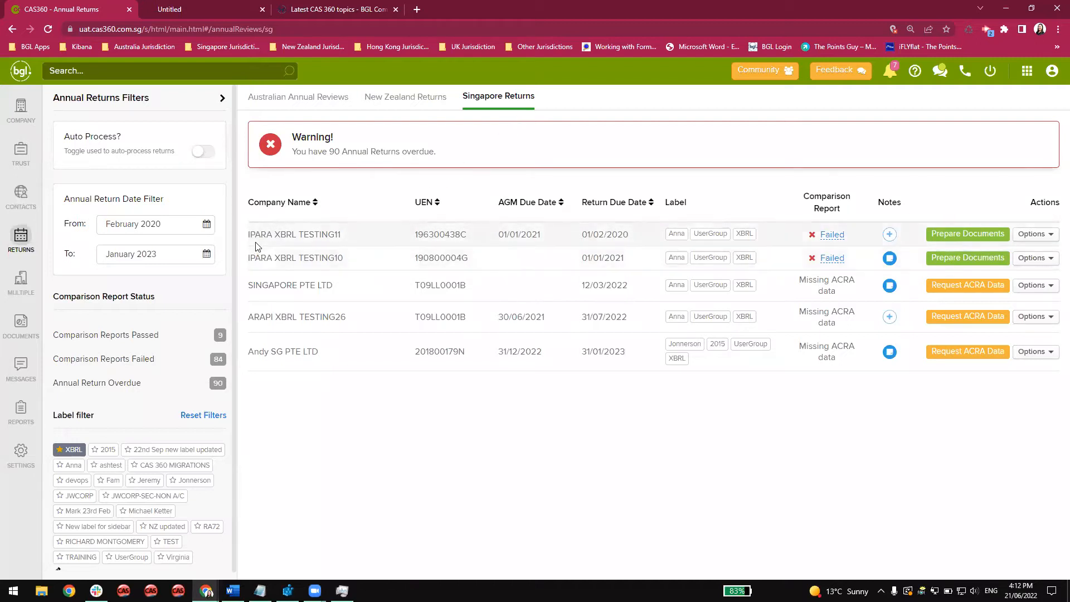
# Try to open Upload XBRL Financial Statements for IPARA XBRL TESTING11 and reload the Singapore annual returns page.
pyautogui.click(1035, 235)
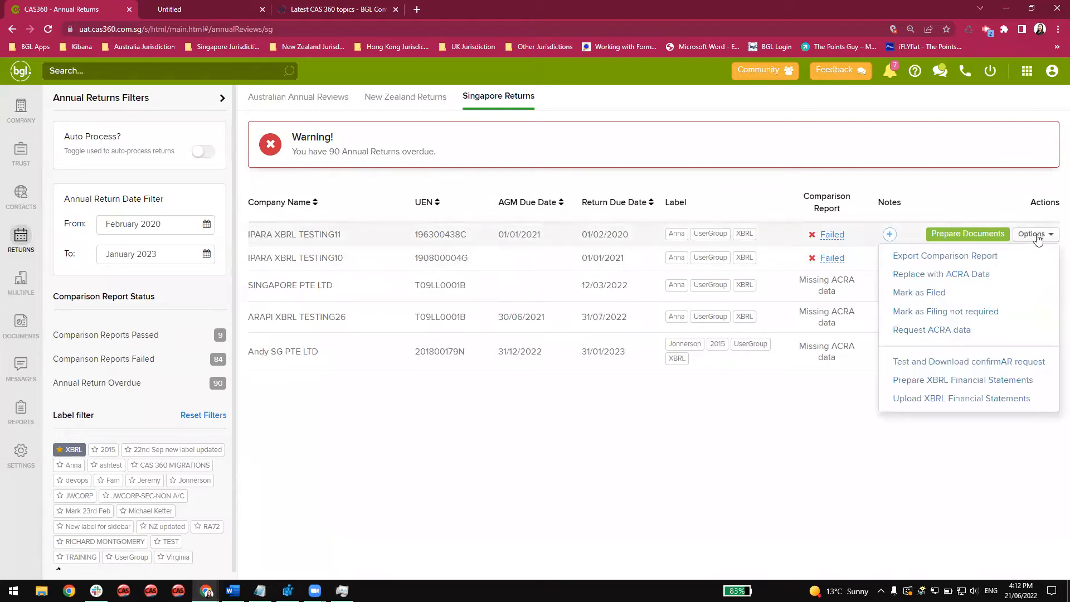
pyautogui.click(941, 398)
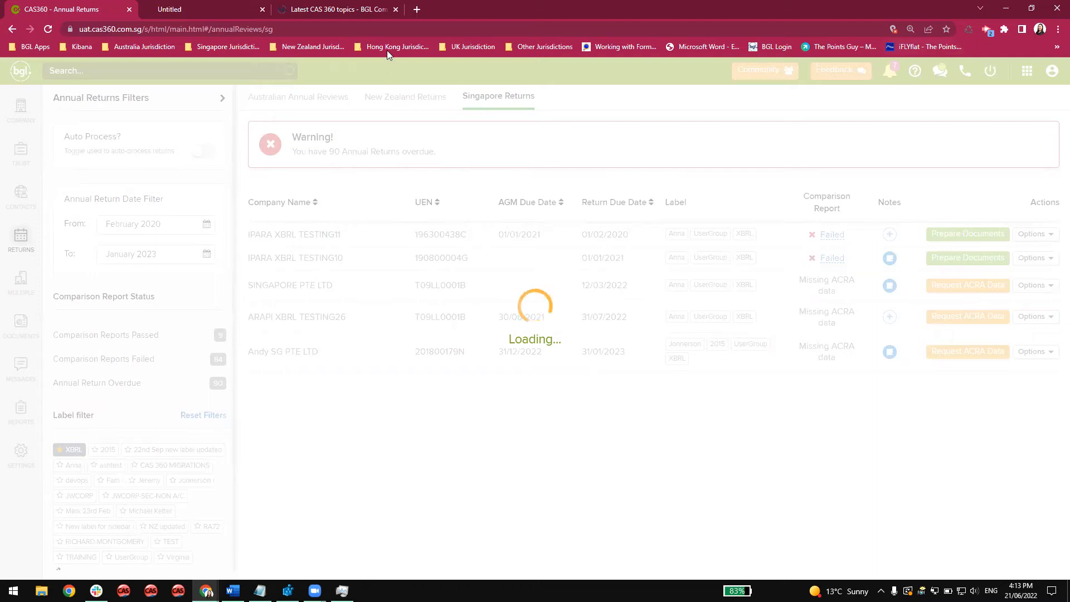
pyautogui.click(49, 29)
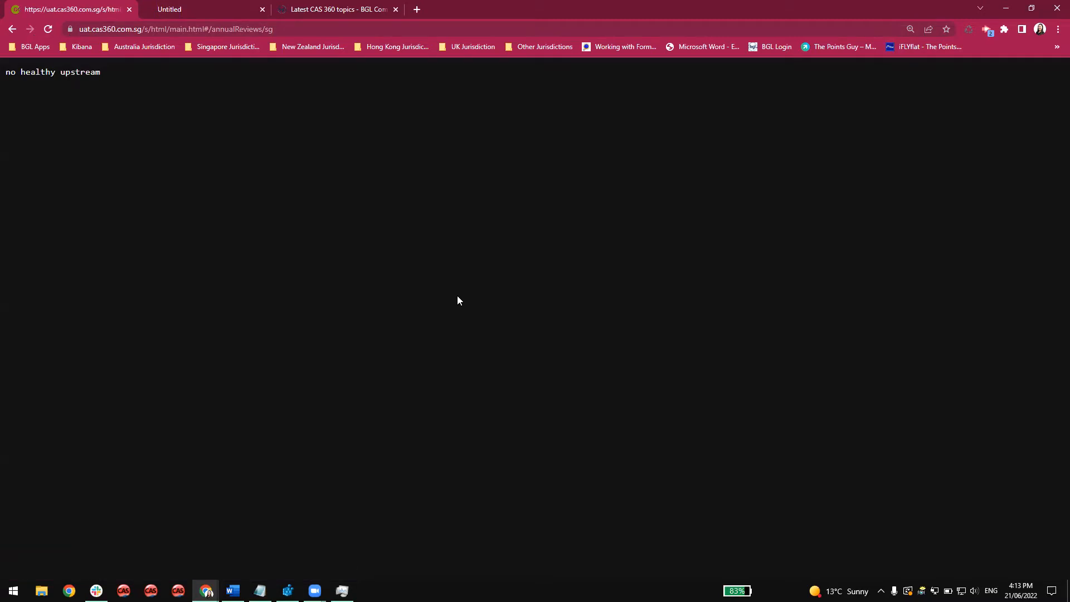
pyautogui.click(287, 30)
pyautogui.press('Return')
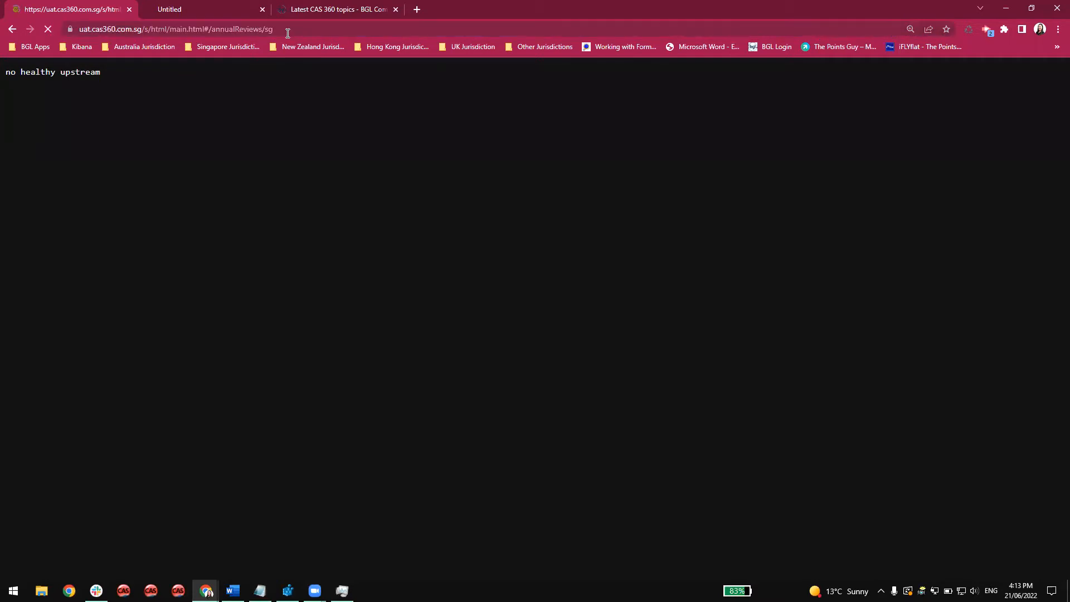
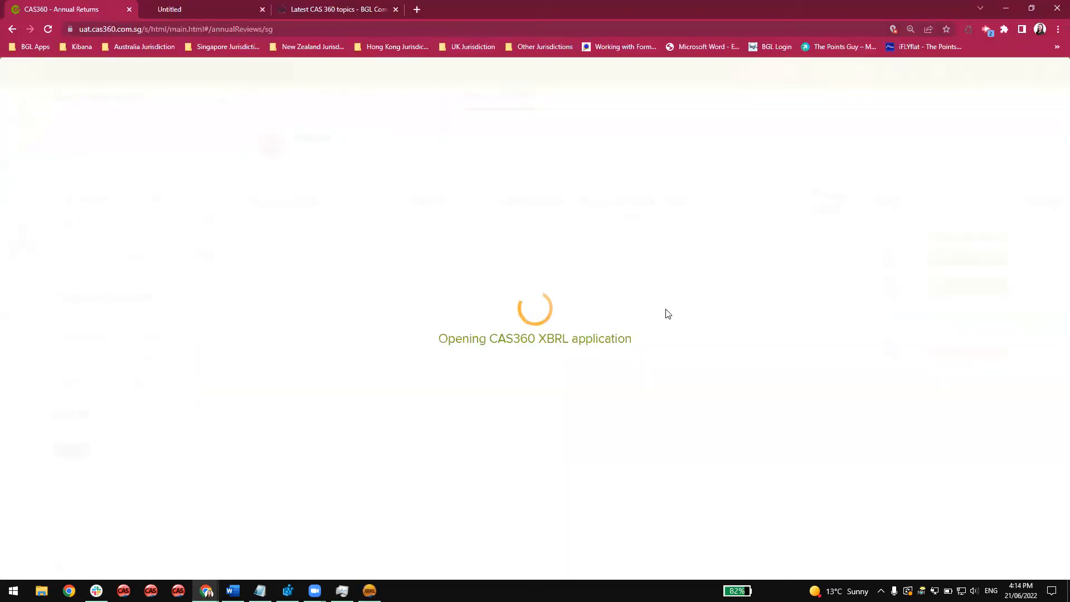
# Return to the CAS 360 XBRL Authorisation dialog, follow its link to the token page, and sign in with the saved credentials.
pyautogui.click(998, 10)
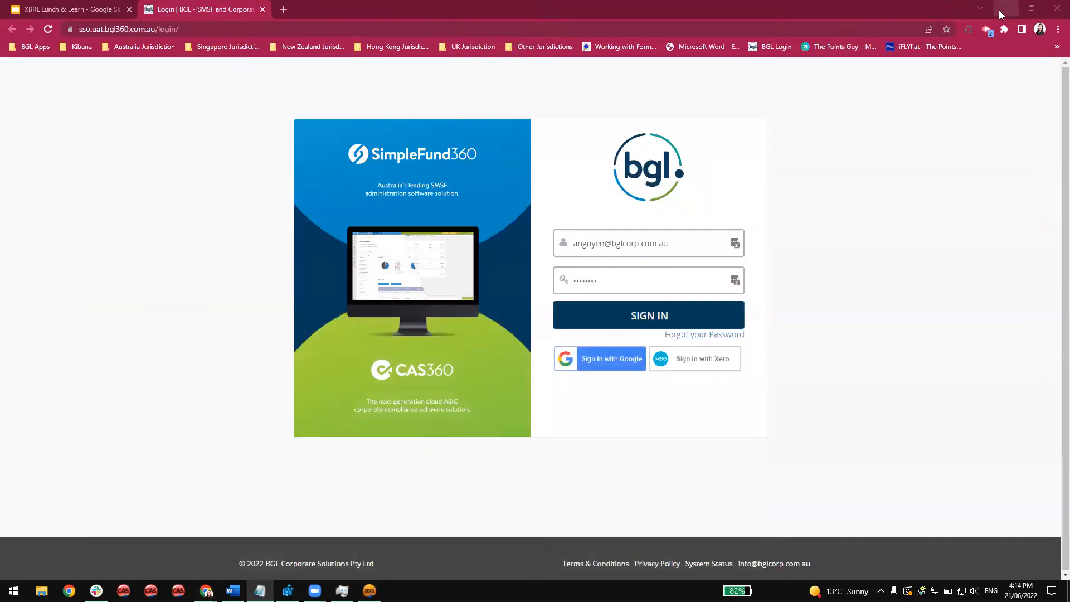
pyautogui.click(999, 10)
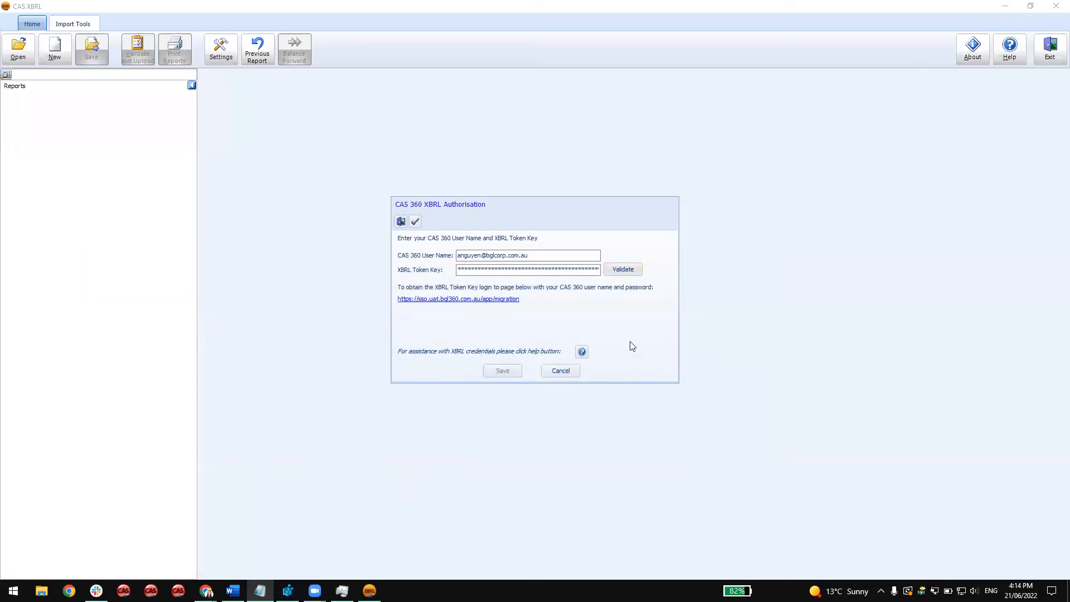
pyautogui.click(515, 269)
pyautogui.click(482, 300)
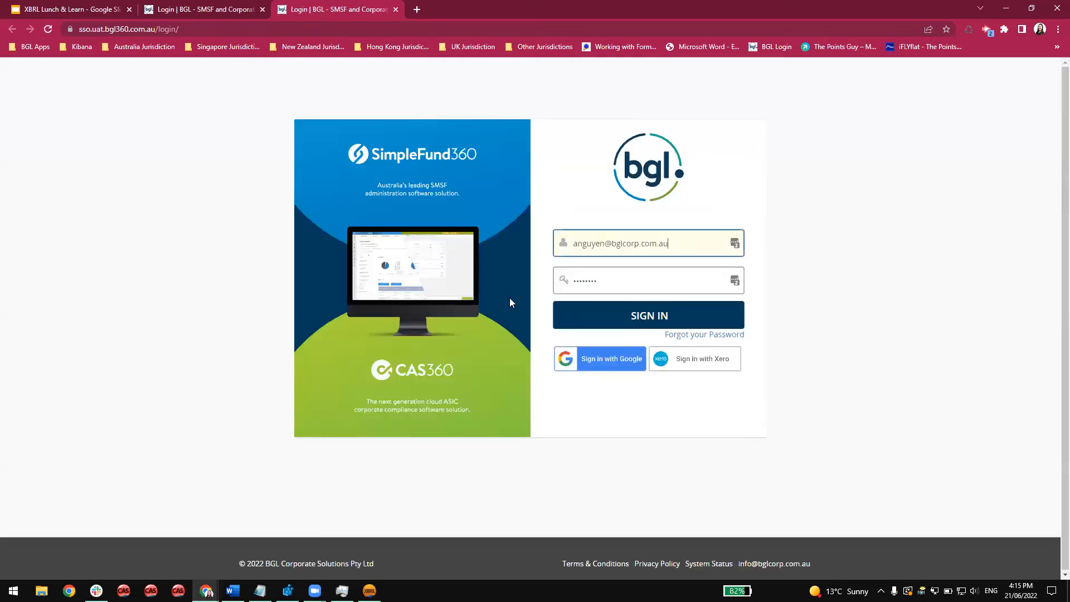
pyautogui.click(604, 308)
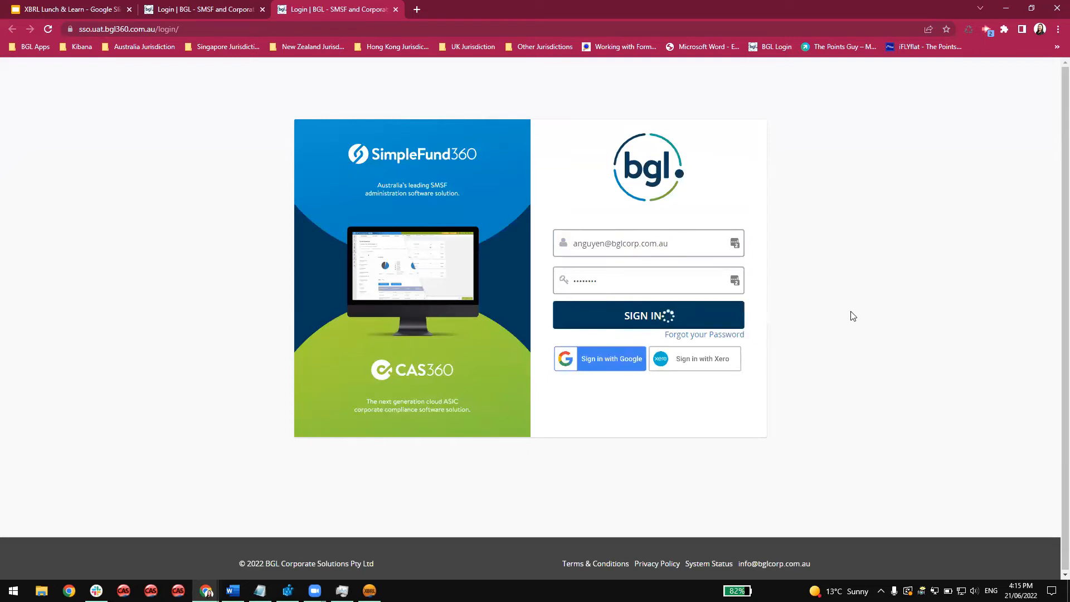
# Choose the firm RW CAS SG Test and continue to its token page.
pyautogui.click(490, 218)
pyautogui.scroll(-2, 542, 323)
pyautogui.scroll(-3, 541, 324)
pyautogui.scroll(2, 541, 322)
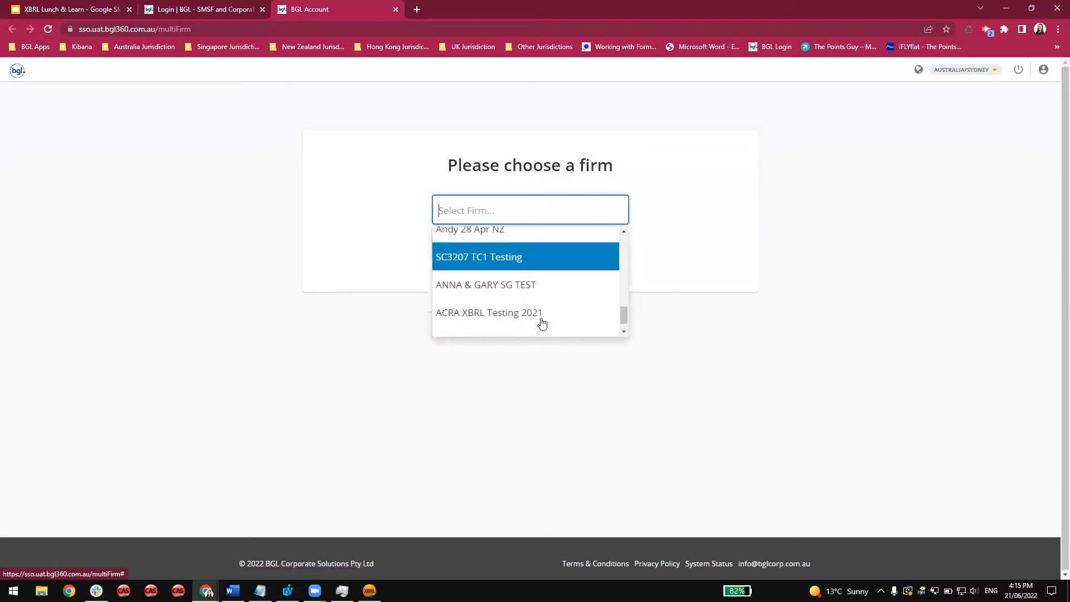
pyautogui.click(539, 238)
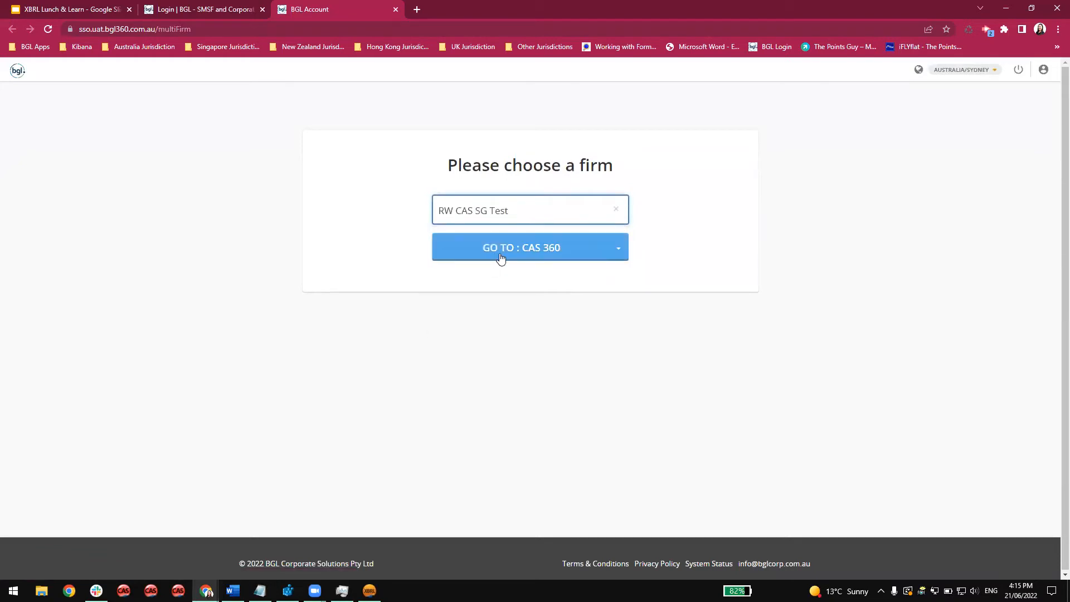
pyautogui.click(502, 258)
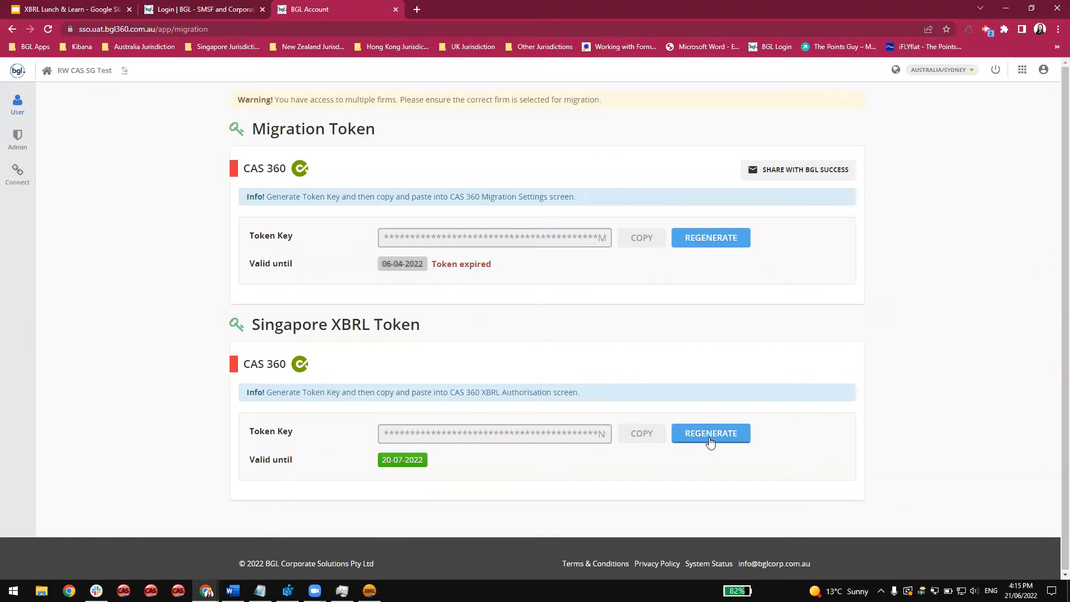
# Regenerate the Singapore XBRL Token key and copy it, then switch back to CAS XBRL.
pyautogui.click(709, 440)
pyautogui.click(630, 434)
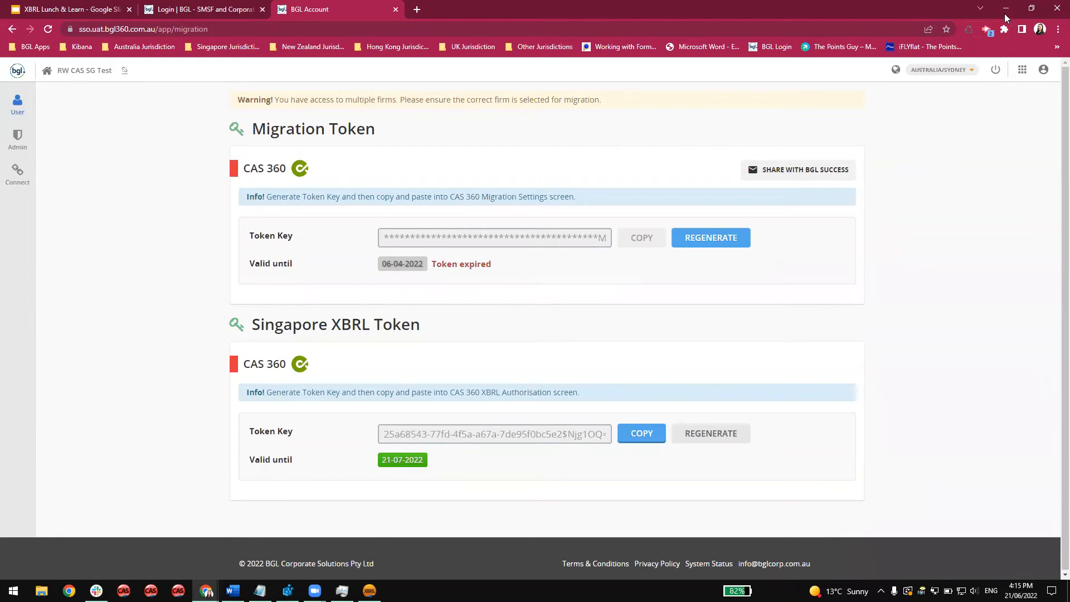
pyautogui.click(1007, 11)
# Paste the copied XBRL token key and validate it, then confirm RW CAS SG TEST as the correct firm and save the authorisation.
pyautogui.click(539, 253)
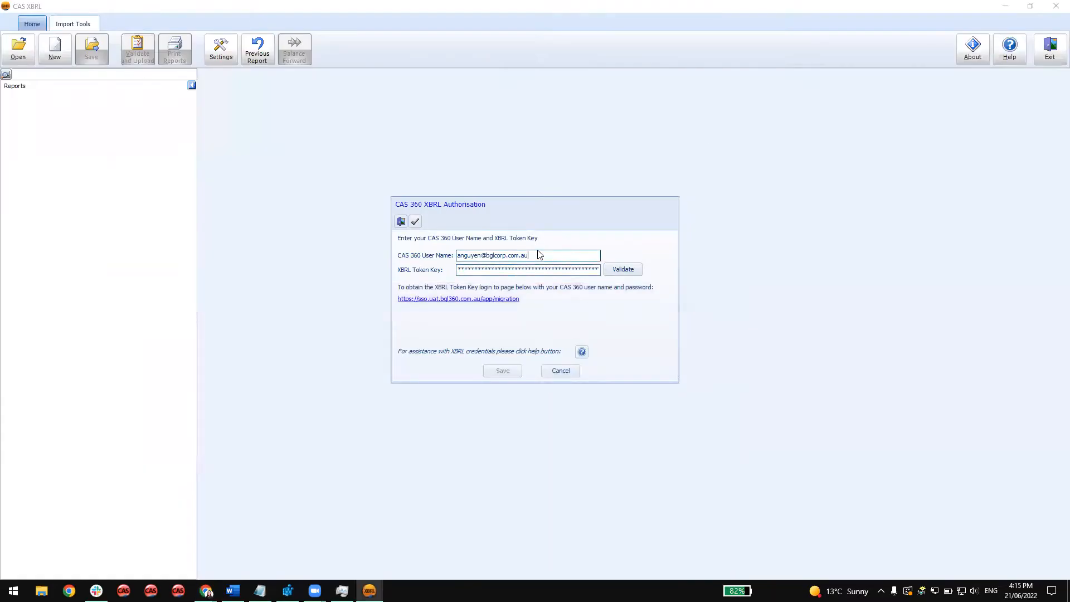
pyautogui.press('Tab')
pyautogui.hotkey('ctrl', 'v')
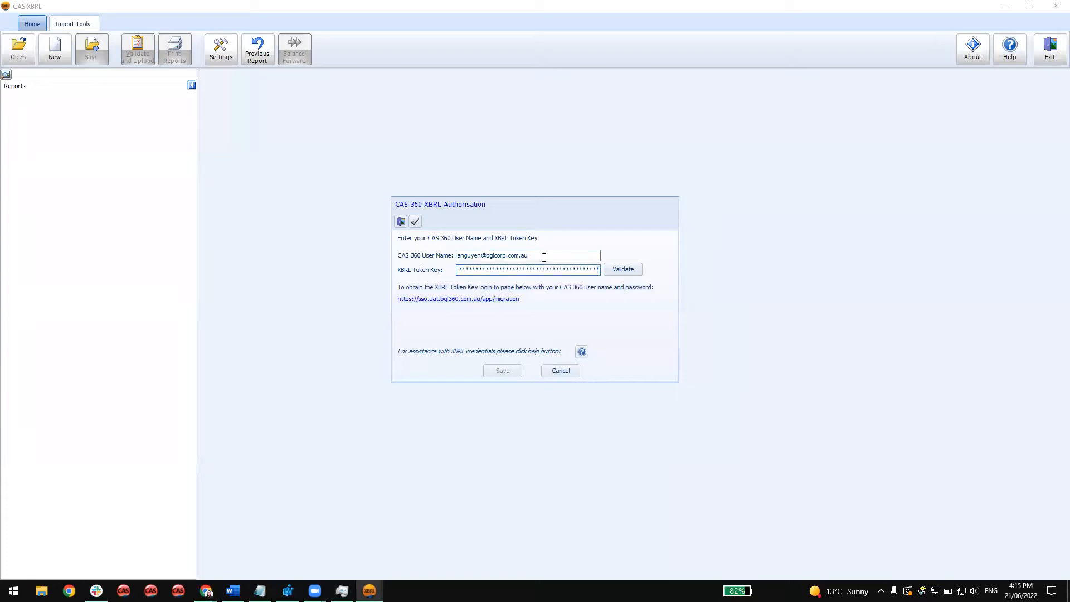
pyautogui.click(636, 267)
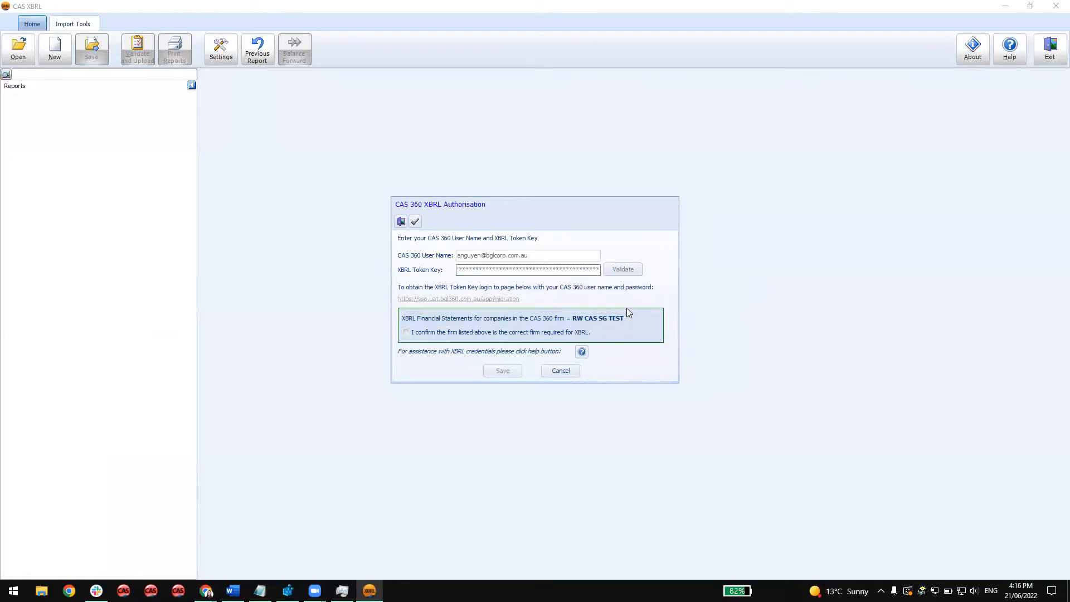
pyautogui.click(406, 334)
pyautogui.click(505, 370)
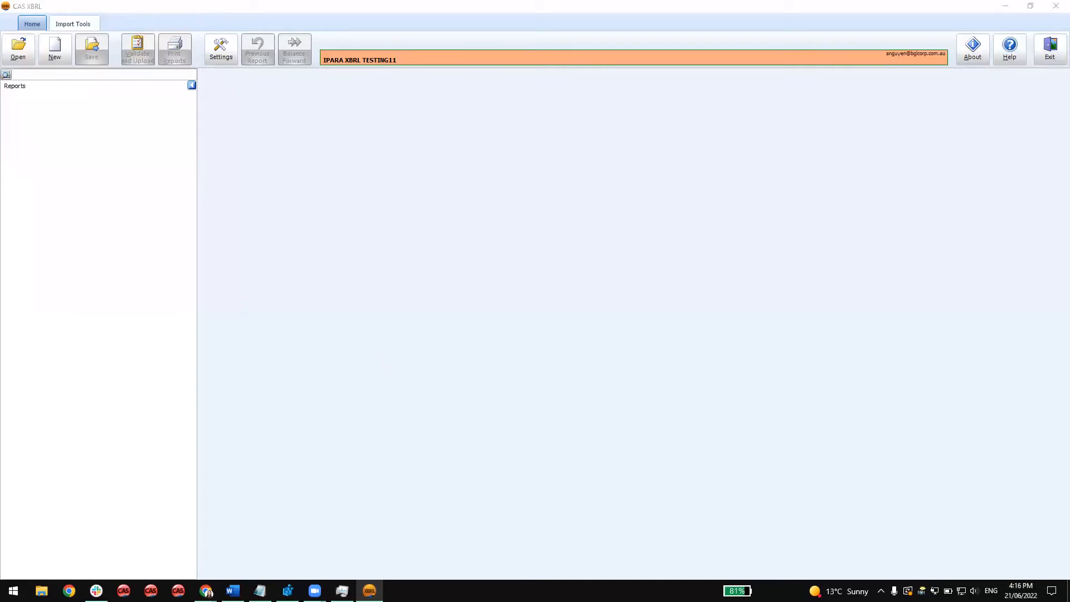
# Create a new XBRL report for IPARA XBRL TESTING11 and set its type of XBRL filing to Simplified XBRL, accepting deletion of entered amounts.
pyautogui.click(300, 271)
pyautogui.click(61, 64)
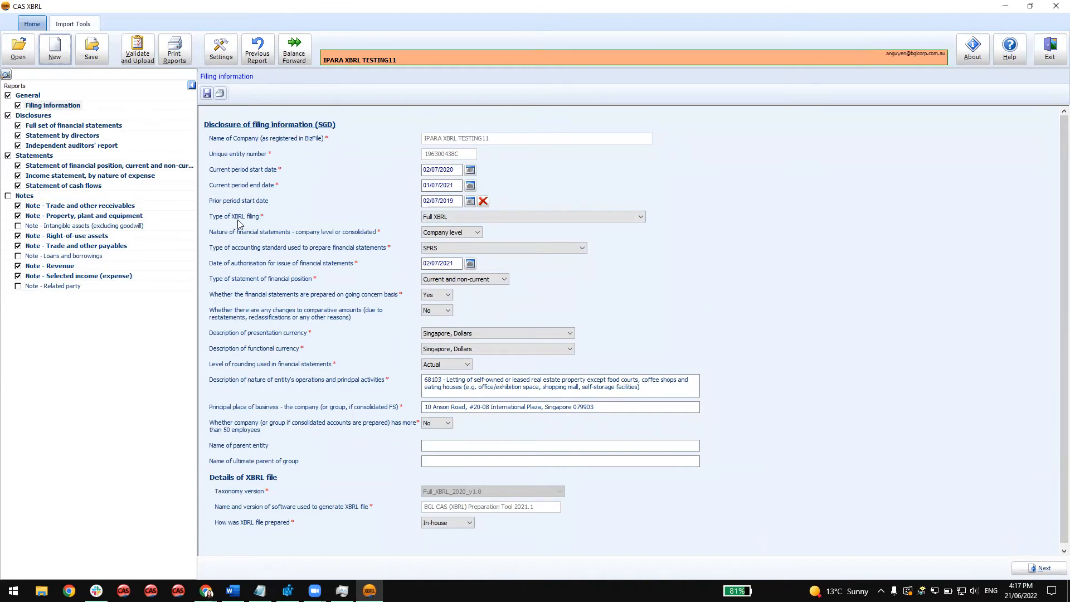
pyautogui.click(516, 218)
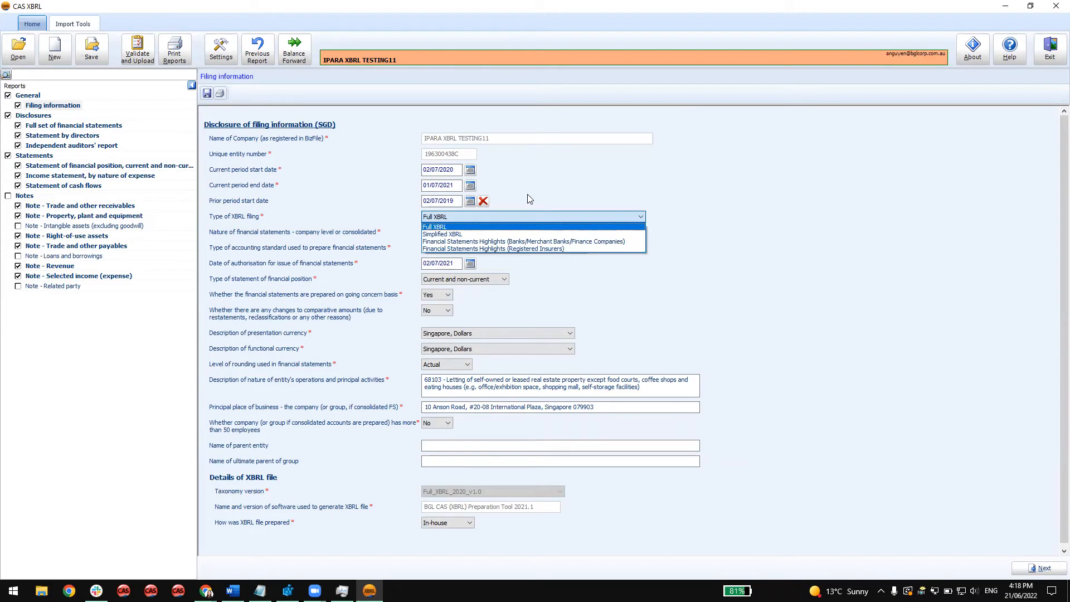
pyautogui.click(506, 234)
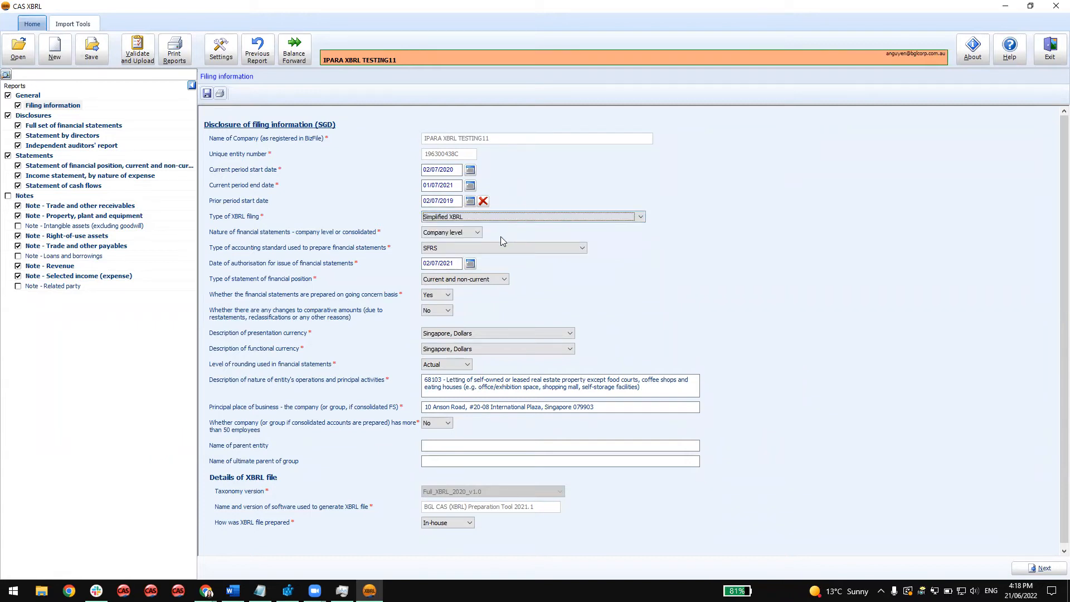
pyautogui.click(543, 232)
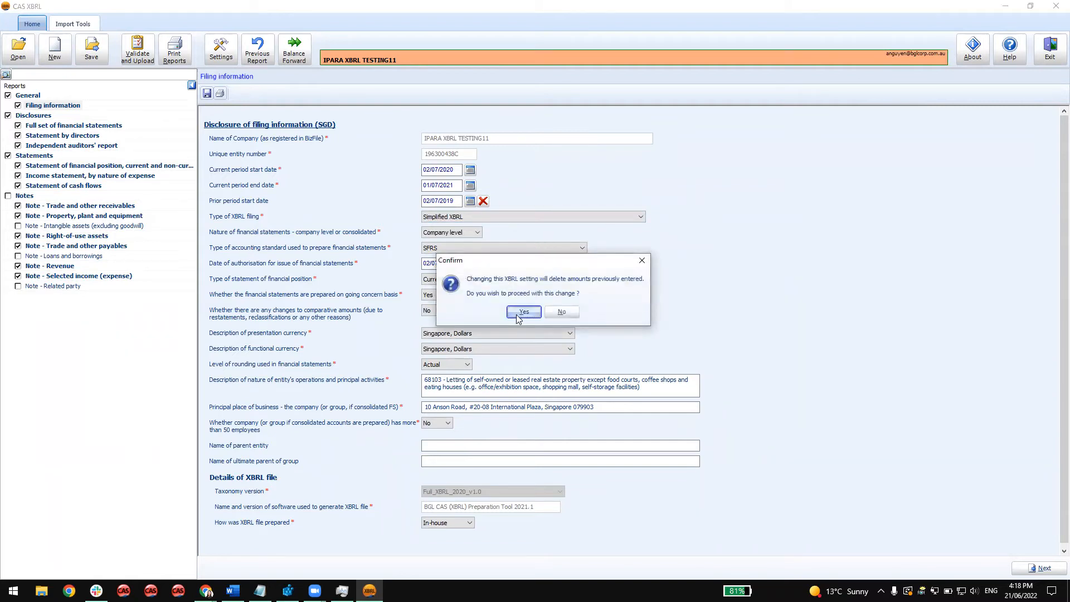
pyautogui.click(522, 312)
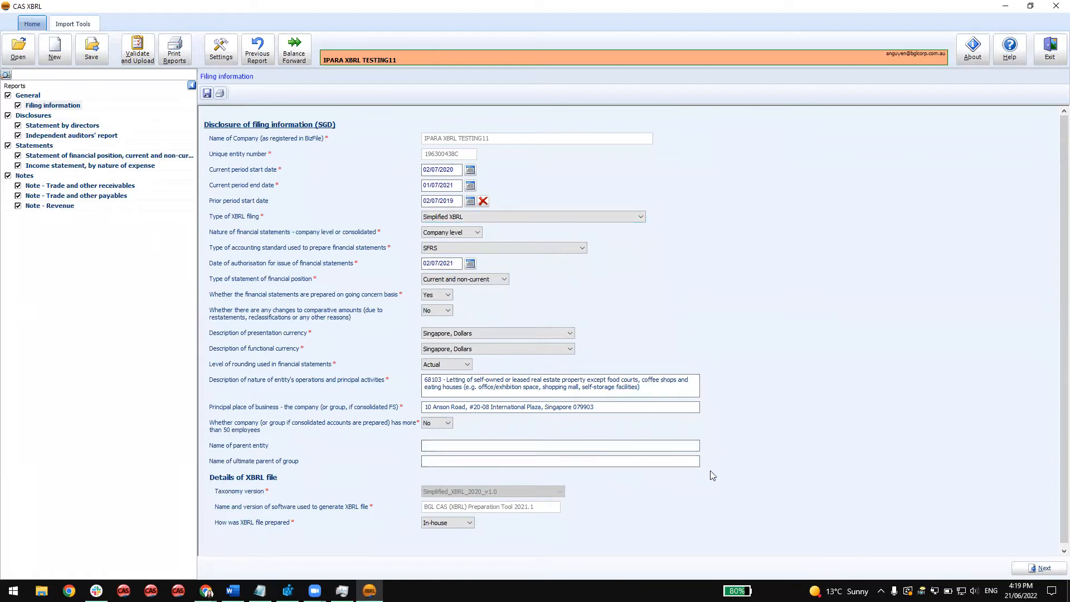
# Leave the filing information and open the Statement of financial position, current and non-current.
pyautogui.click(1043, 569)
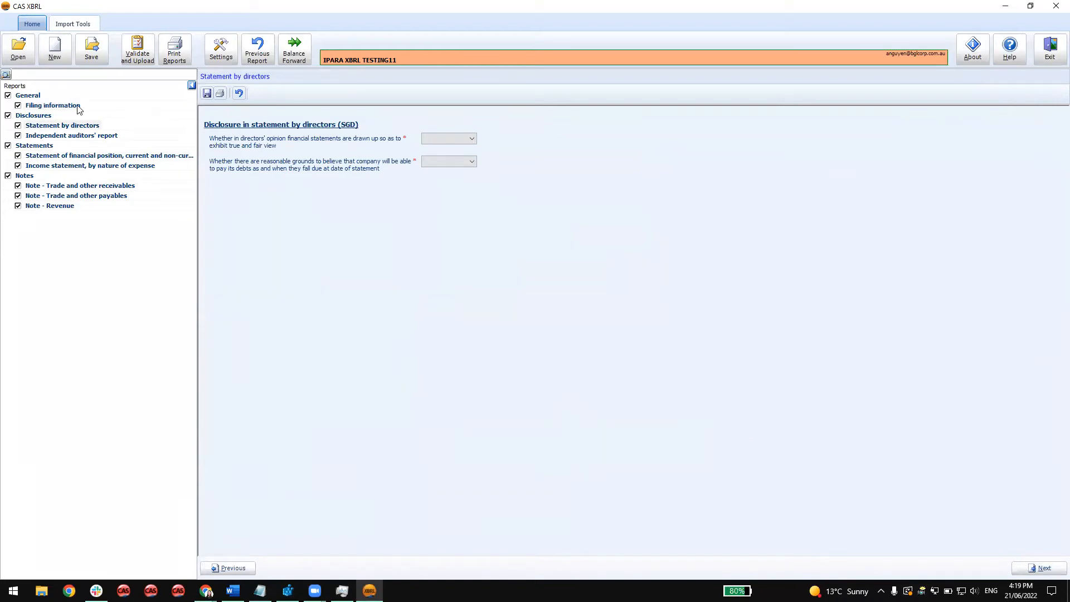
pyautogui.click(95, 158)
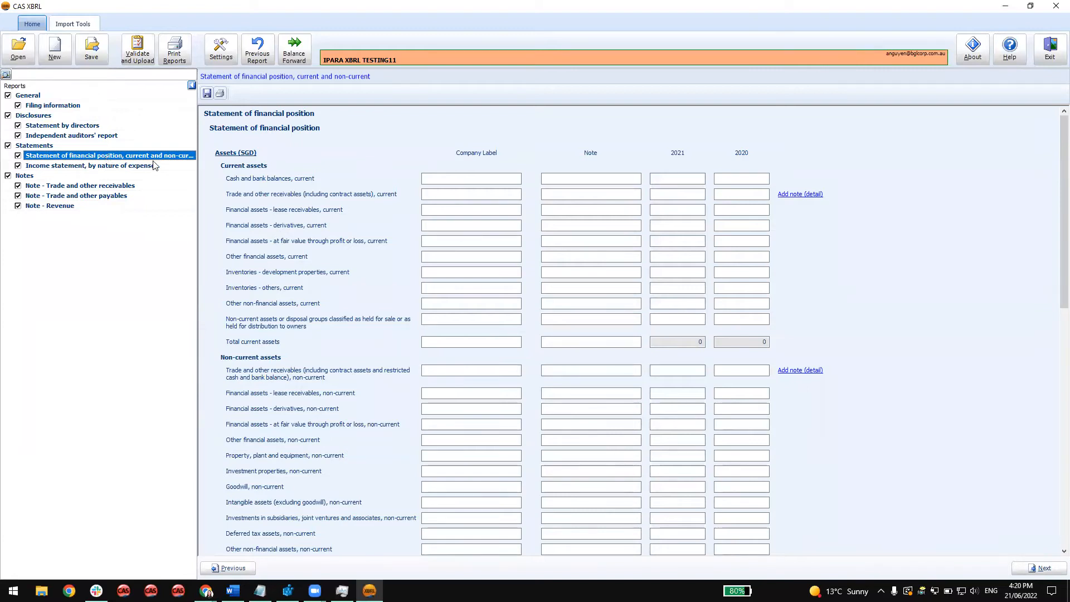
# Enter 12345 as the 2021 current cash and bank balances and attach a footnote reading "Add Footnotes" to that amount.
pyautogui.click(669, 177)
pyautogui.write('12345')
pyautogui.rightClick(666, 181)
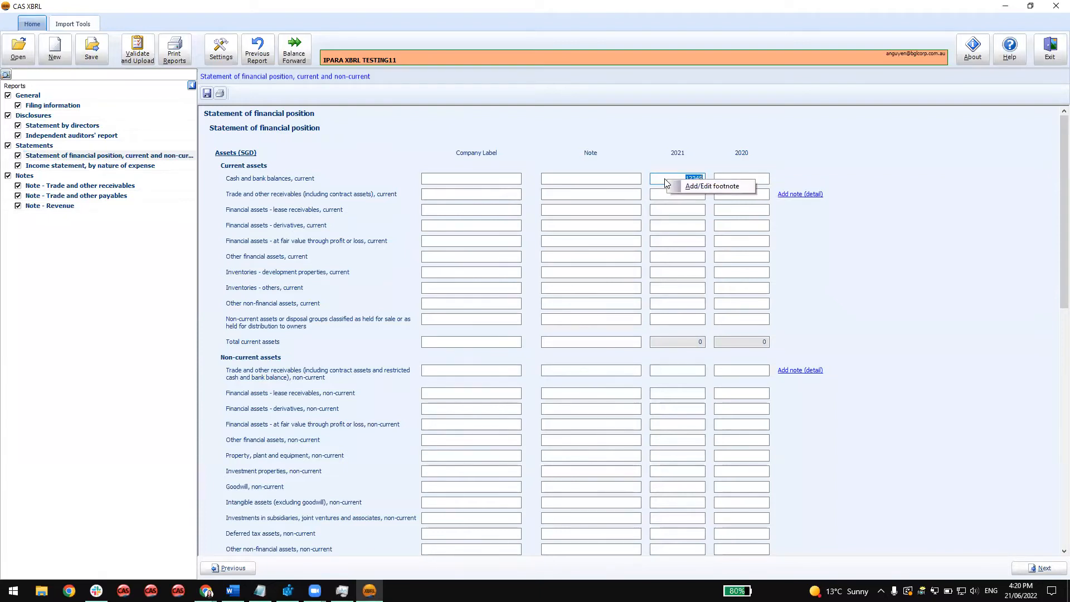
pyautogui.click(693, 187)
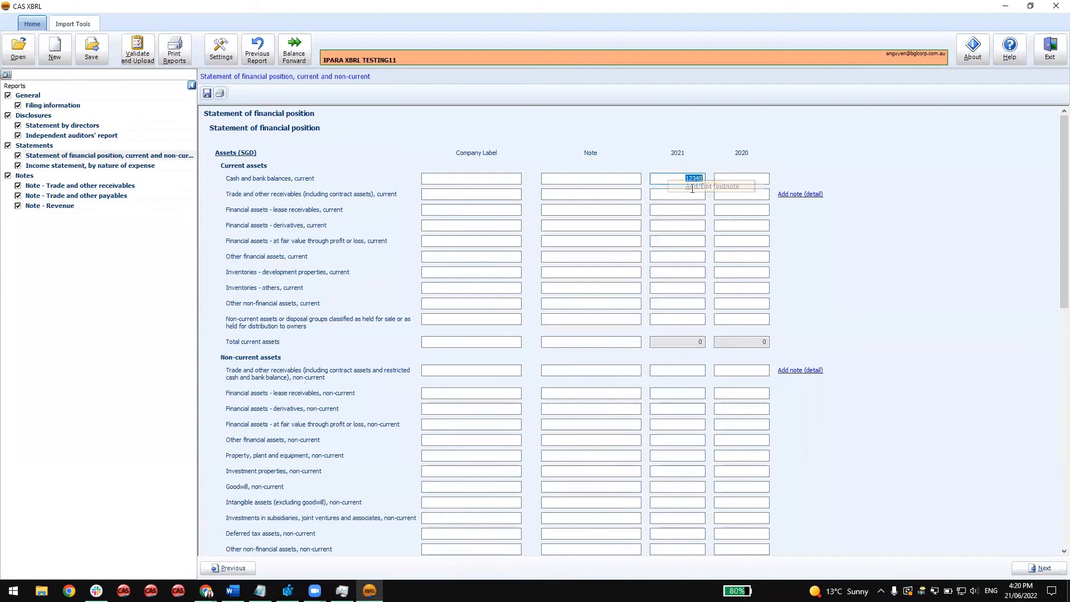
pyautogui.write('Ad')
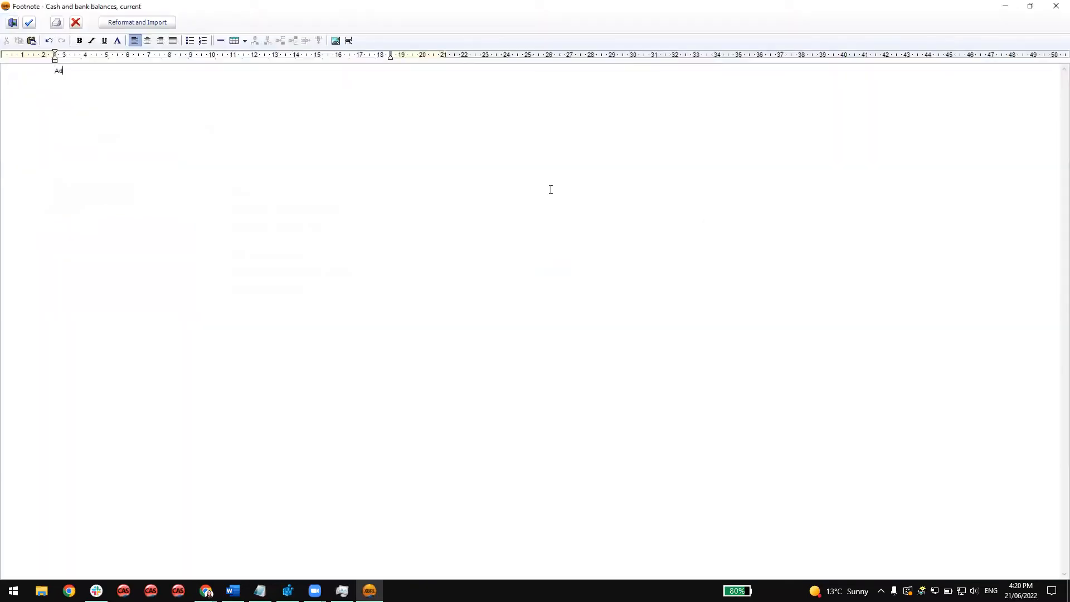
pyautogui.write('d Footnotes')
pyautogui.click(29, 22)
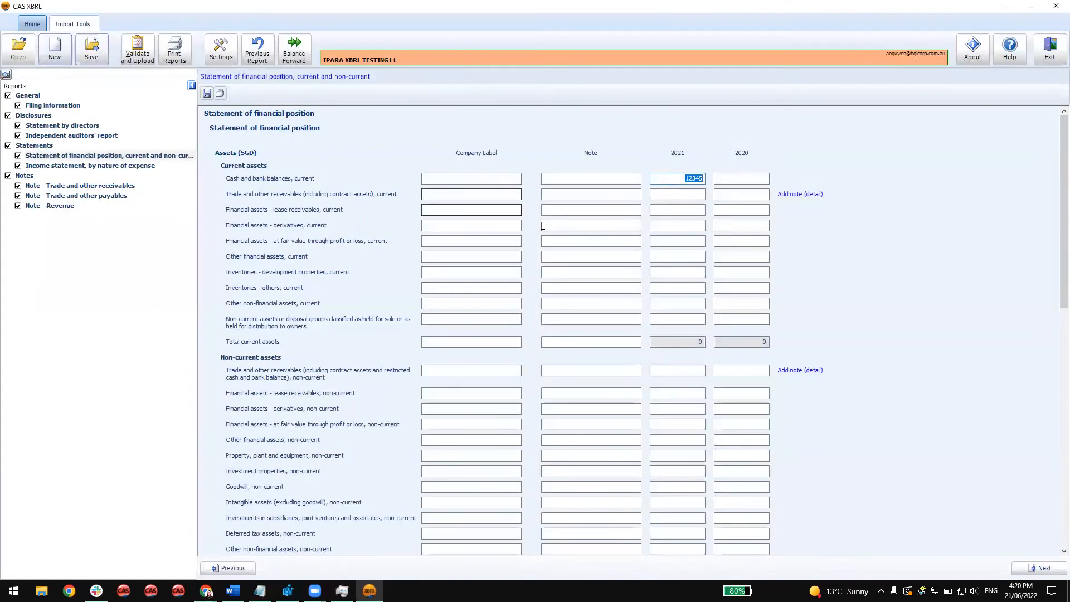
pyautogui.press('Tab')
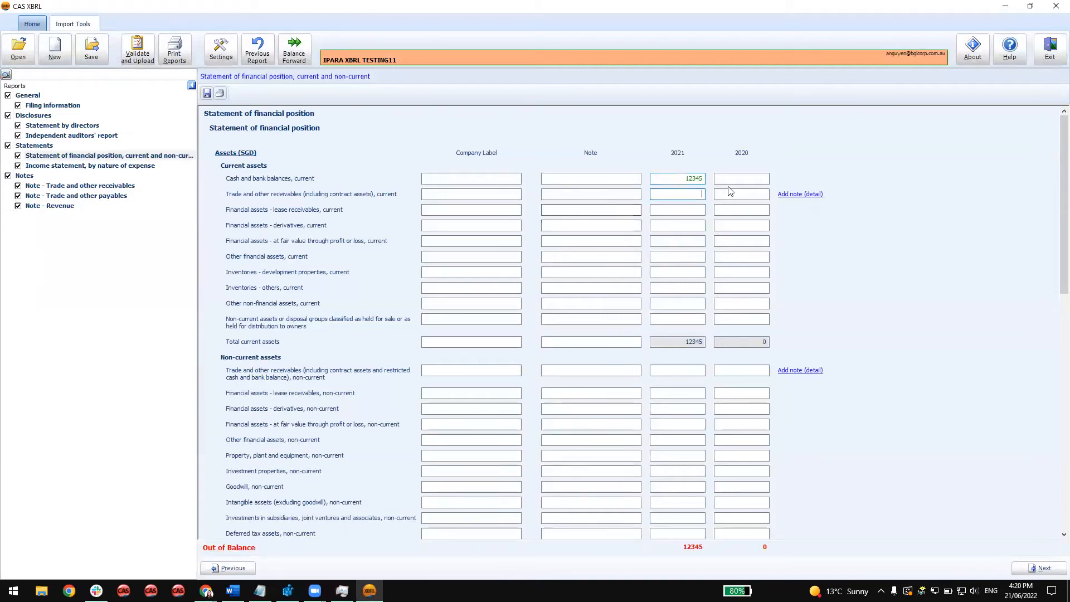
# Reopen the footnote on the 2021 cash and bank balances amount to review its text, and close it.
pyautogui.doubleClick(697, 178)
pyautogui.click(686, 192)
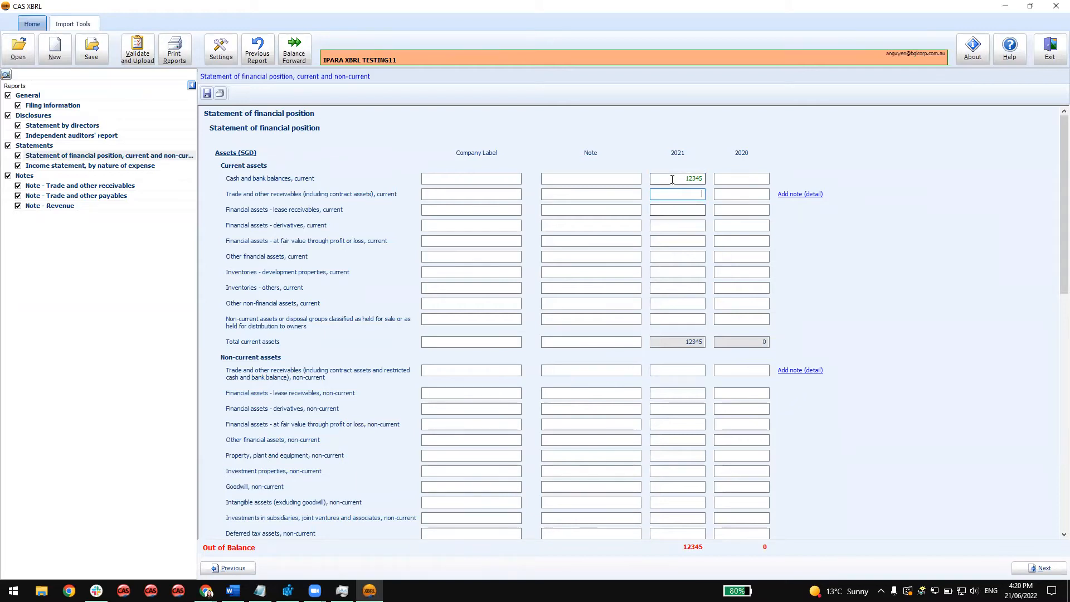
pyautogui.click(671, 179)
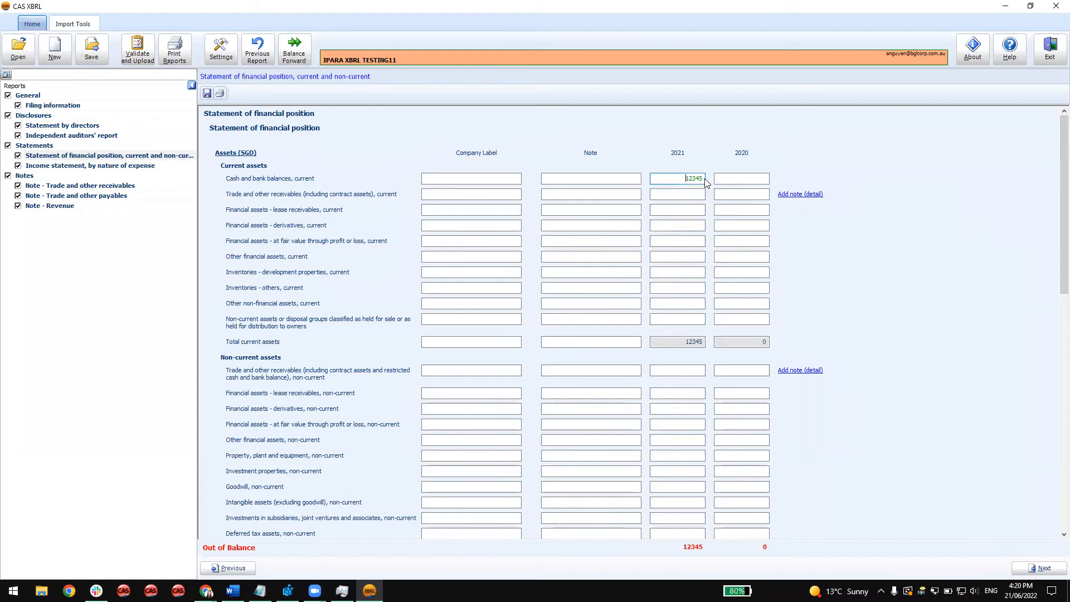
pyautogui.moveTo(685, 179); pyautogui.dragTo(718, 179)
pyautogui.click(688, 193)
pyautogui.rightClick(689, 182)
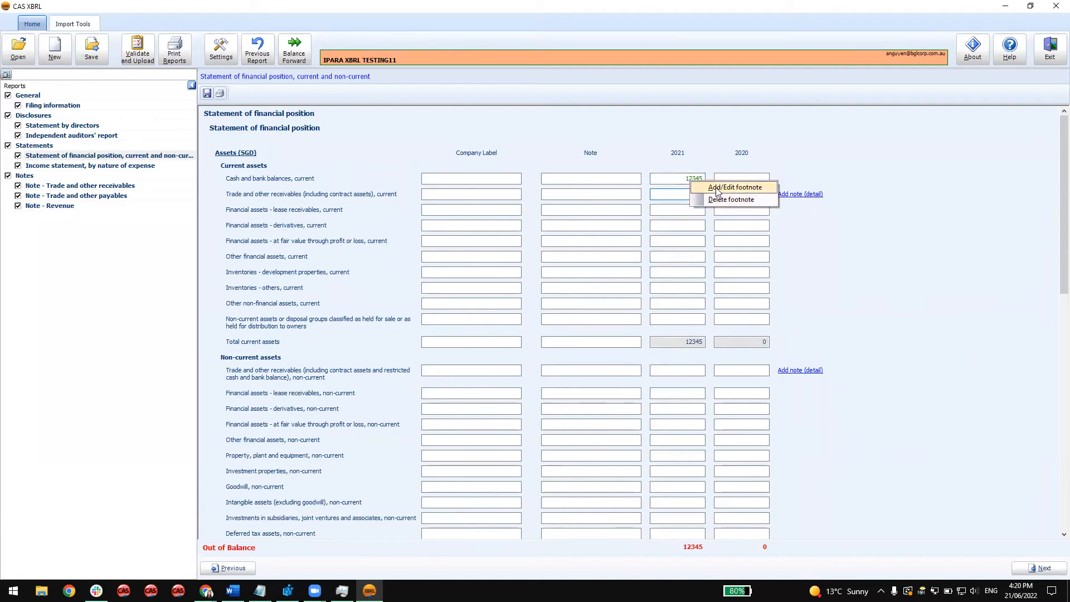
pyautogui.click(717, 188)
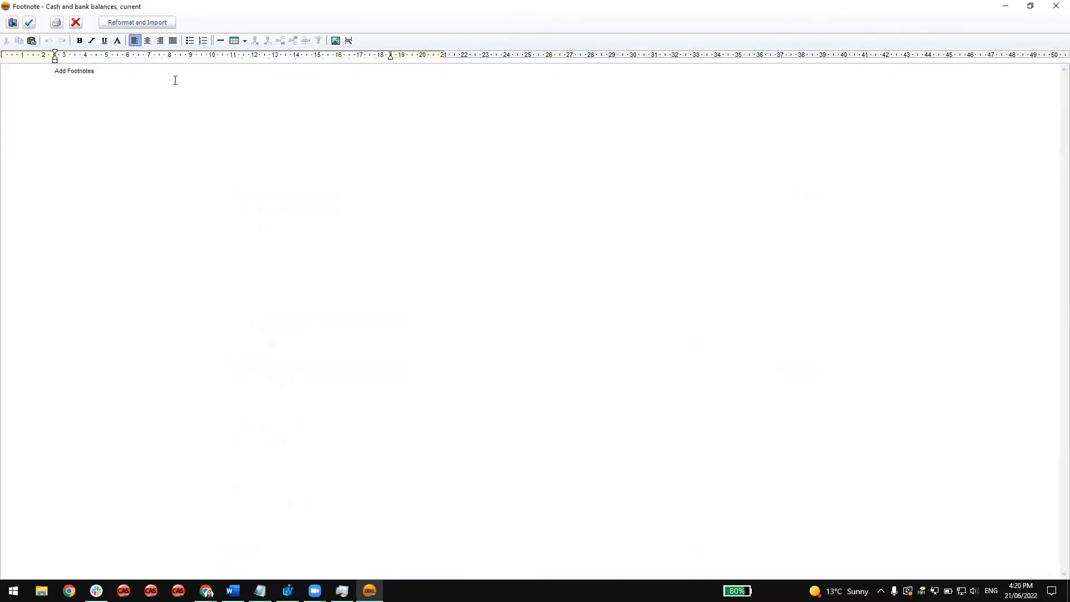
pyautogui.click(12, 23)
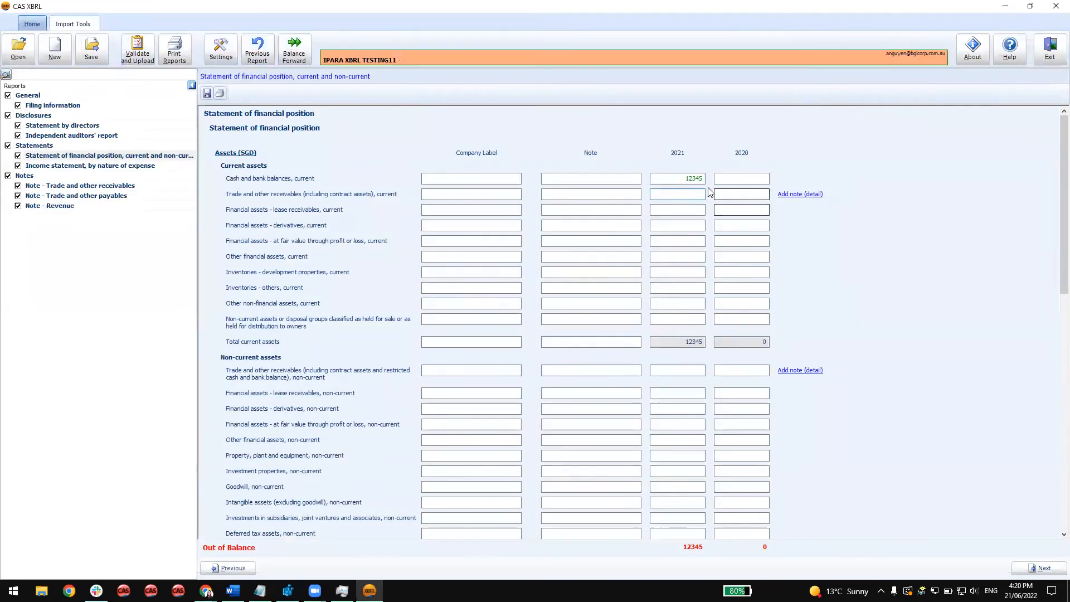
# Delete the footnote from the 2021 current cash and bank balances amount.
pyautogui.rightClick(690, 178)
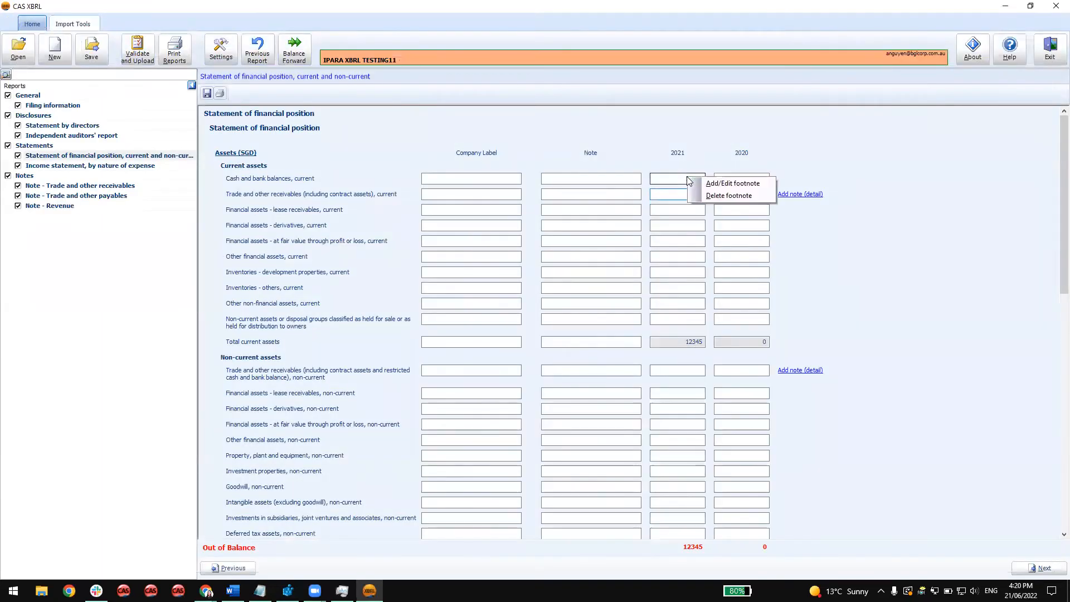
pyautogui.click(707, 198)
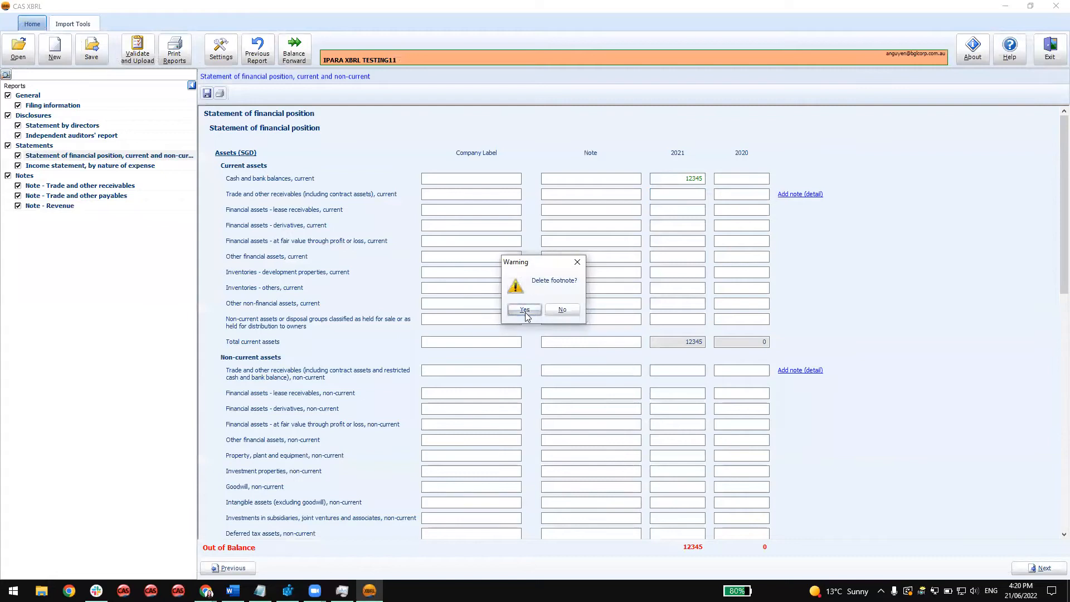
pyautogui.click(524, 310)
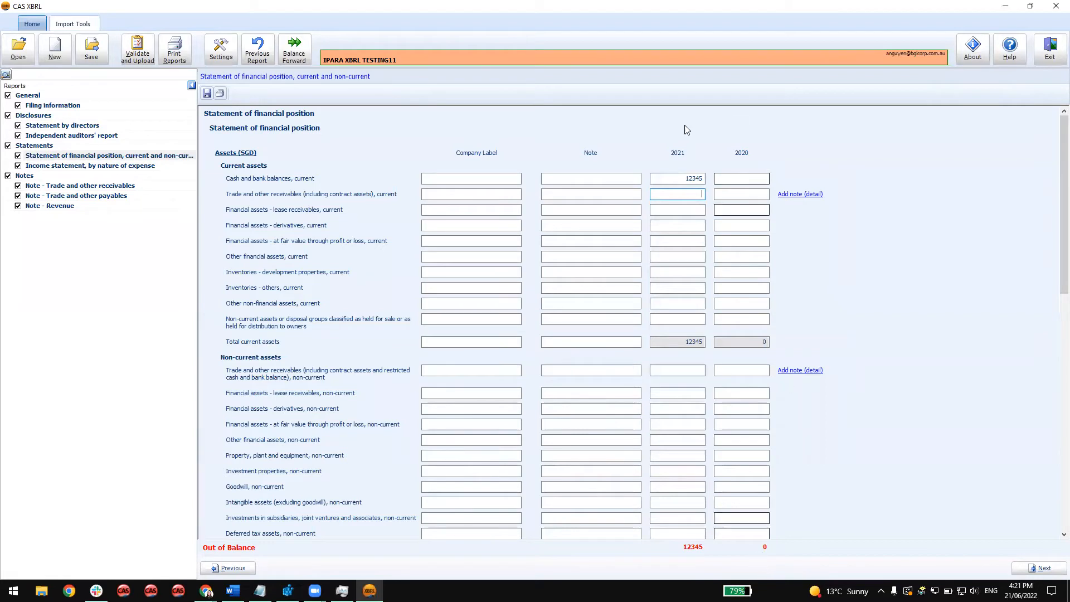
pyautogui.click(696, 178)
pyautogui.click(729, 179)
pyautogui.click(699, 195)
pyautogui.click(714, 195)
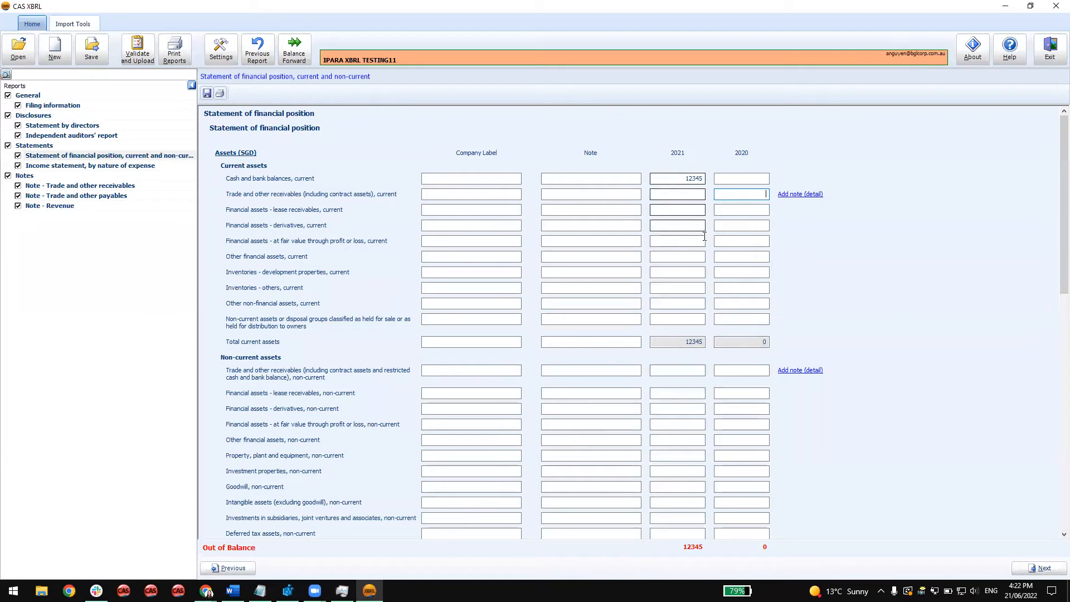
# Clear the 2021 amount for current cash and bank balances.
pyautogui.click(698, 178)
pyautogui.press('BackSpace')
pyautogui.click(718, 179)
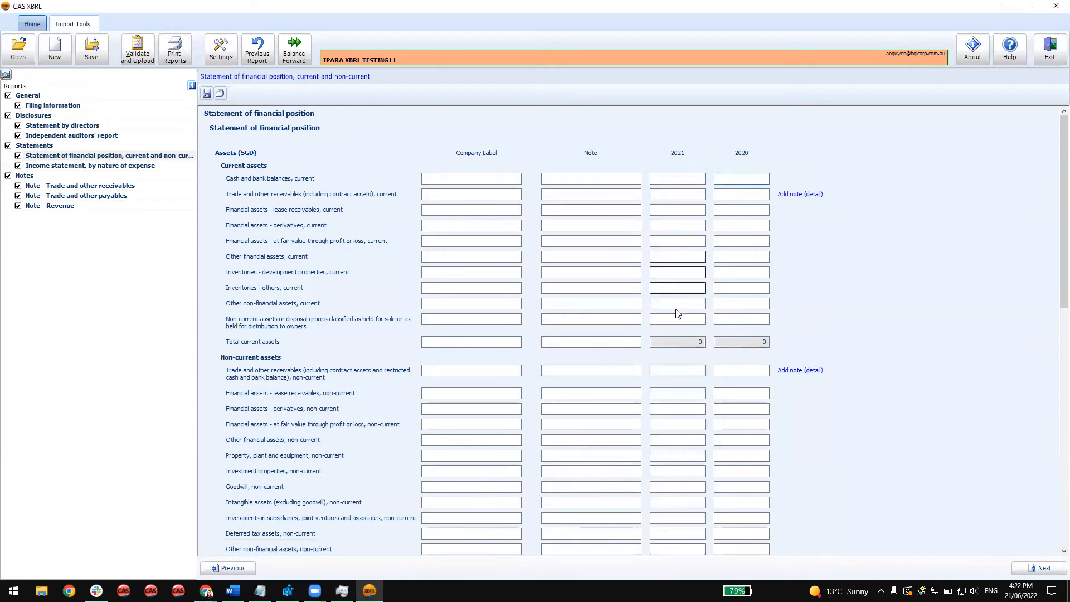
# Look through the statement of financial position, the income statement by nature of expense, and the trade receivables and payables notes.
pyautogui.scroll(-1, 675, 310)
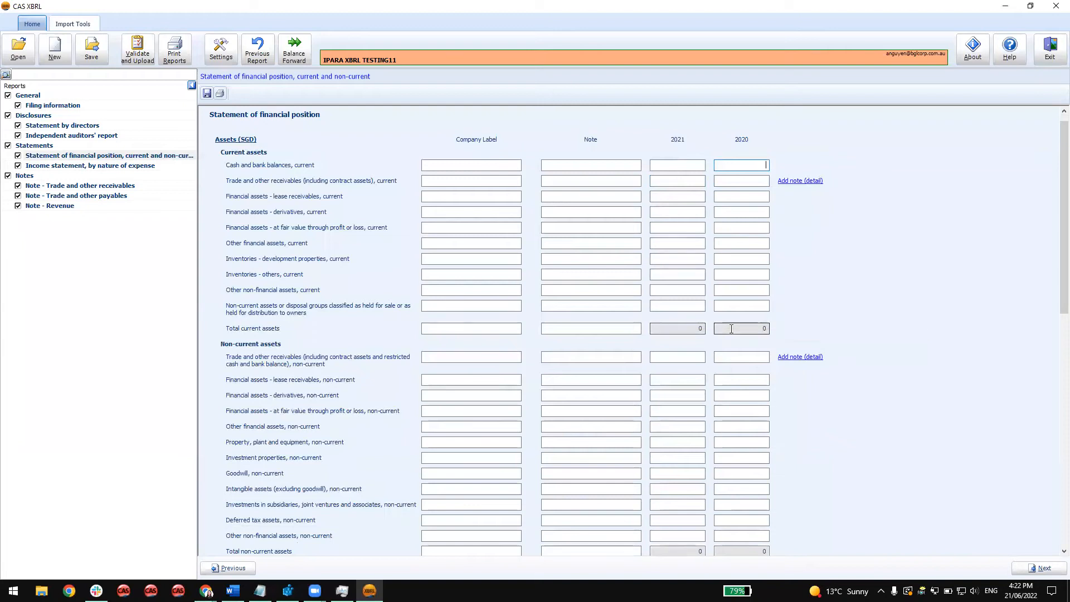
pyautogui.click(689, 328)
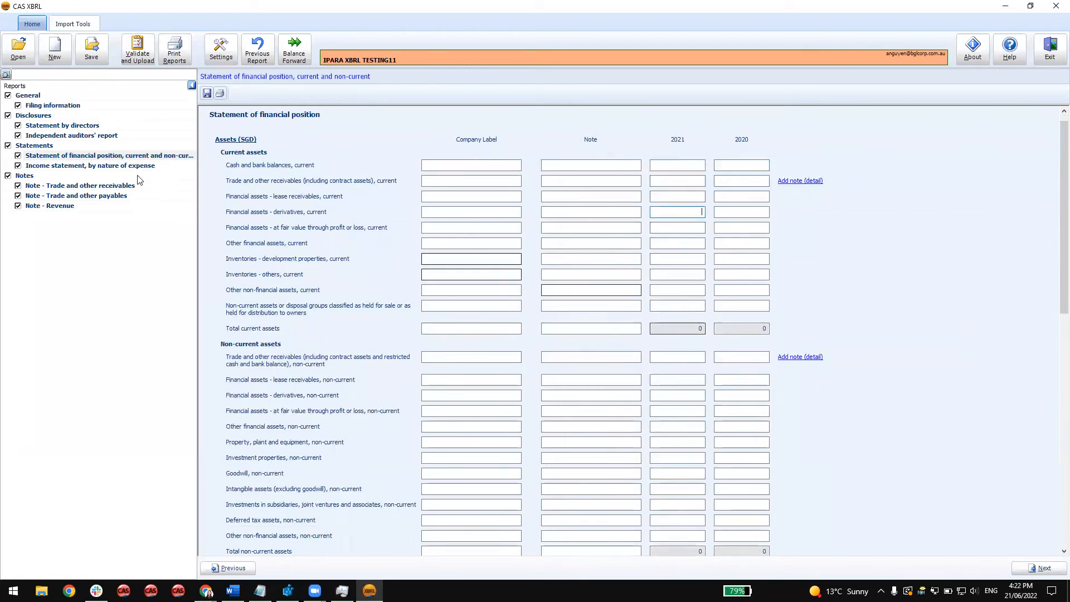
pyautogui.click(112, 169)
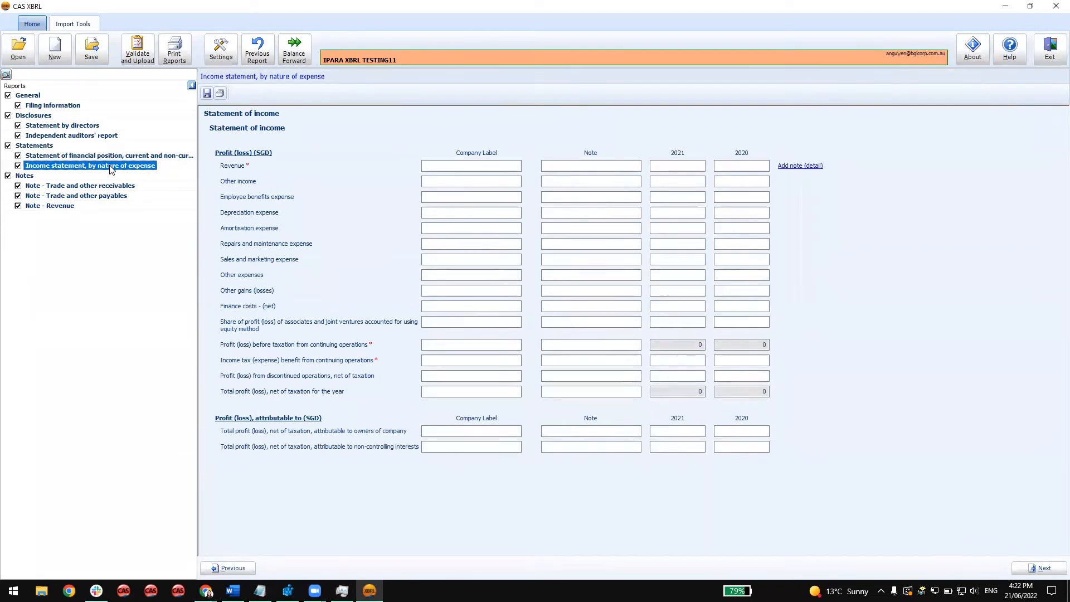
pyautogui.click(110, 187)
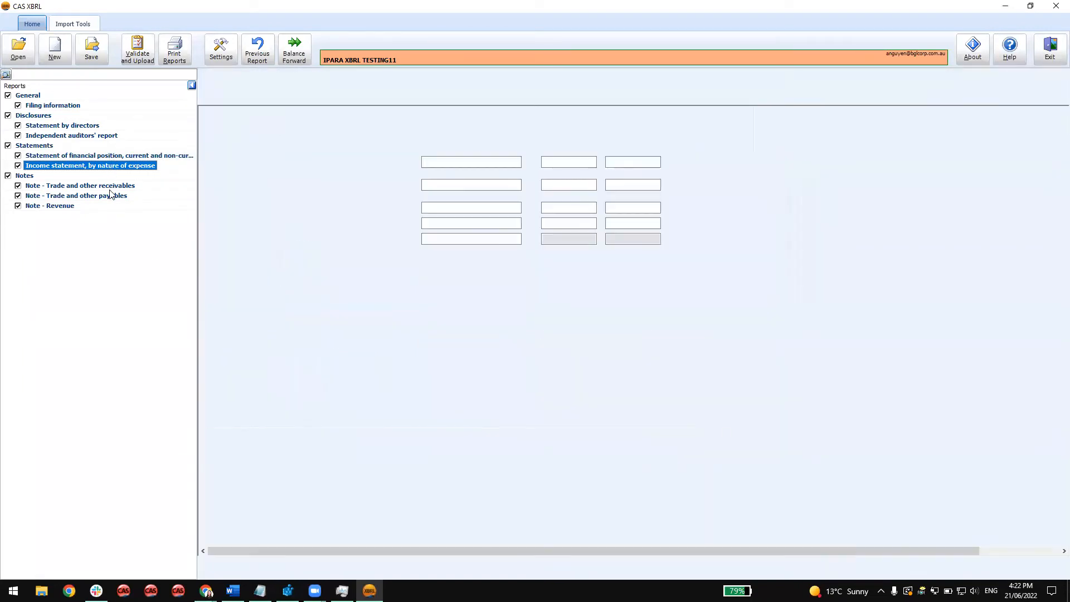
pyautogui.click(107, 199)
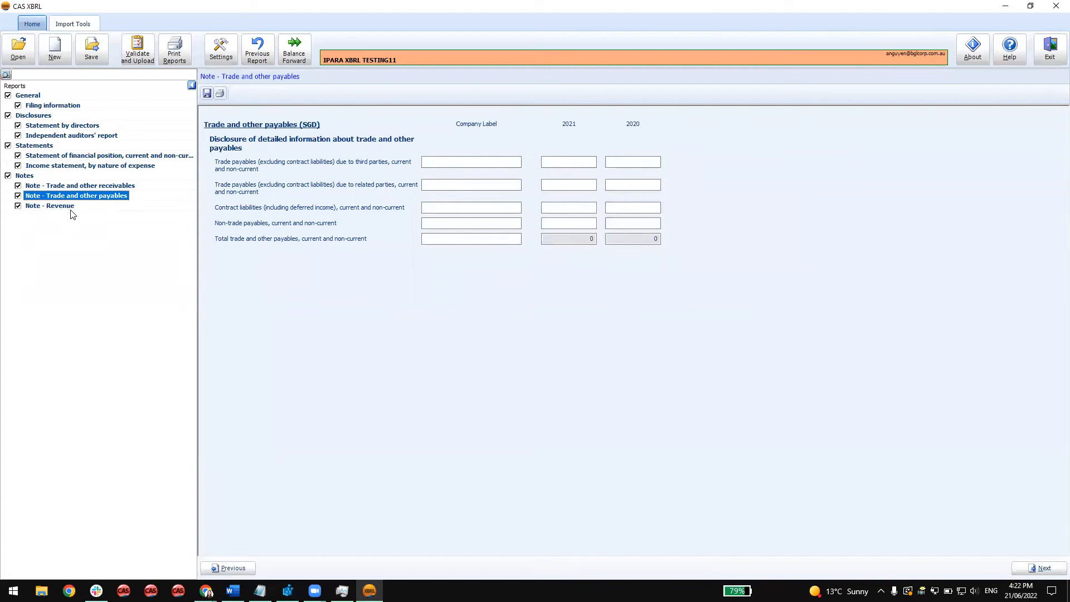
# Set the type of XBRL filing to Full XBRL and view the statement of cash flows and the property, plant and equipment note.
pyautogui.click(49, 106)
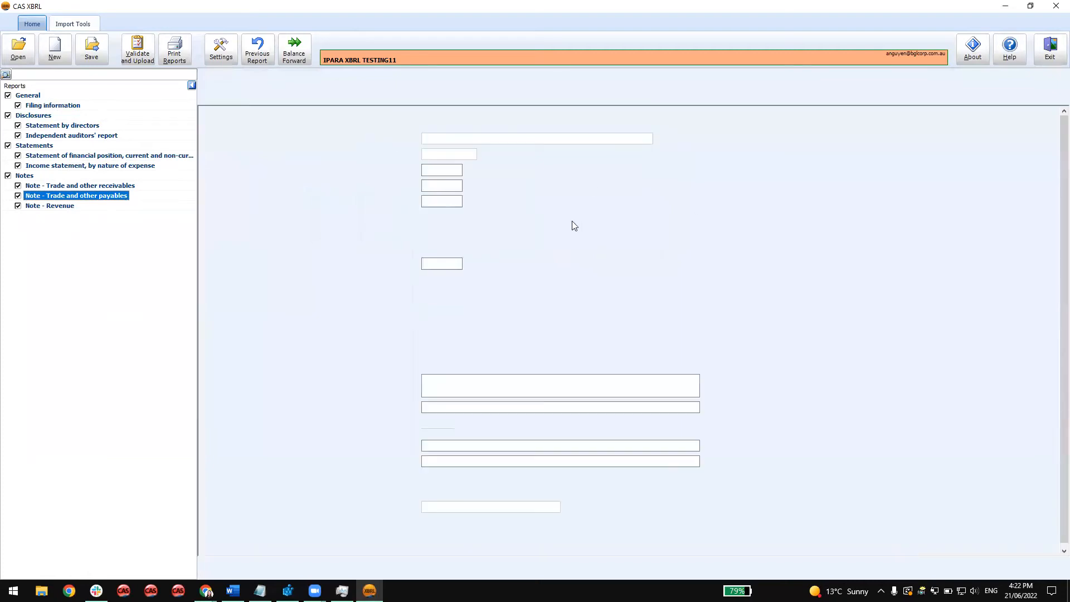
pyautogui.click(515, 216)
pyautogui.click(517, 225)
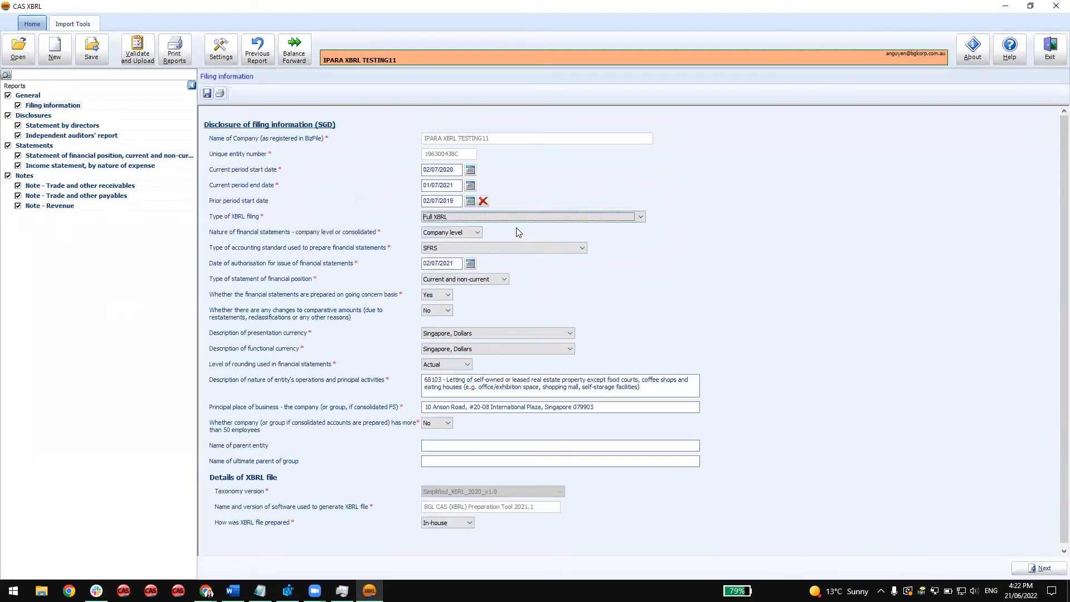
pyautogui.click(524, 311)
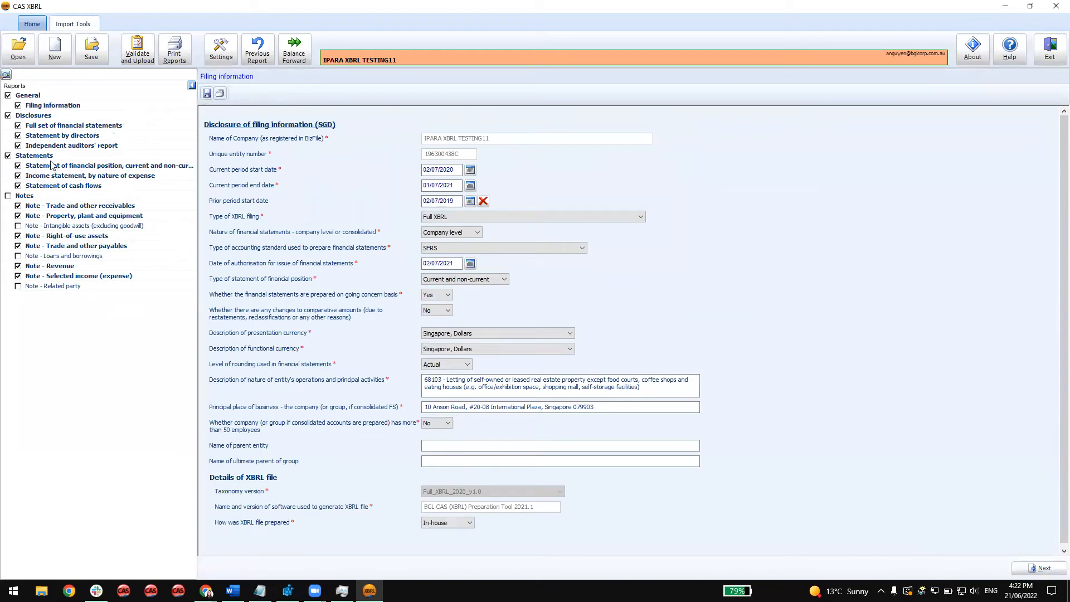
pyautogui.click(58, 186)
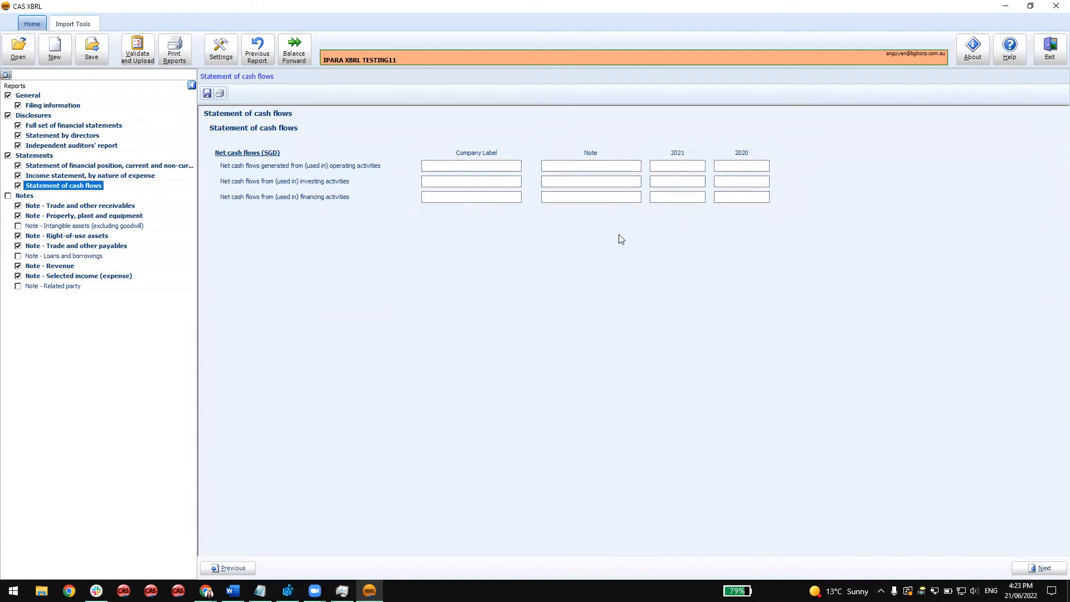
pyautogui.click(99, 216)
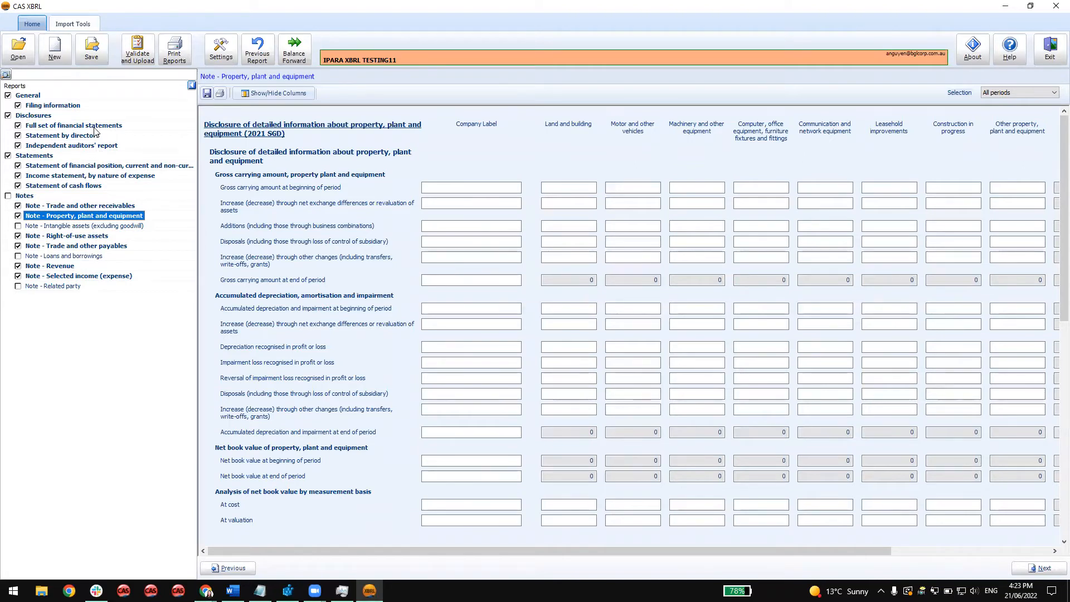
# Clear the prior period start date in the filing information and check the year columns in the statement of financial position.
pyautogui.click(67, 106)
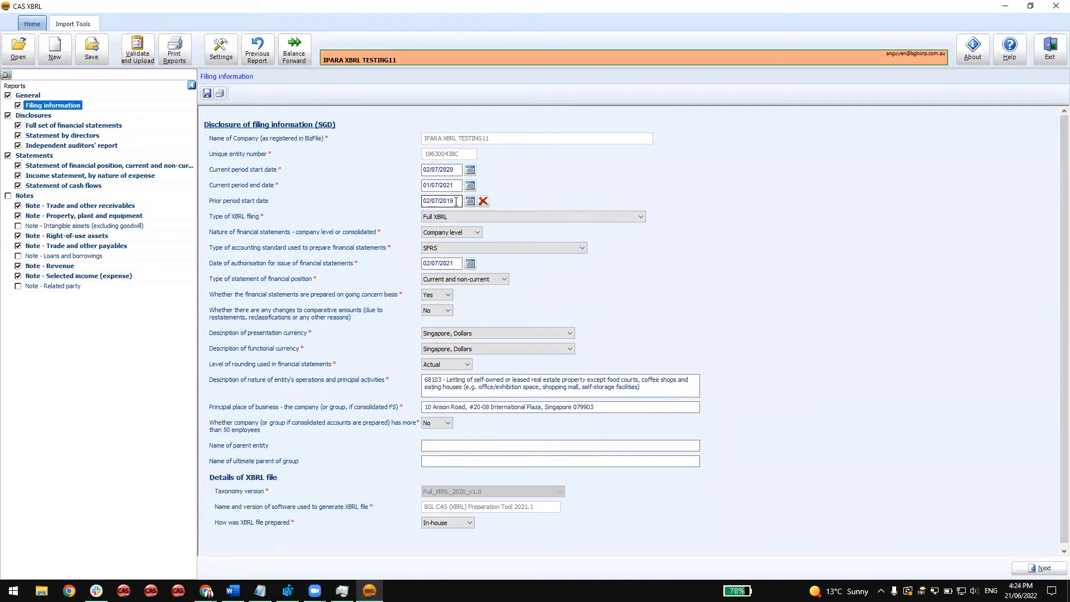
pyautogui.moveTo(456, 201); pyautogui.dragTo(417, 202)
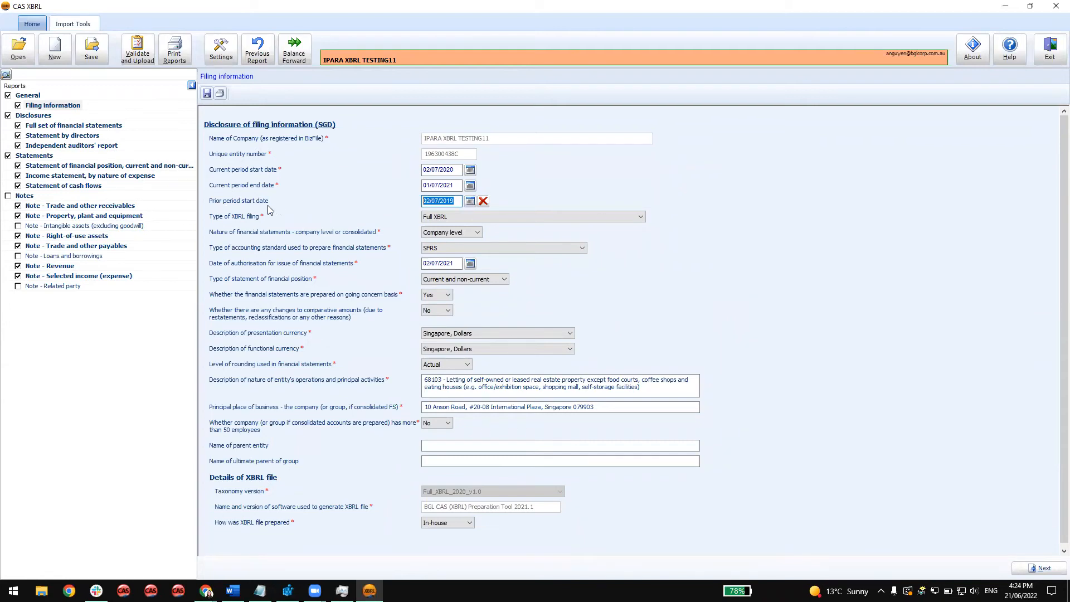
pyautogui.click(483, 201)
pyautogui.click(135, 166)
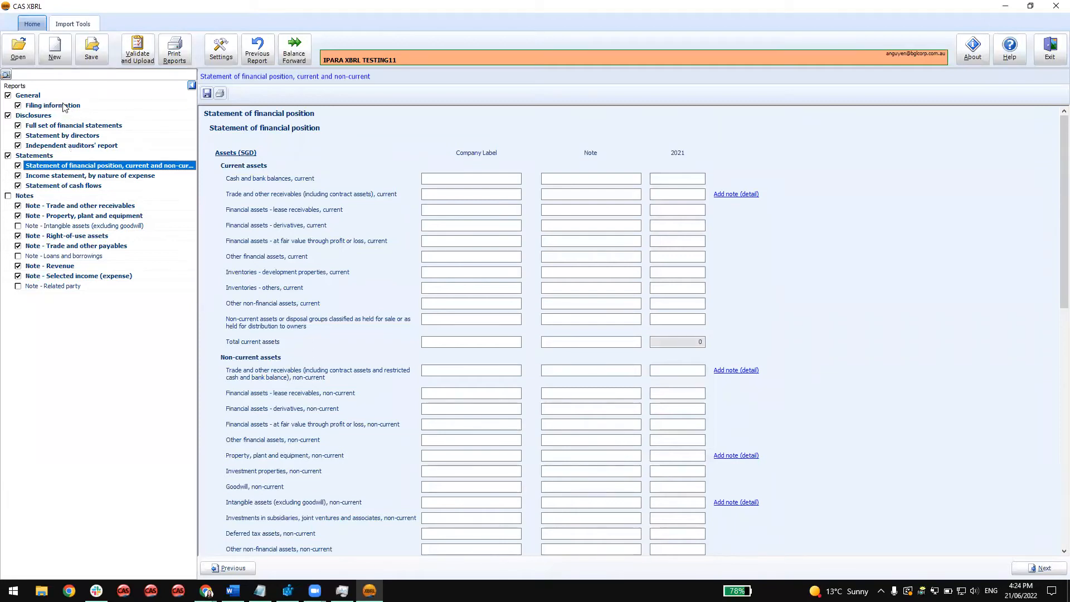
# Return to the filing information and open the import tool for source document tables.
pyautogui.click(61, 51)
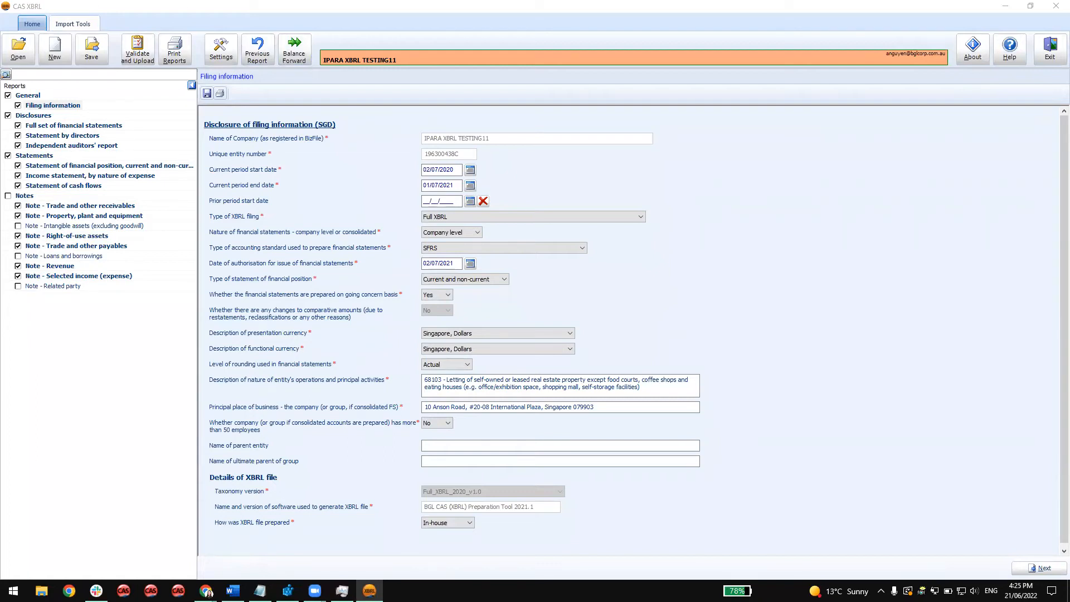
pyautogui.click(82, 24)
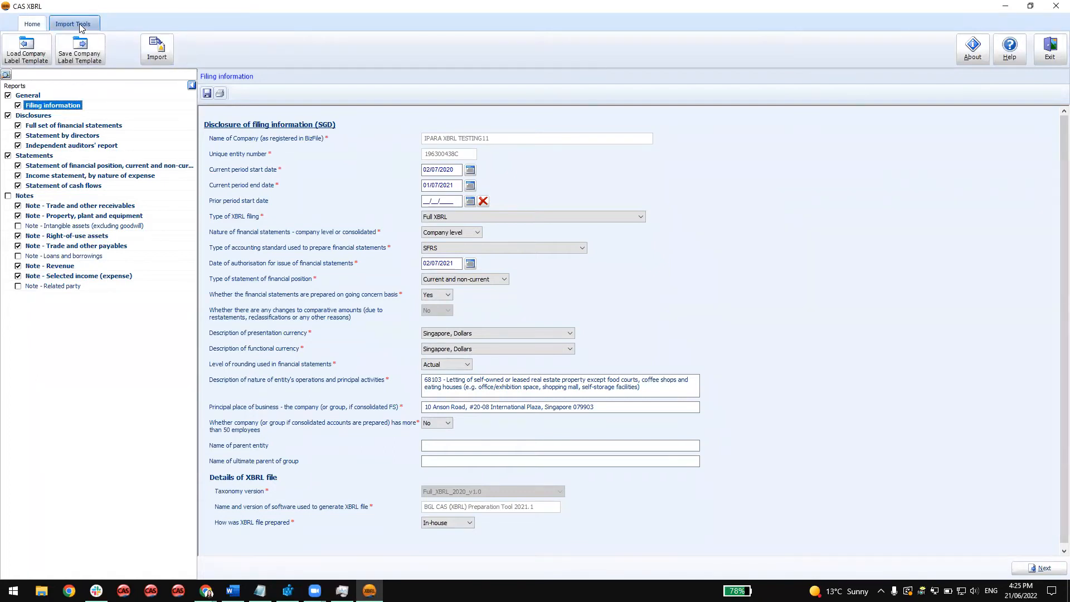
pyautogui.click(166, 58)
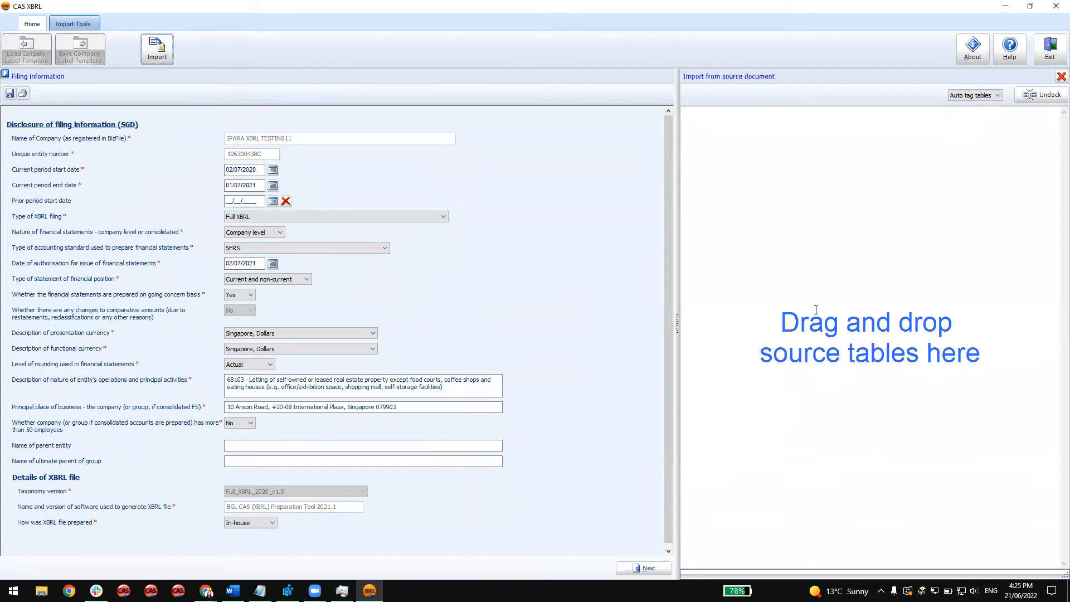
pyautogui.click(846, 385)
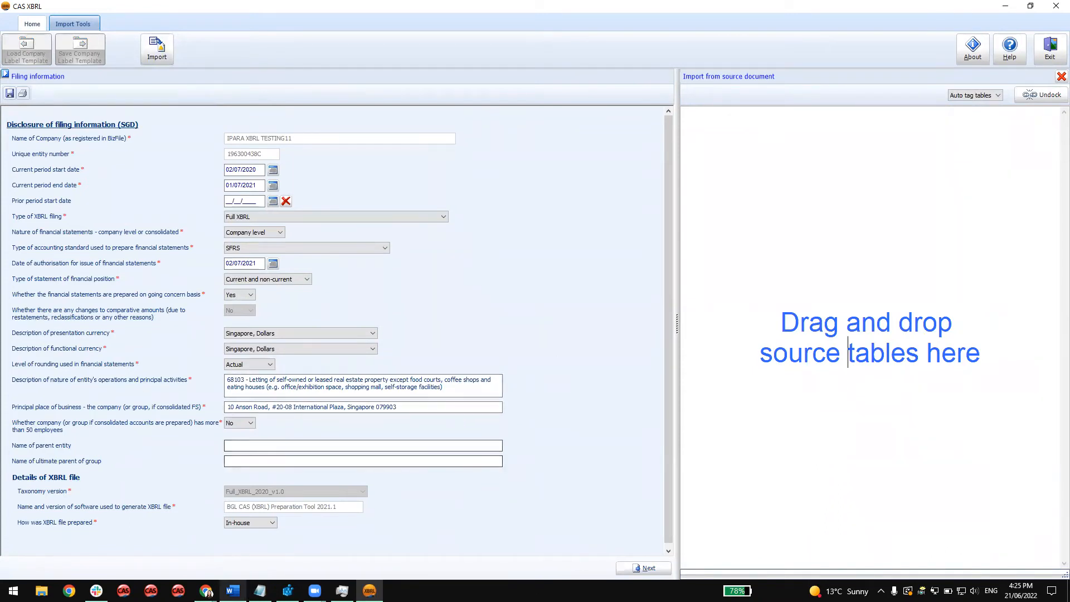
# Switch to Word and try to transfer the Statement of Financial Position table from ABC_Financial_Statements.doc into the XBRL import area.
pyautogui.click(233, 591)
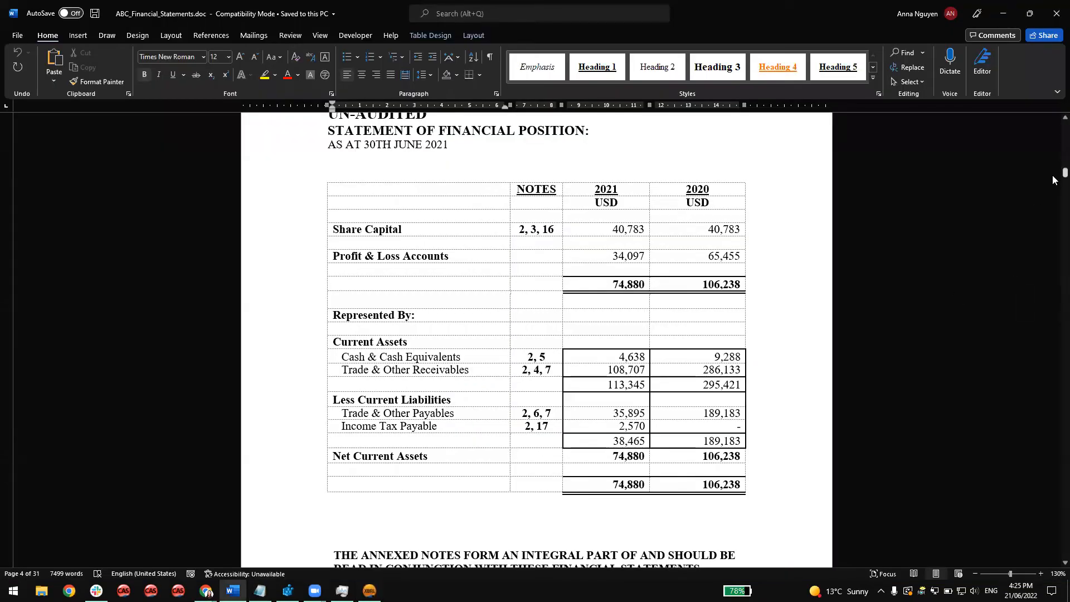
pyautogui.moveTo(1053, 153); pyautogui.dragTo(1058, 123)
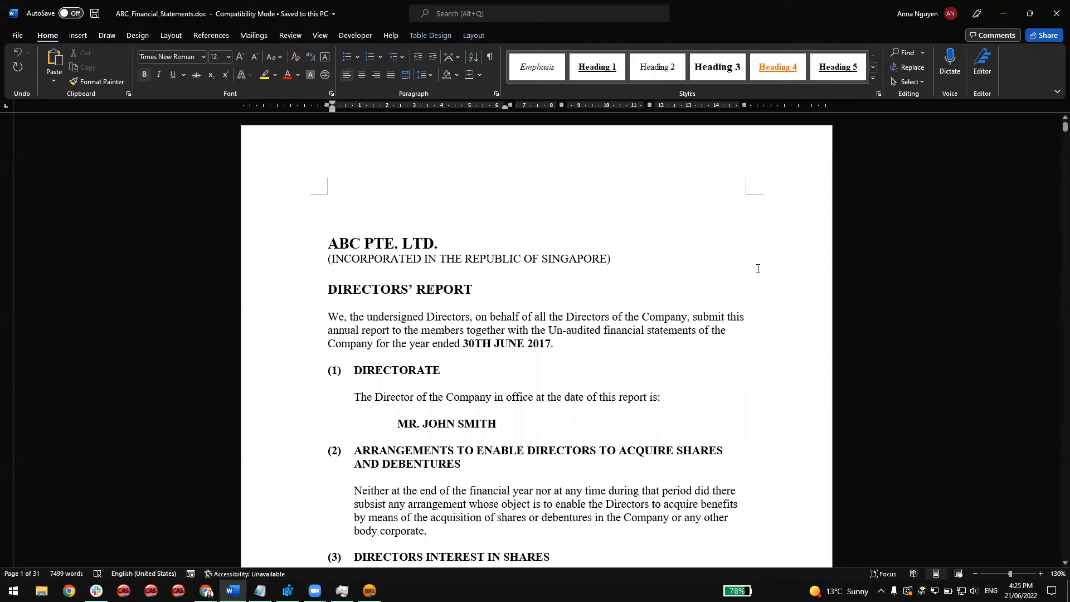
pyautogui.moveTo(1053, 134); pyautogui.dragTo(1053, 176)
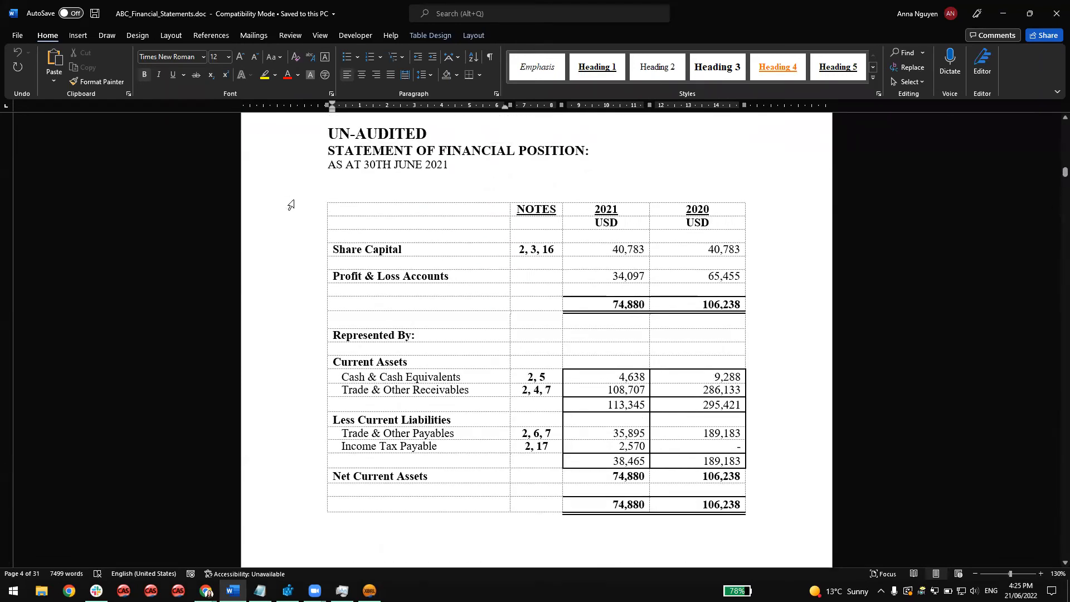
pyautogui.click(324, 198)
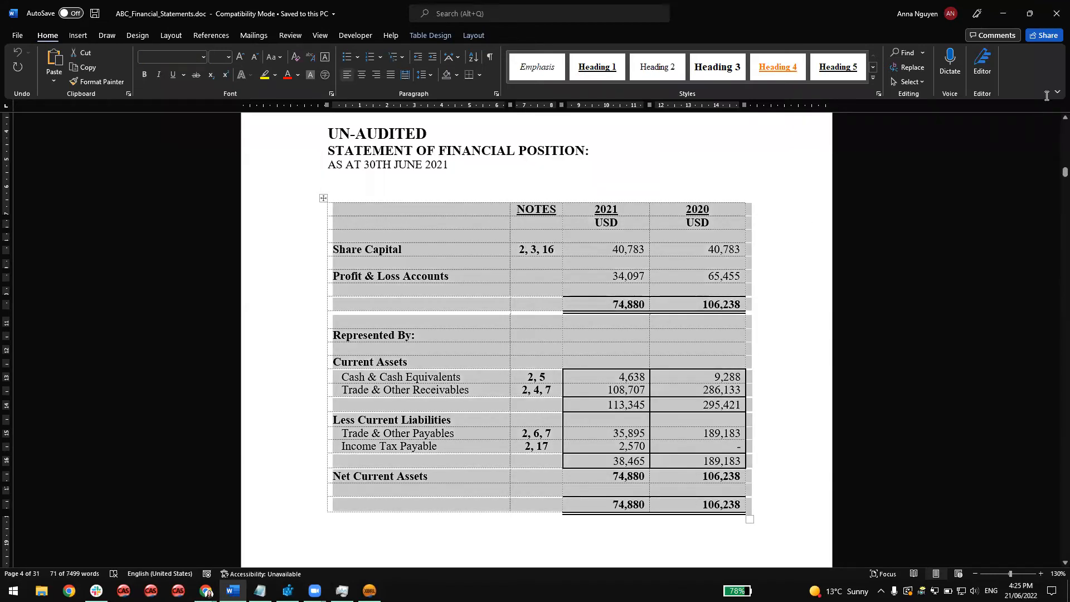
pyautogui.click(1005, 13)
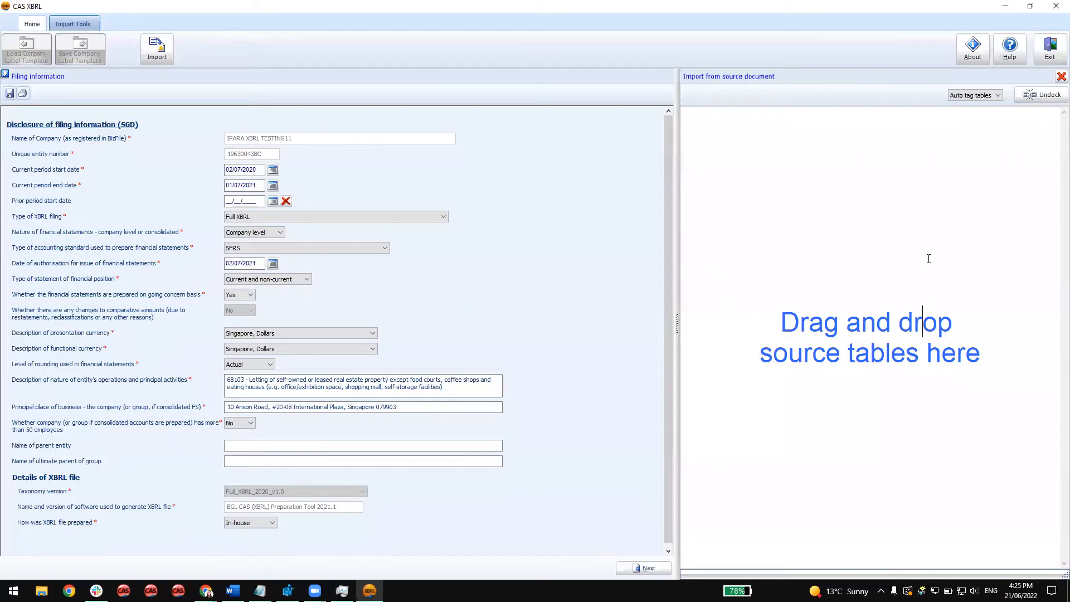
pyautogui.moveTo(928, 258); pyautogui.dragTo(928, 260)
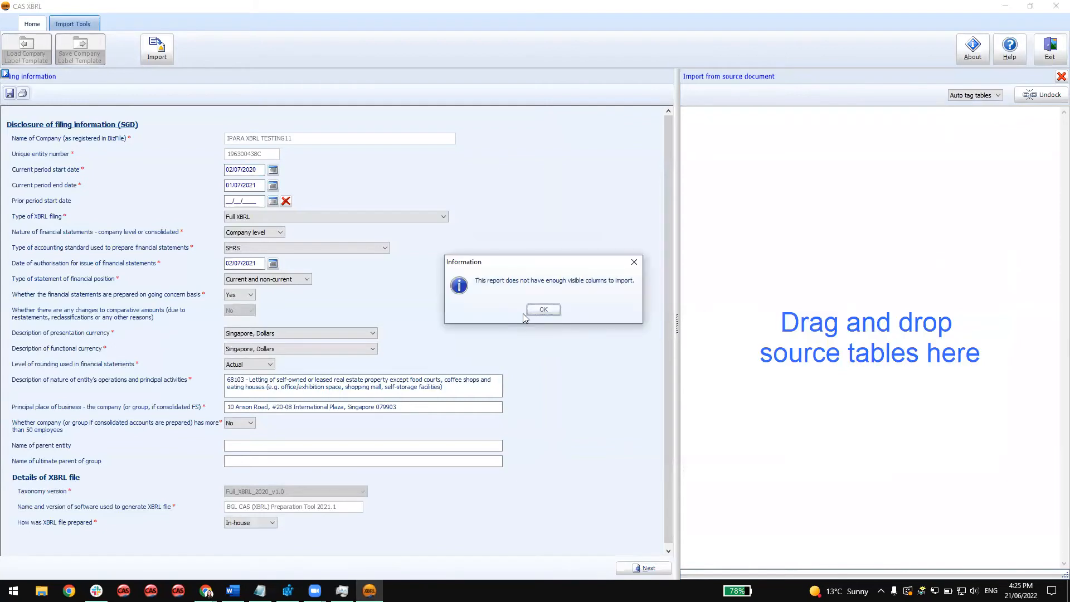
pyautogui.click(557, 309)
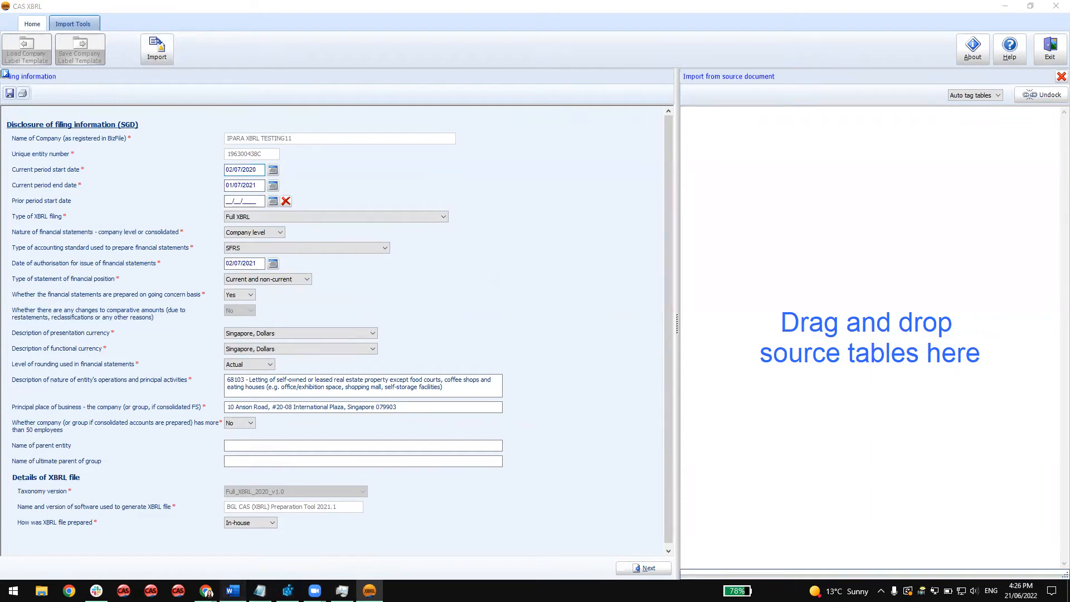
# Show the report list, open the statement of financial position beside the import area, and close the import tool.
pyautogui.click(233, 591)
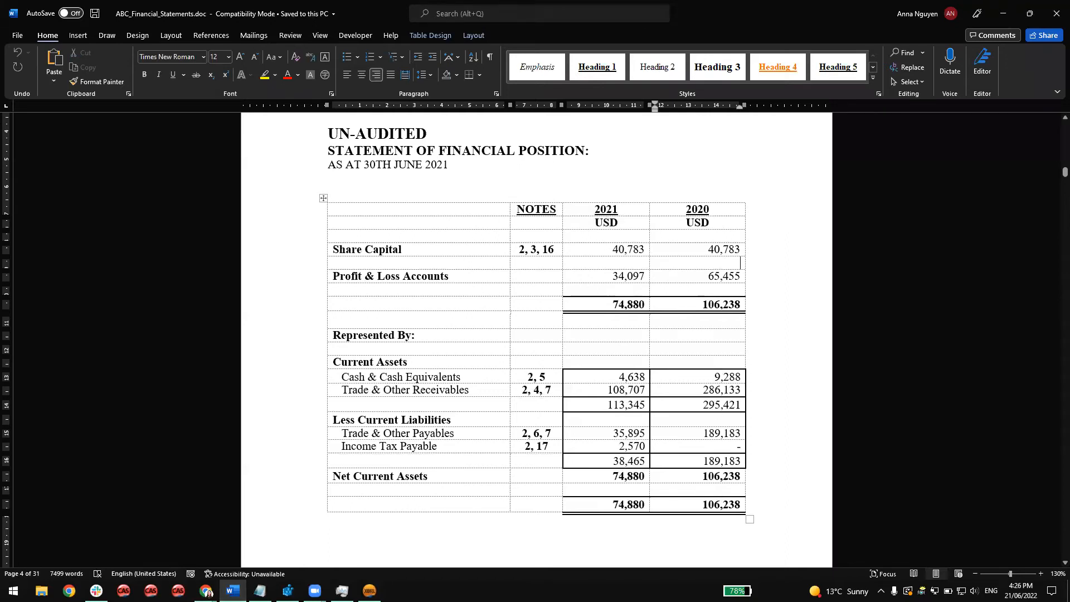
pyautogui.click(369, 591)
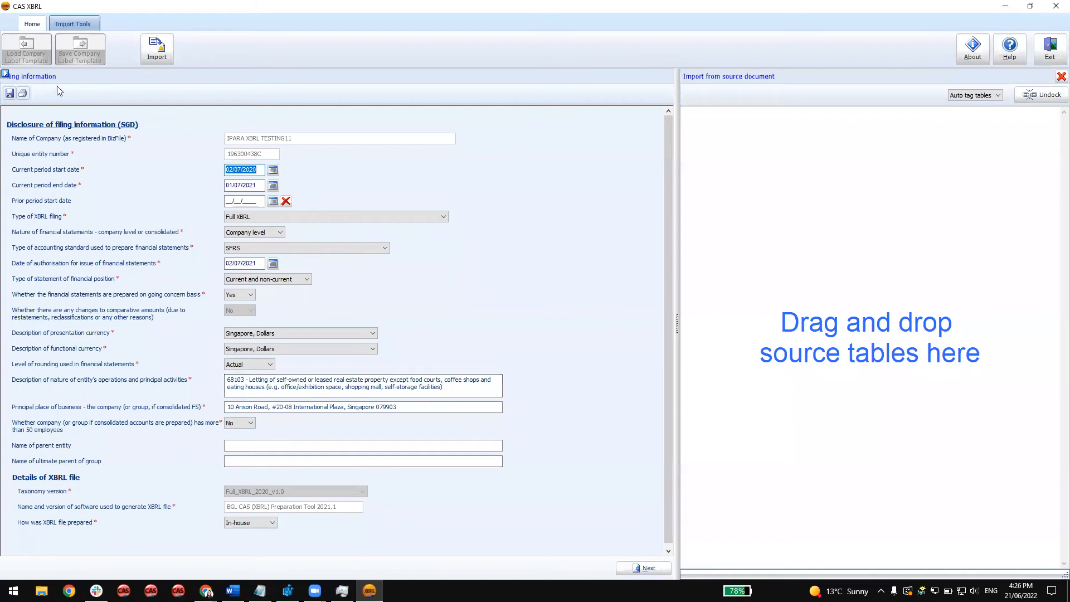
pyautogui.click(7, 74)
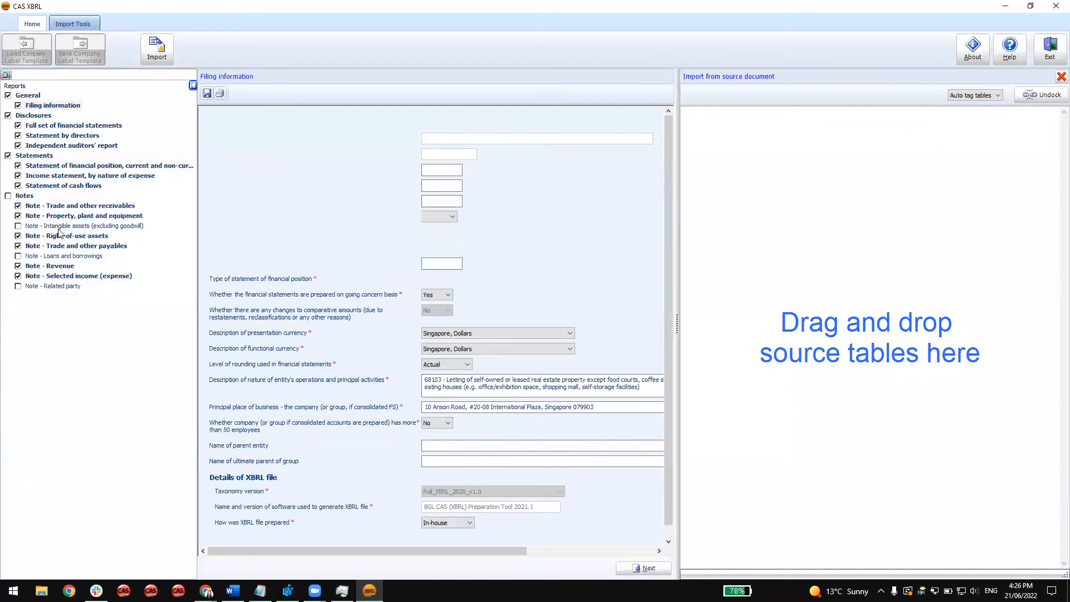
pyautogui.click(77, 167)
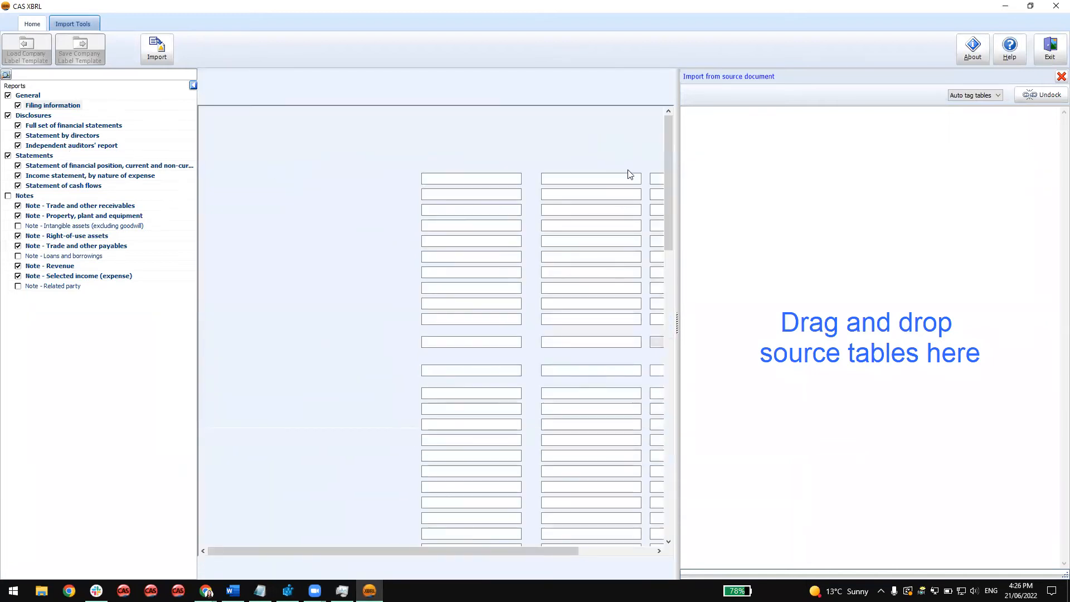
pyautogui.moveTo(482, 549); pyautogui.dragTo(535, 549)
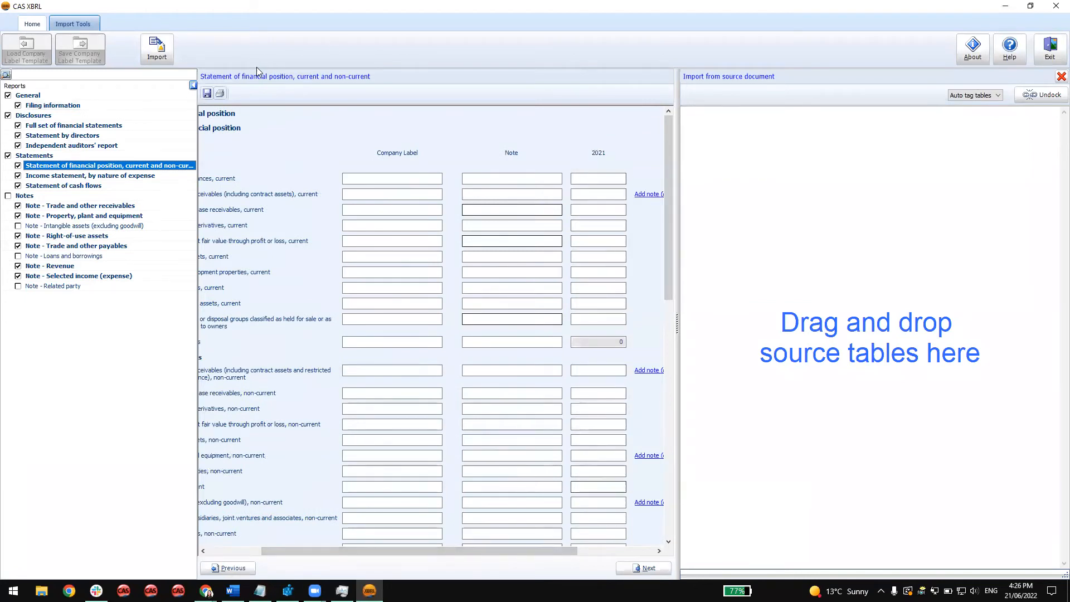
pyautogui.click(1061, 76)
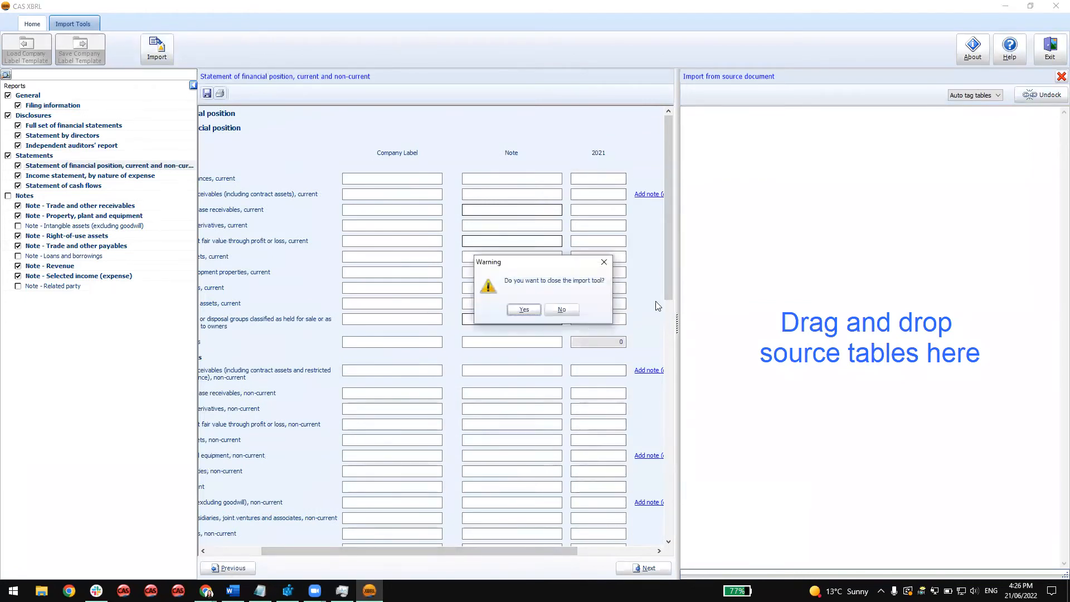
pyautogui.click(541, 308)
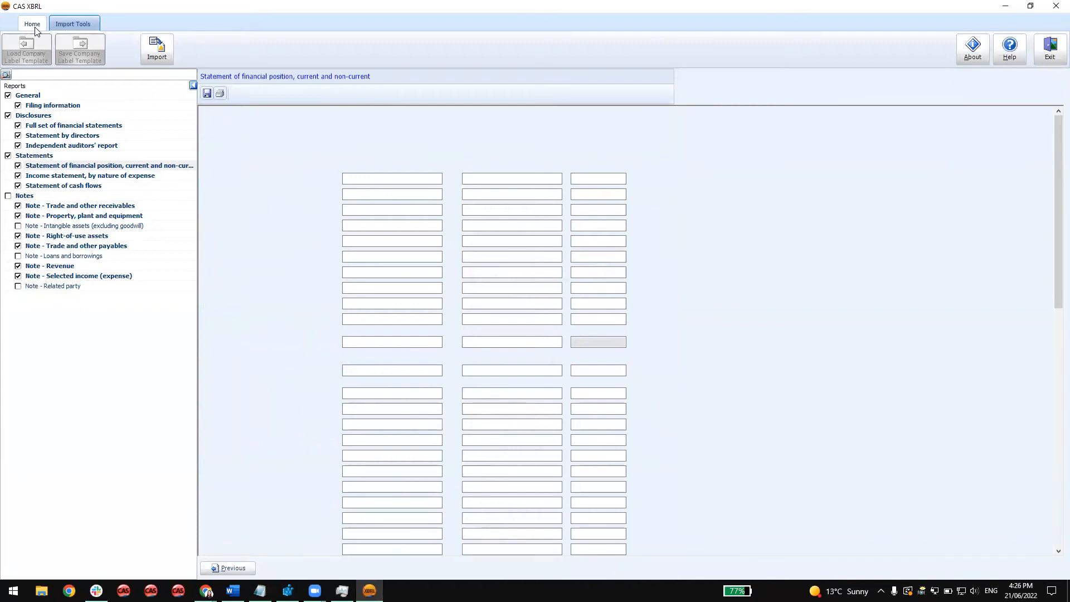
# Set the prior period start date to 02/07/2019 in the filing information and open the statement of financial position.
pyautogui.click(35, 27)
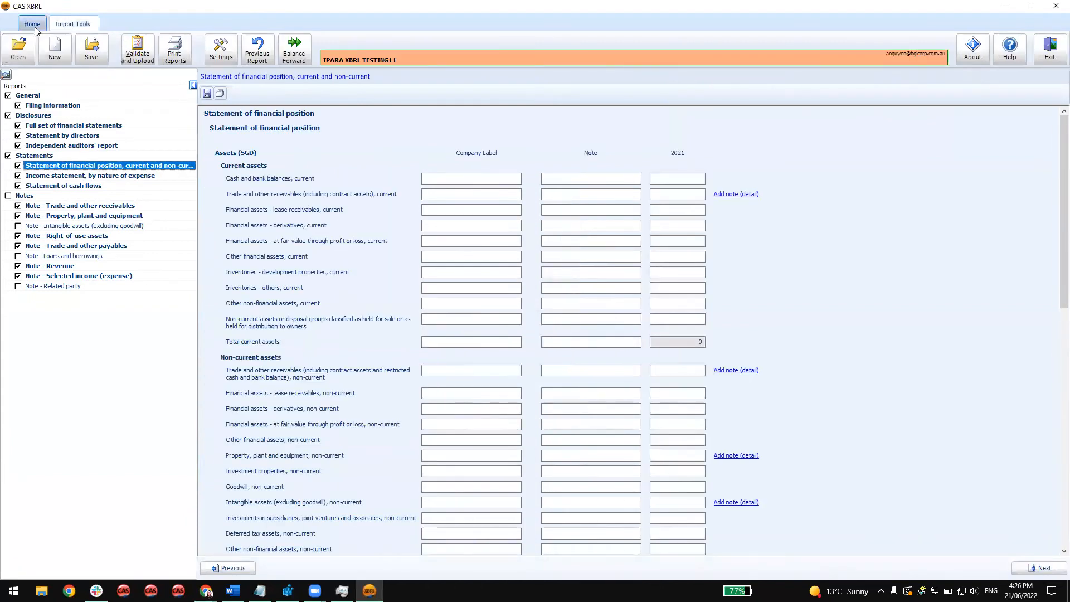
pyautogui.click(49, 51)
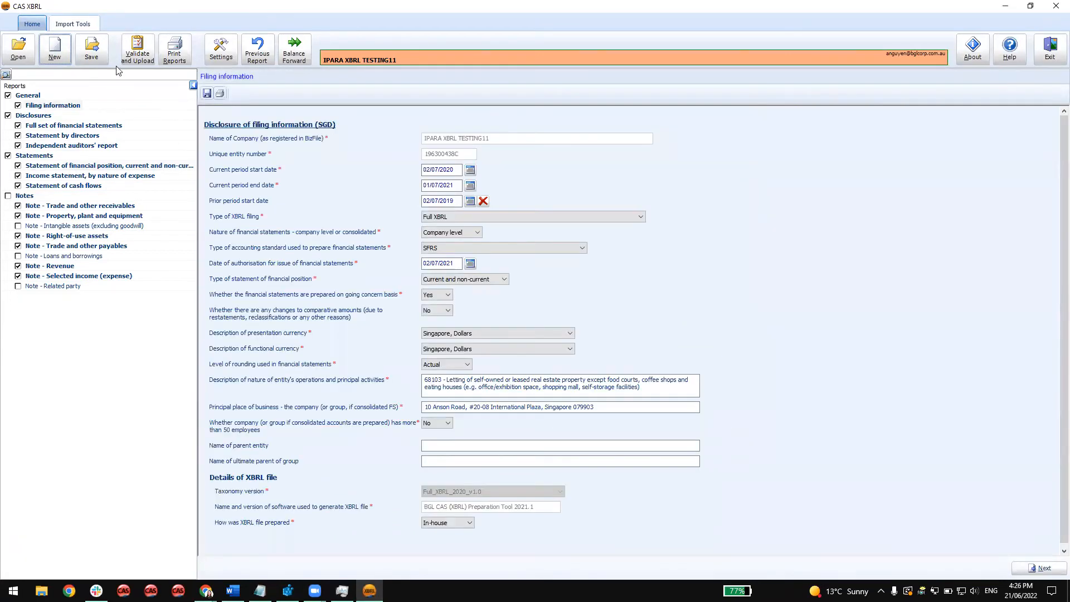
pyautogui.click(73, 167)
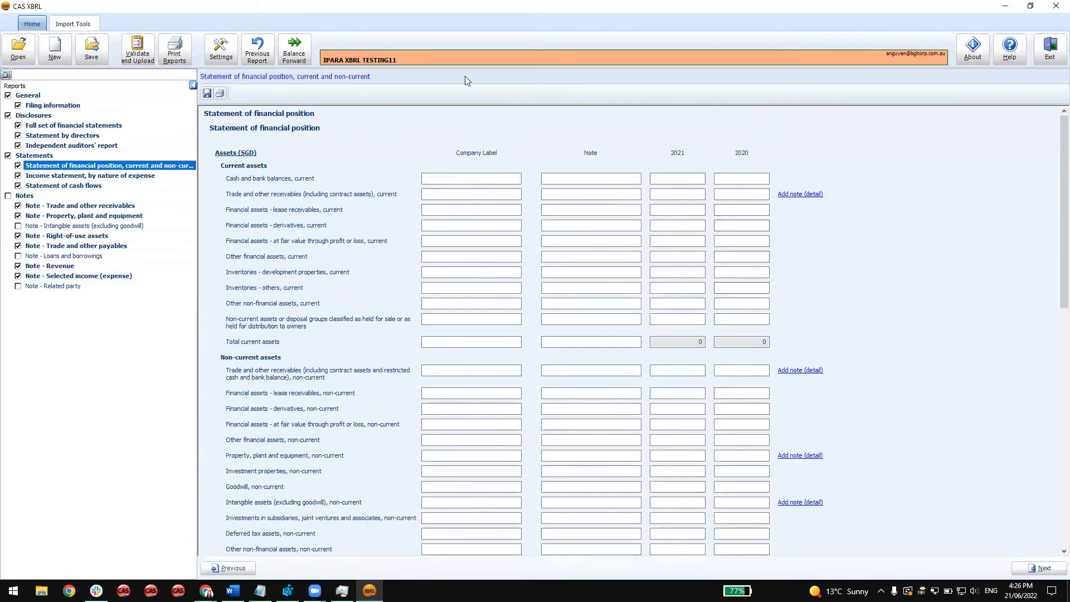
# Open the import tool beside the statement of financial position and paste the copied source table into it.
pyautogui.click(87, 24)
pyautogui.click(157, 49)
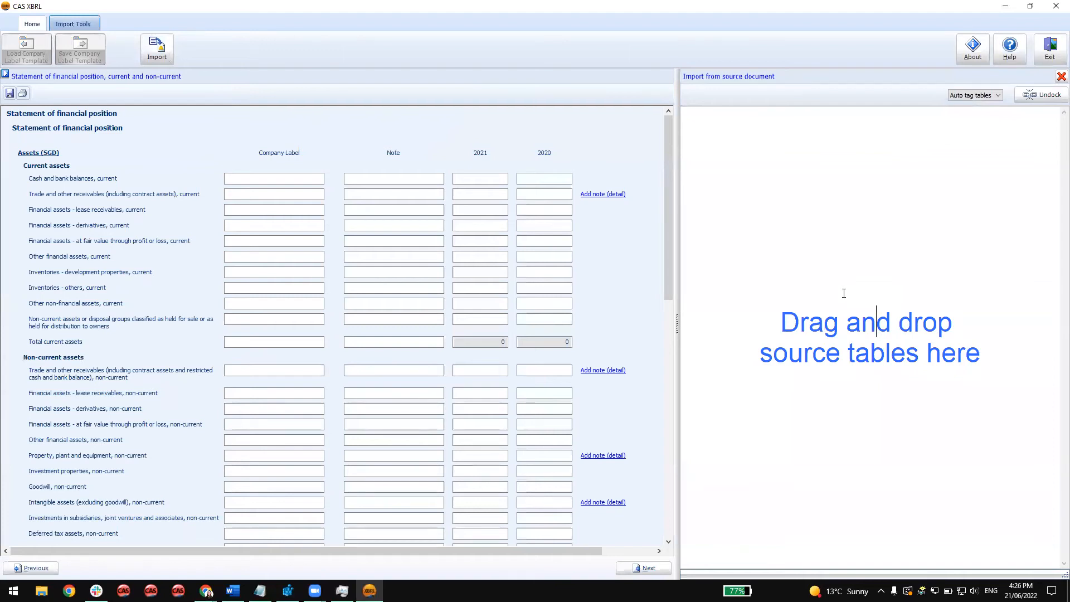
pyautogui.hotkey('ctrl', 'v')
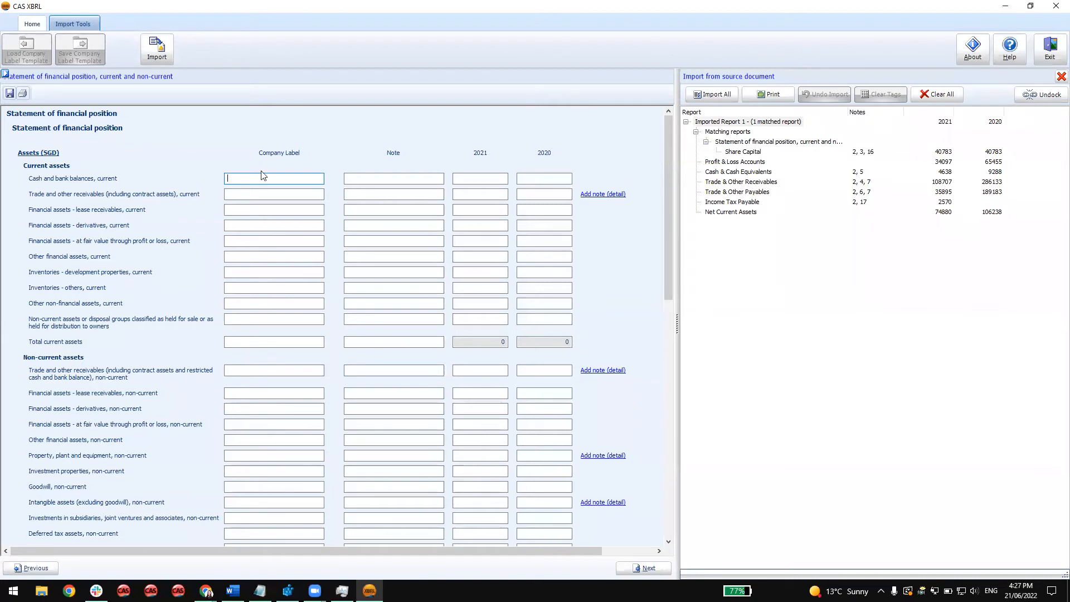
# Check the Share Capital match against the statement and import all matched items, accepting the calculated elements notice.
pyautogui.click(758, 161)
pyautogui.click(756, 152)
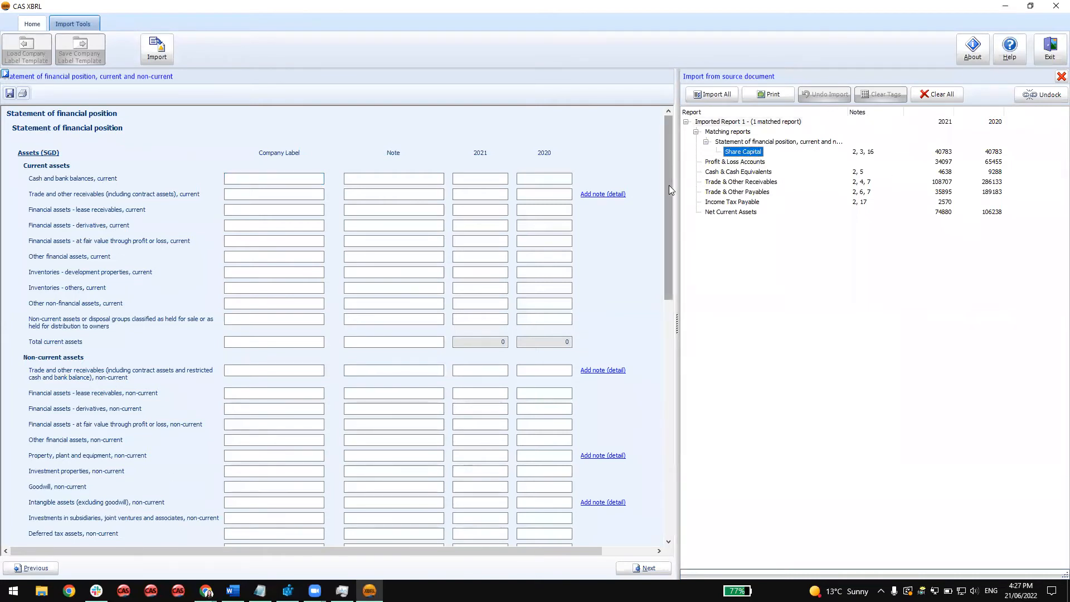
pyautogui.moveTo(668, 184); pyautogui.dragTo(658, 460)
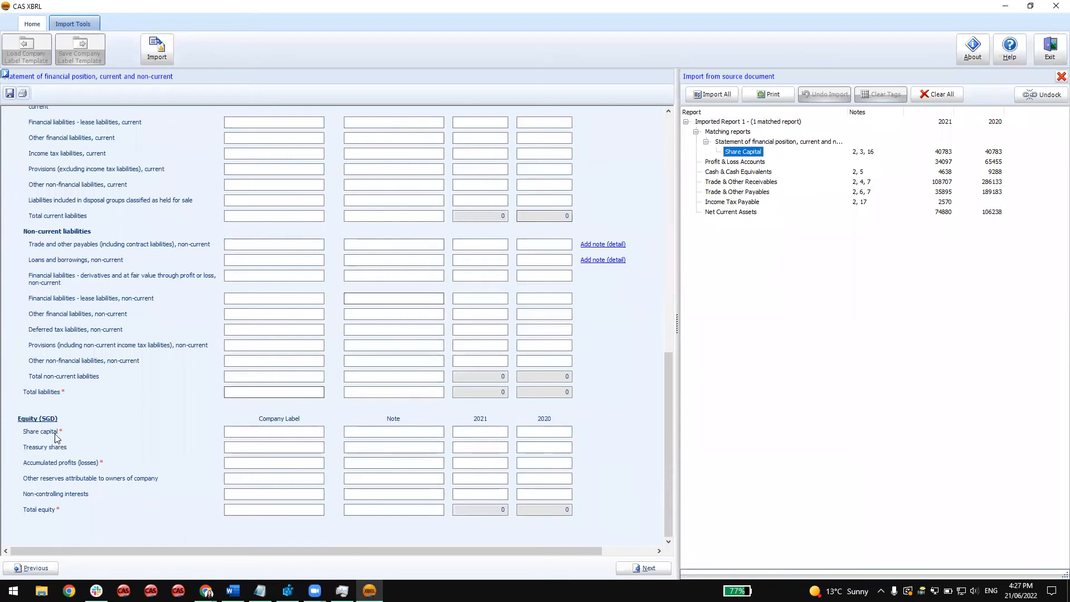
pyautogui.click(767, 144)
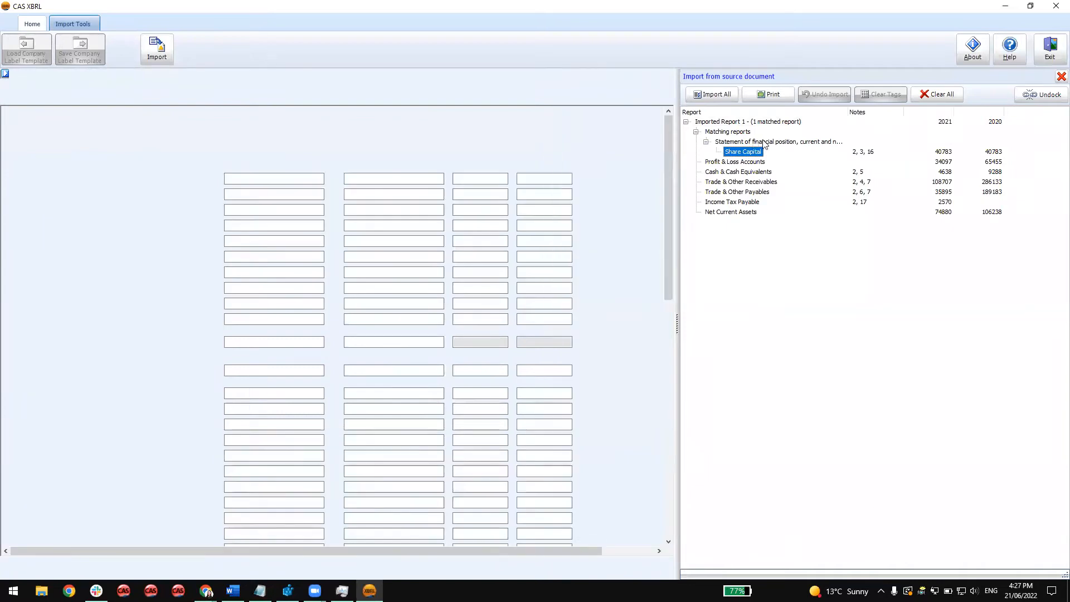
pyautogui.click(739, 152)
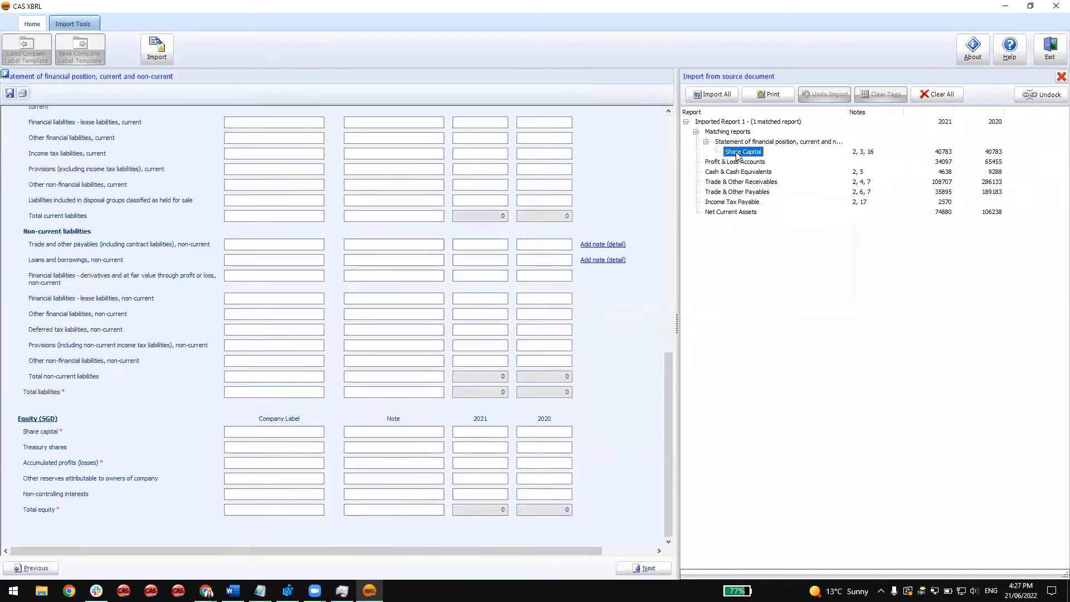
pyautogui.click(715, 95)
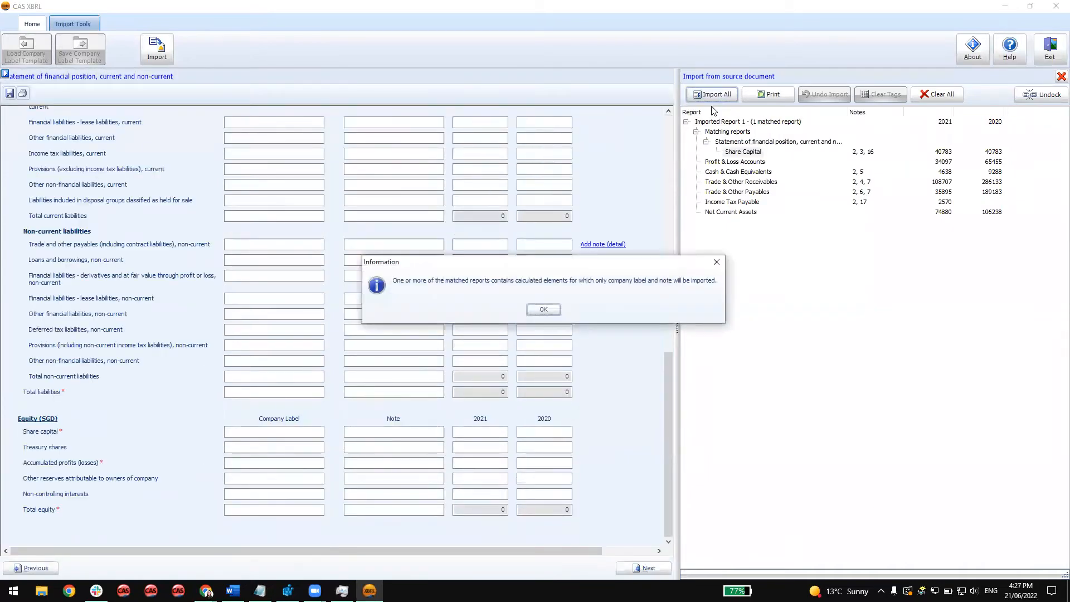
pyautogui.click(549, 310)
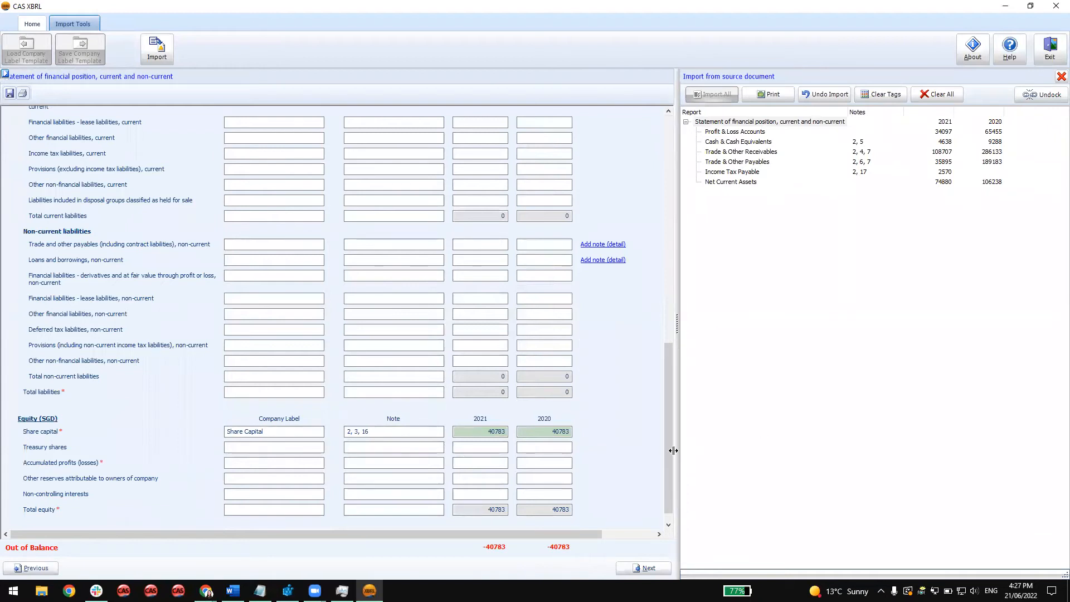
# Map Profit & Loss Accounts to Accumulated profits (losses) and Cash & Cash Equivalents to Cash and bank balances, current.
pyautogui.moveTo(665, 459)
pyautogui.mouseDown()
pyautogui.moveTo(665, 443)
pyautogui.moveTo(669, 474)
pyautogui.mouseUp()
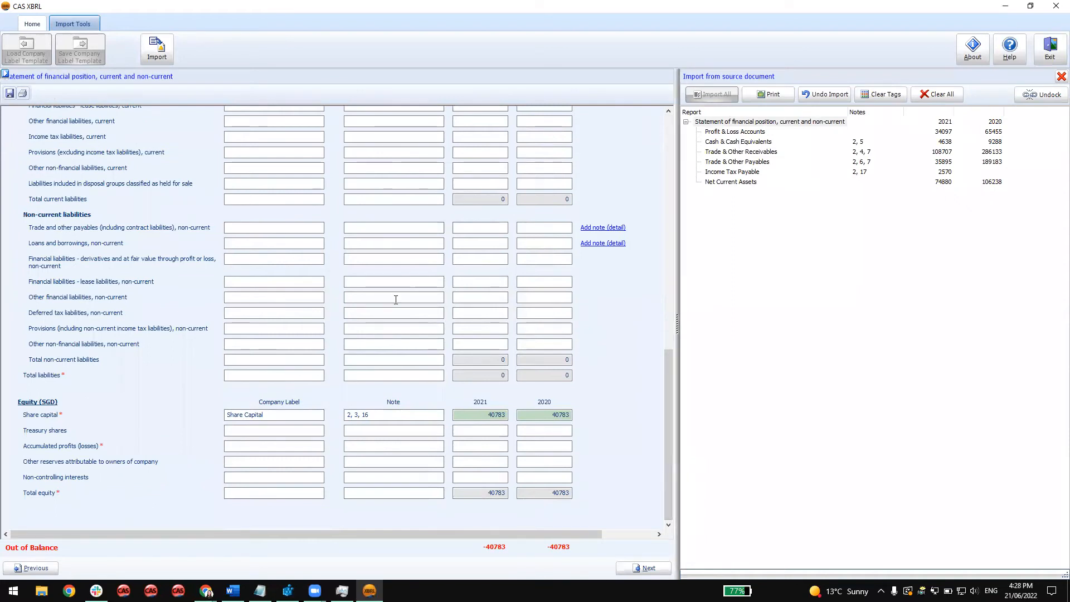
pyautogui.click(730, 133)
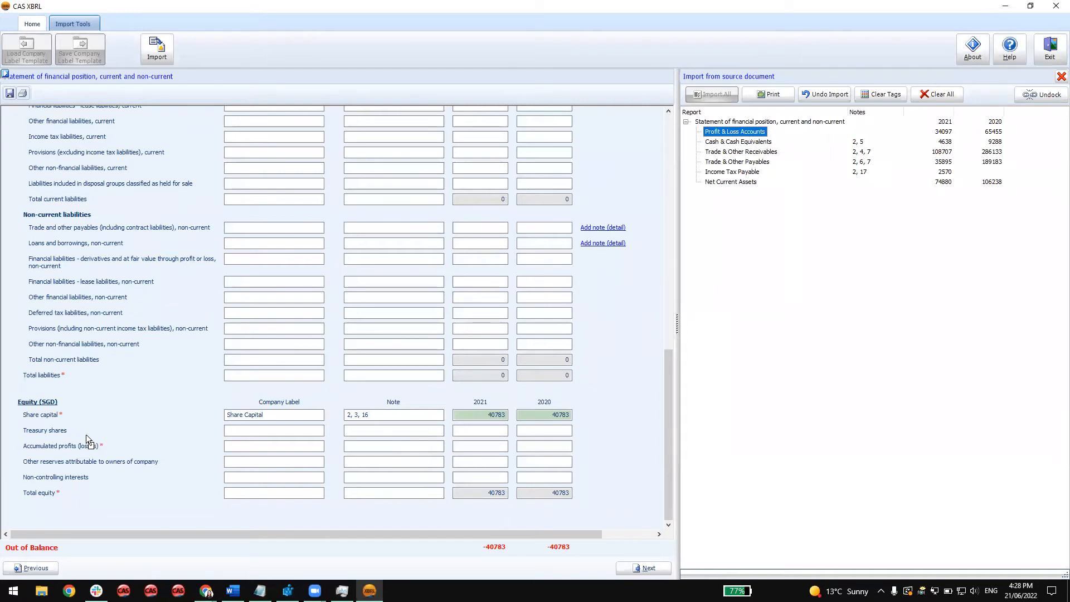
pyautogui.click(56, 451)
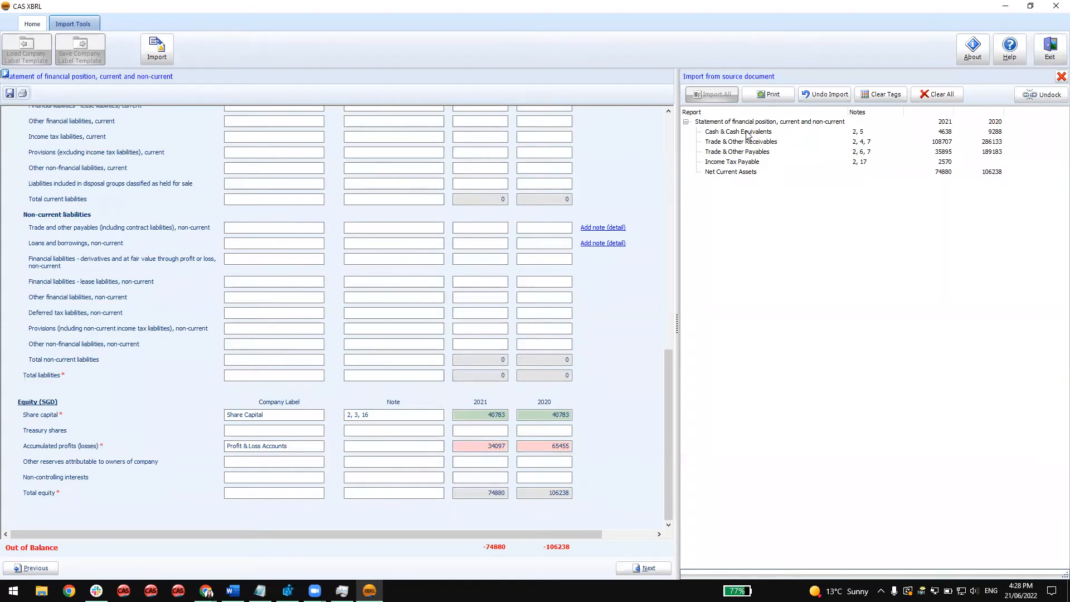
pyautogui.moveTo(671, 365); pyautogui.dragTo(99, 182)
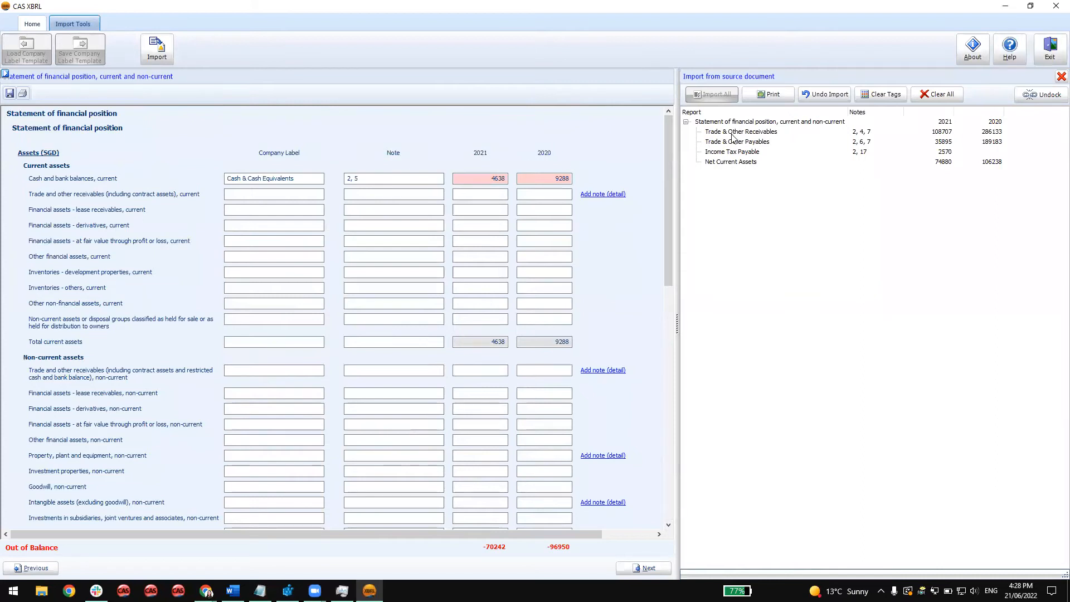
# Map Trade & Other Receivables and Trade & Other Payables to their matching current asset and current liability lines.
pyautogui.moveTo(732, 136); pyautogui.dragTo(117, 200)
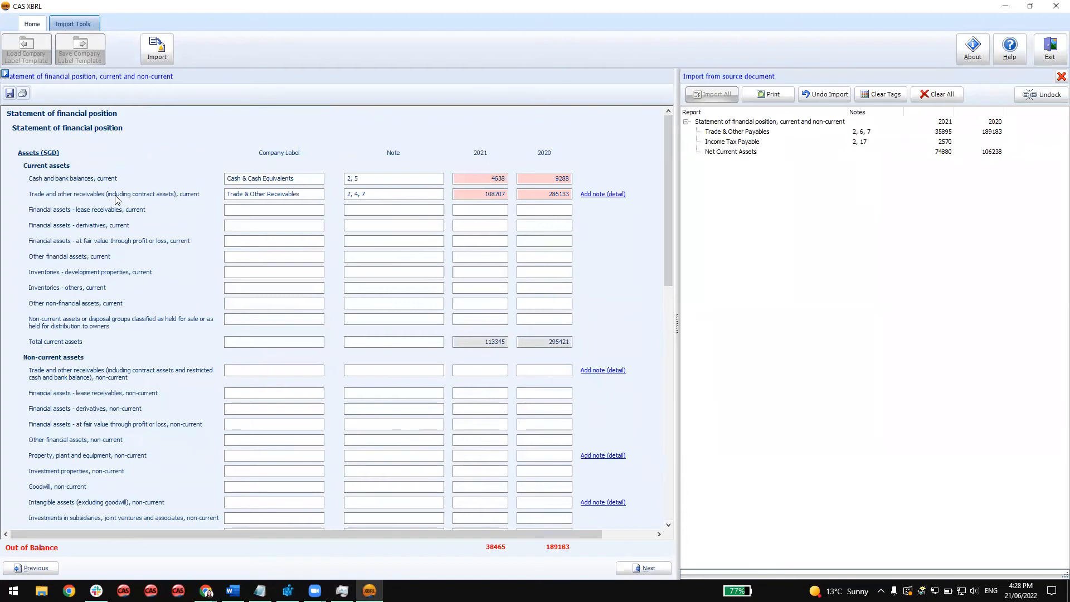
pyautogui.scroll(-1, 646, 259)
pyautogui.scroll(-1, 646, 259)
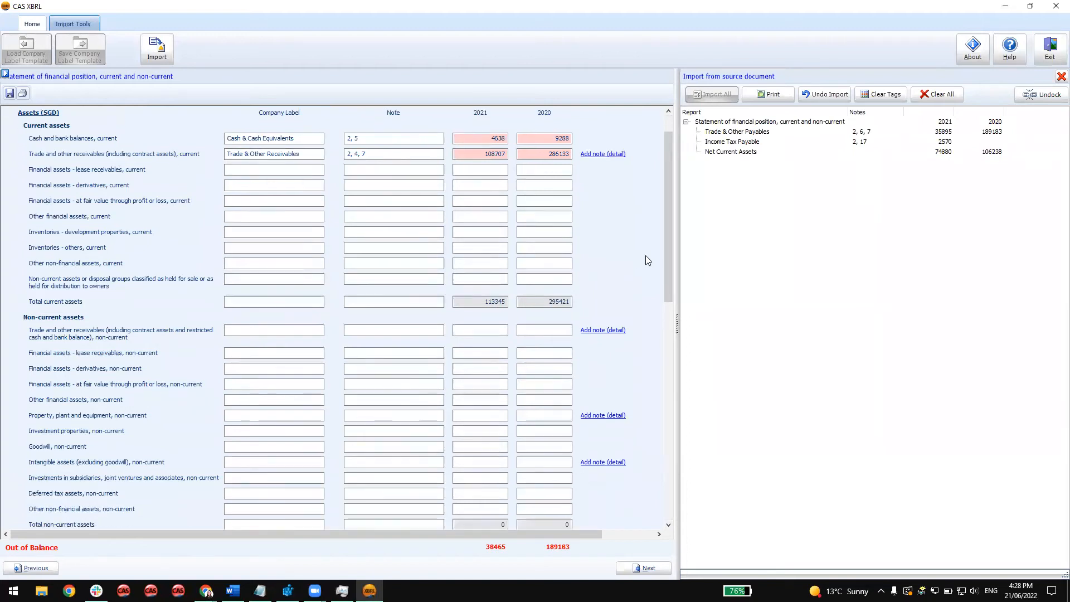
pyautogui.scroll(-9, 607, 240)
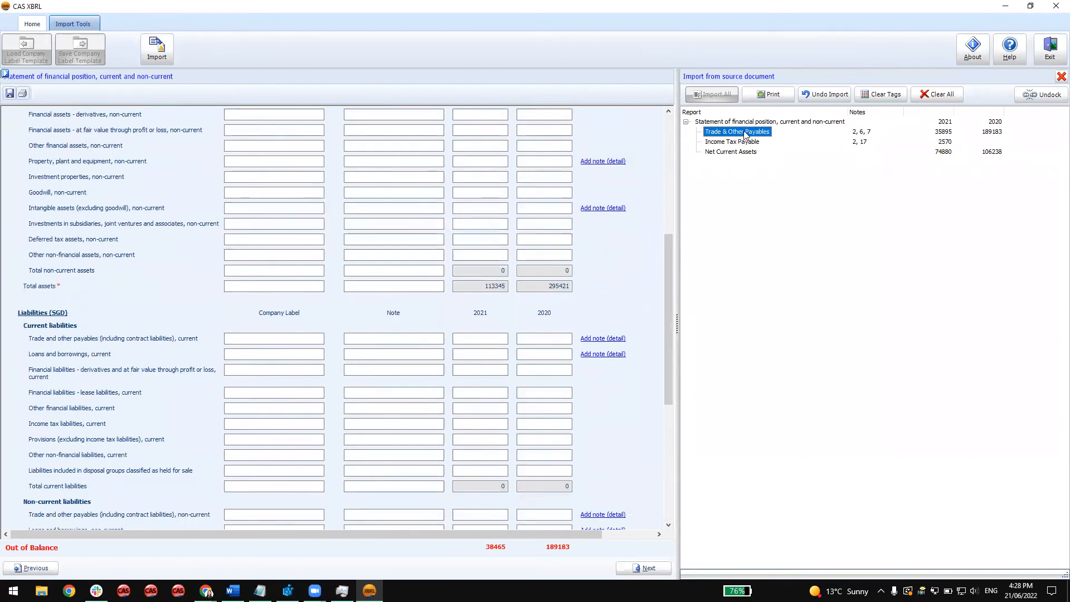
pyautogui.click(101, 343)
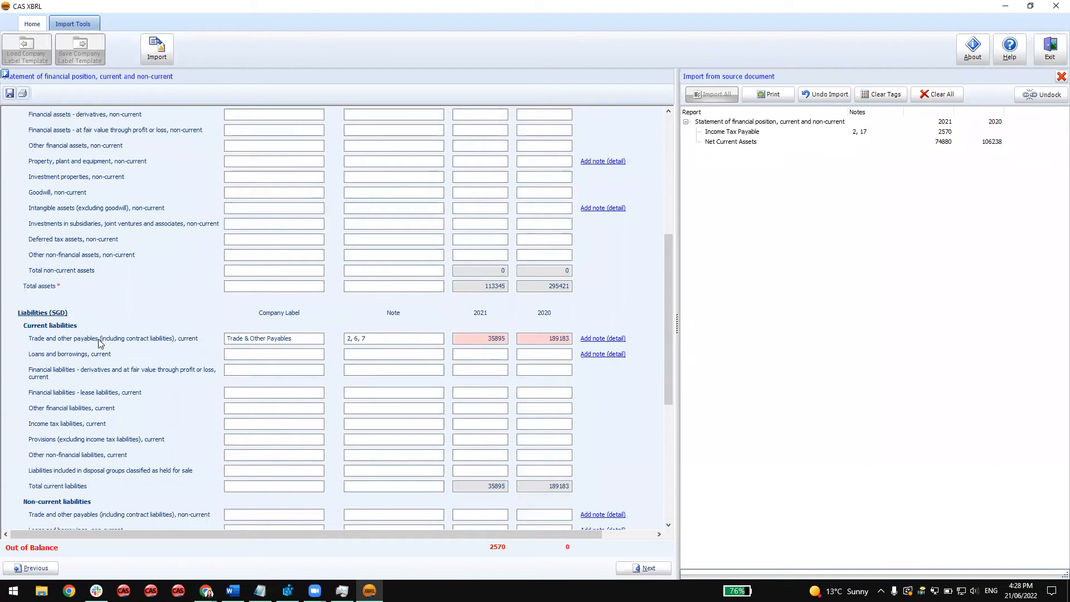
# Map the imported Income Tax Payable item to Income tax liabilities, current.
pyautogui.scroll(-4, 99, 344)
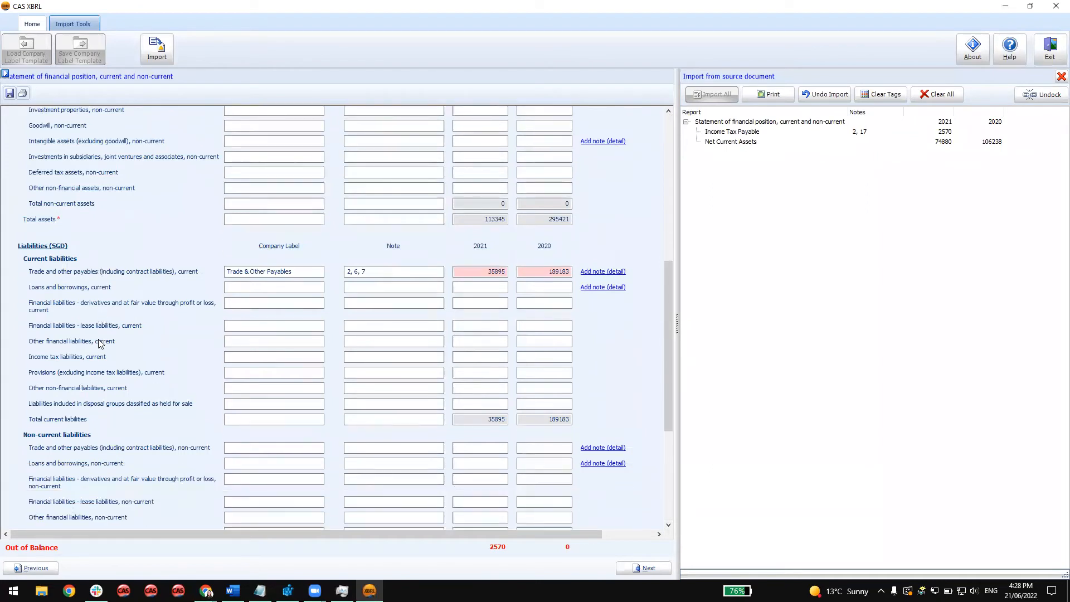
pyautogui.scroll(-1, 100, 343)
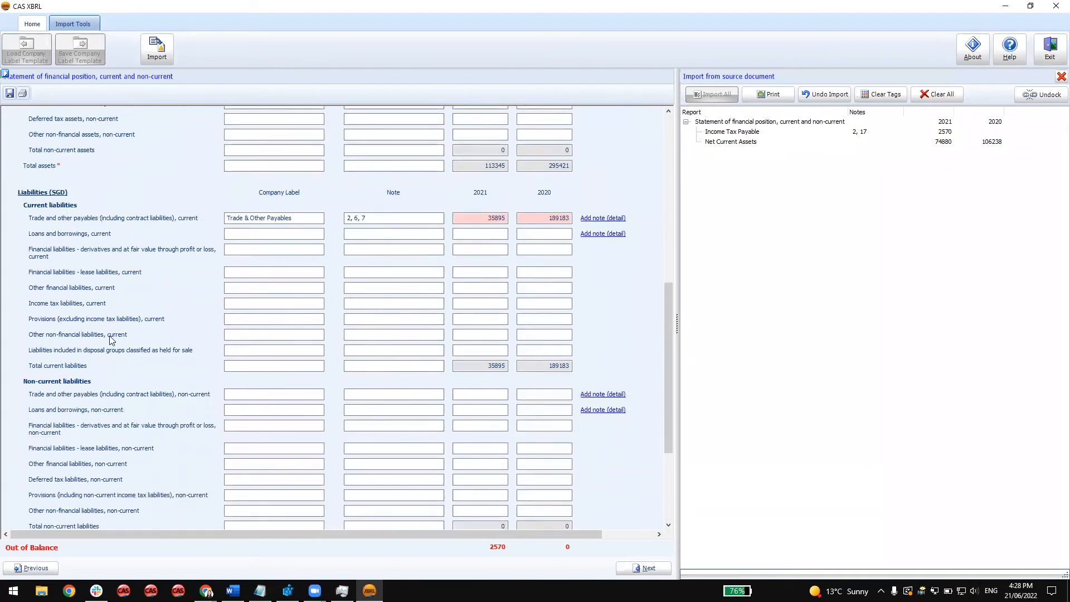
pyautogui.click(740, 134)
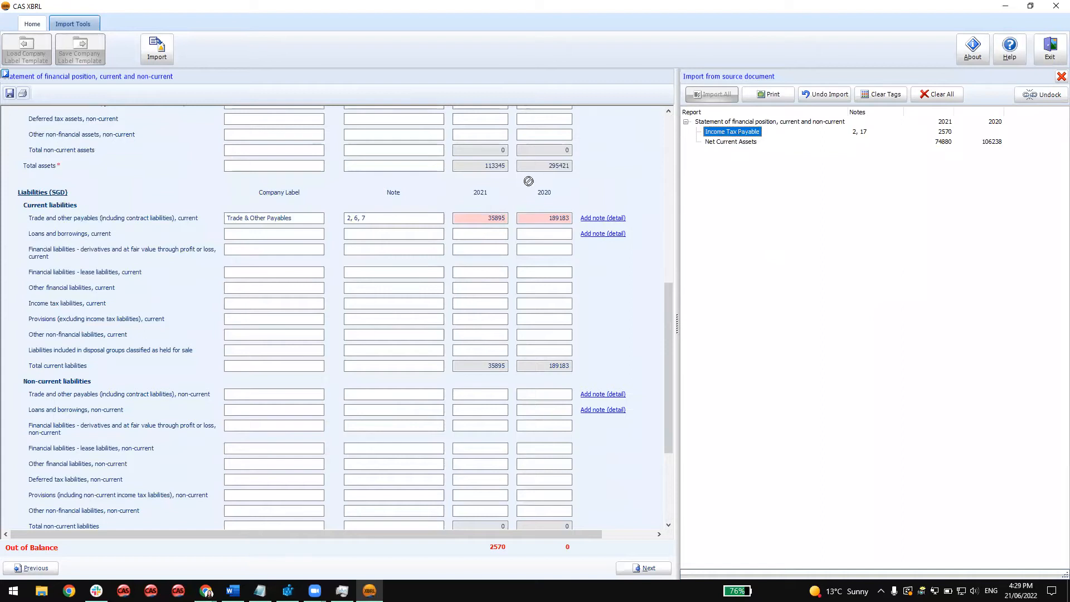
pyautogui.click(82, 308)
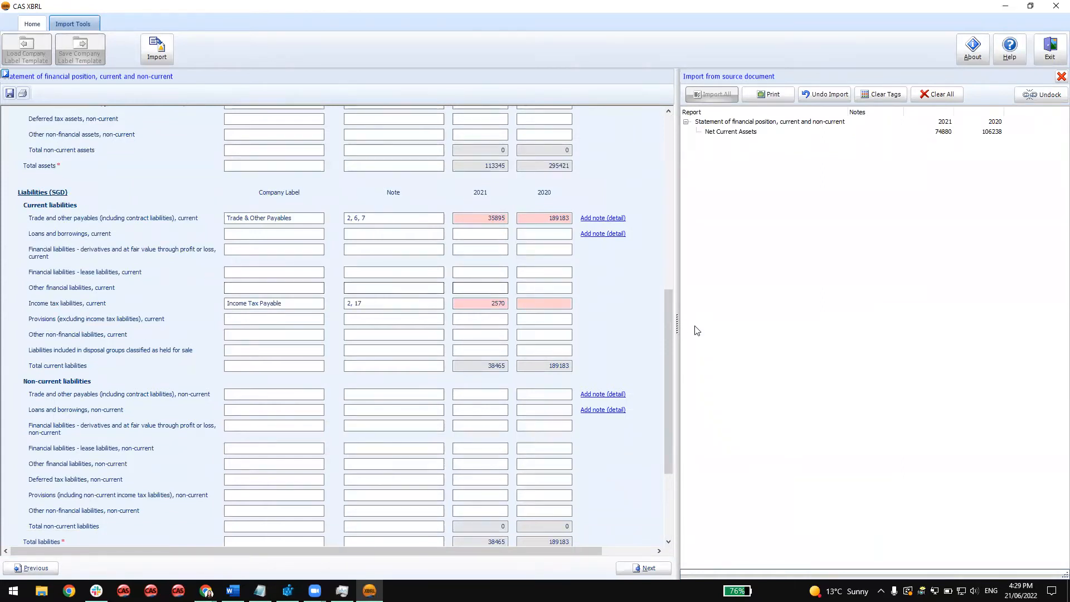
# Review the assets, liabilities and equity totals in the statement against the remaining Net Current Assets item.
pyautogui.moveTo(665, 318); pyautogui.dragTo(665, 379)
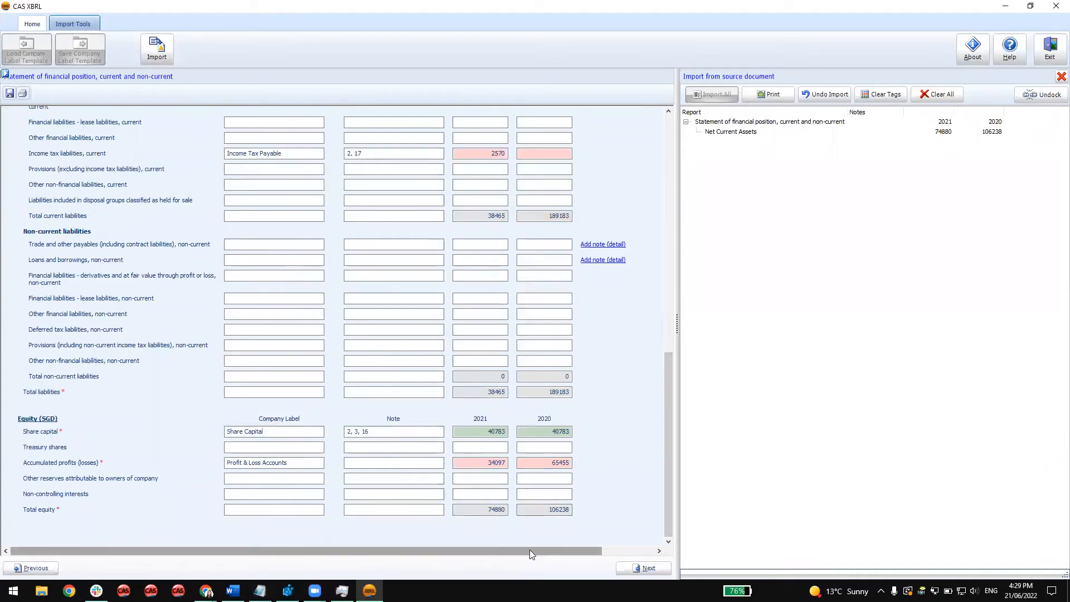
pyautogui.scroll(3, 628, 477)
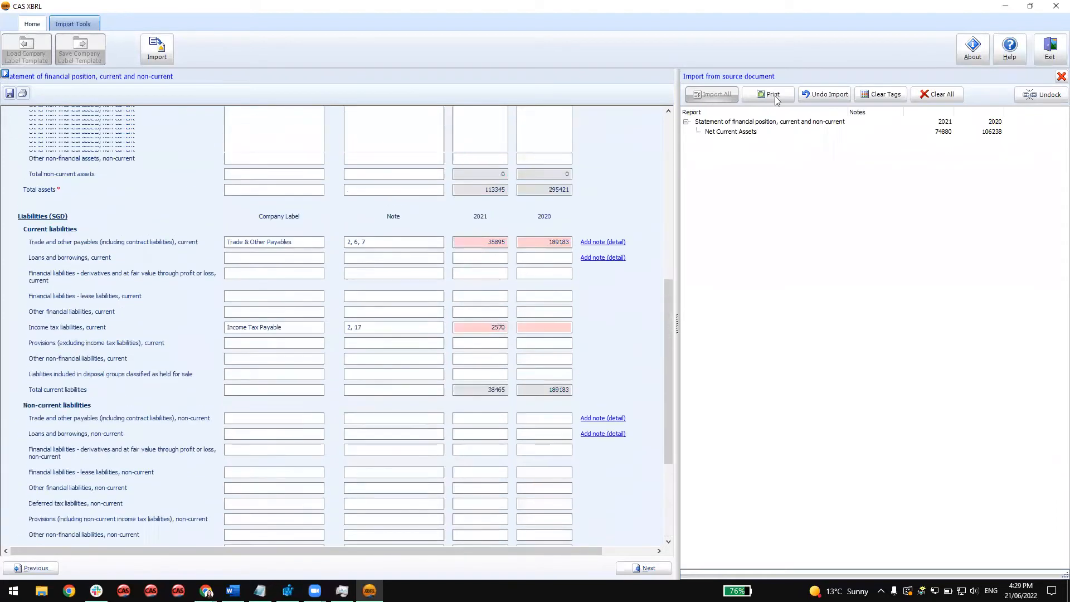
pyautogui.click(733, 135)
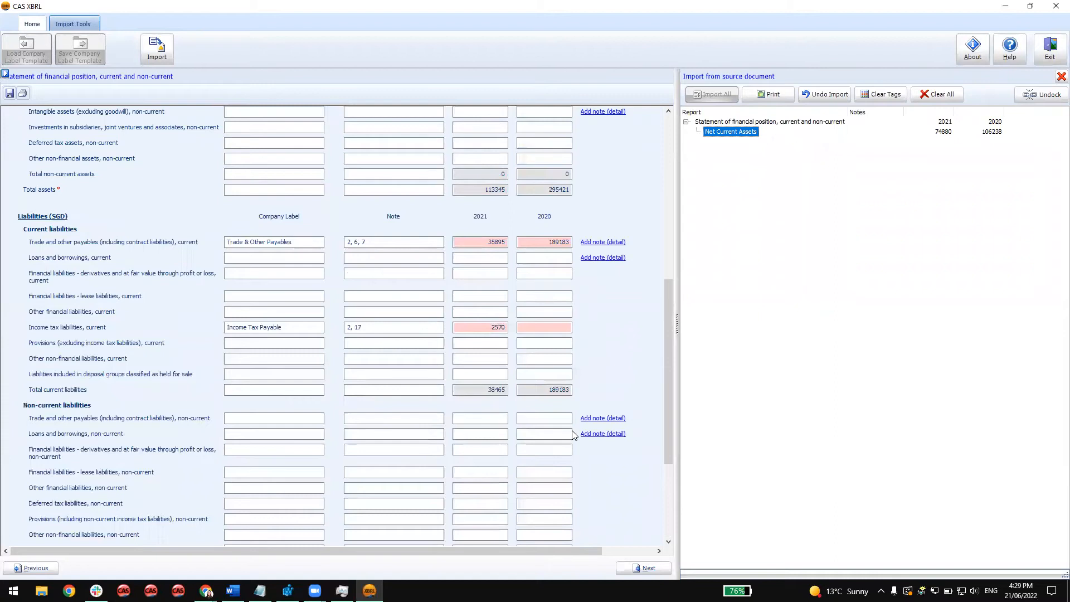
pyautogui.scroll(3, 572, 430)
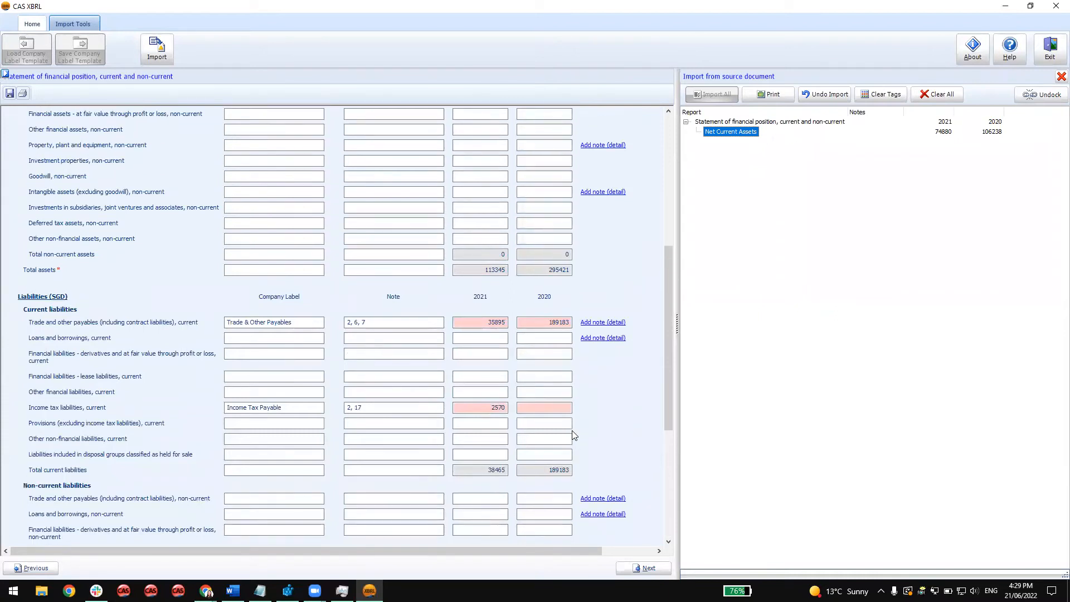
pyautogui.scroll(-7, 571, 430)
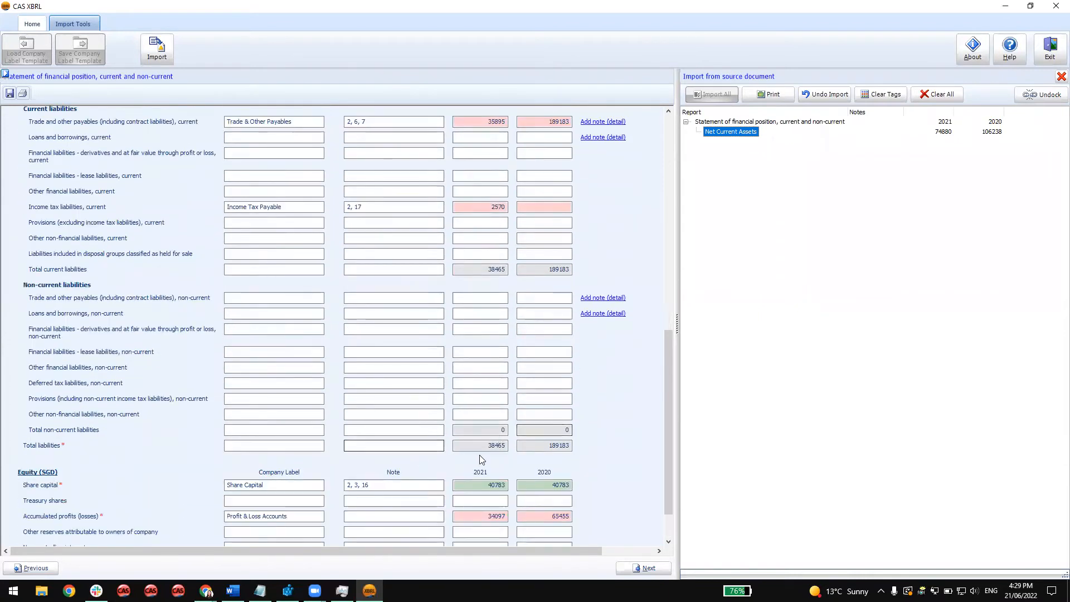
pyautogui.scroll(4, 653, 298)
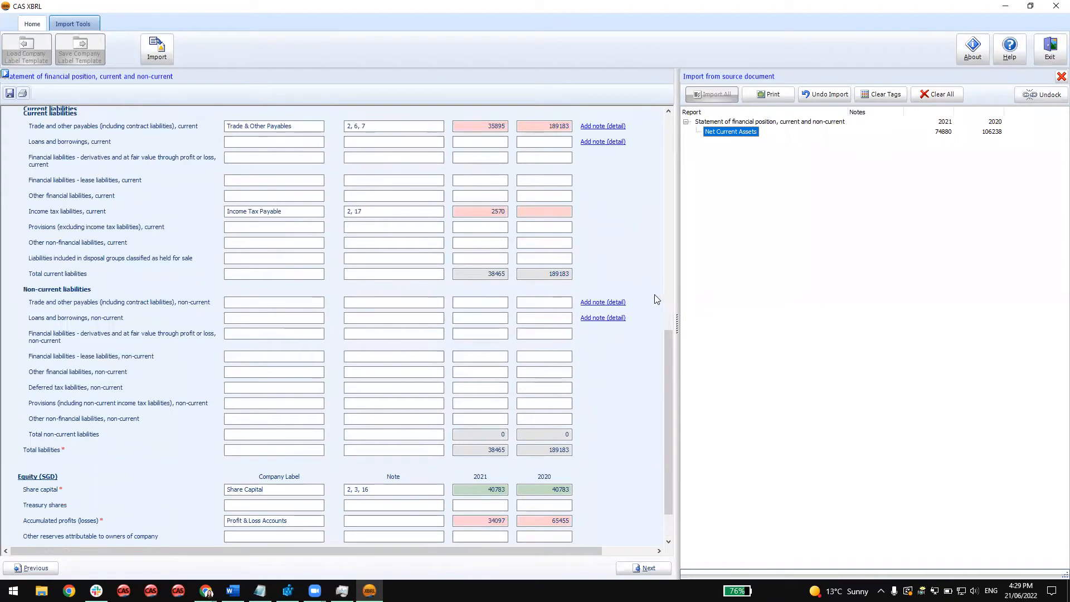
pyautogui.scroll(-6, 648, 310)
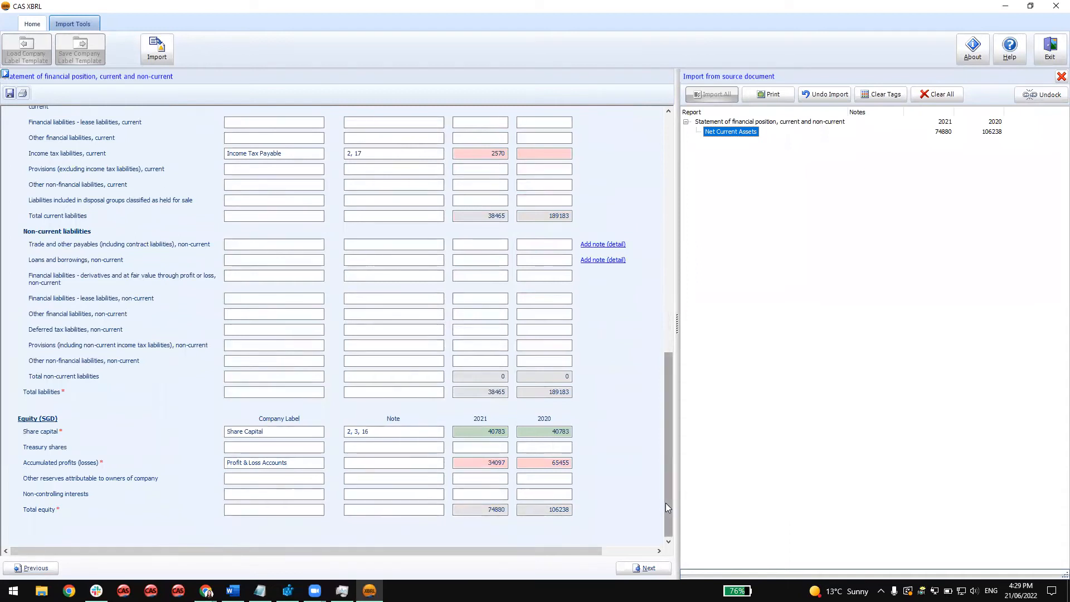
pyautogui.moveTo(666, 503); pyautogui.dragTo(669, 248)
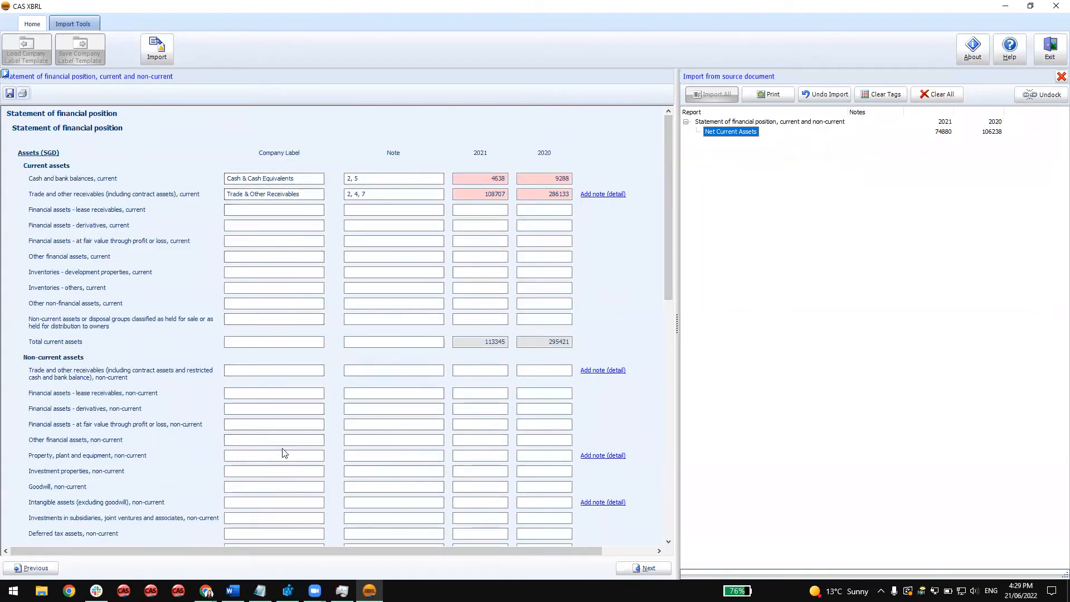
pyautogui.scroll(-3, 283, 449)
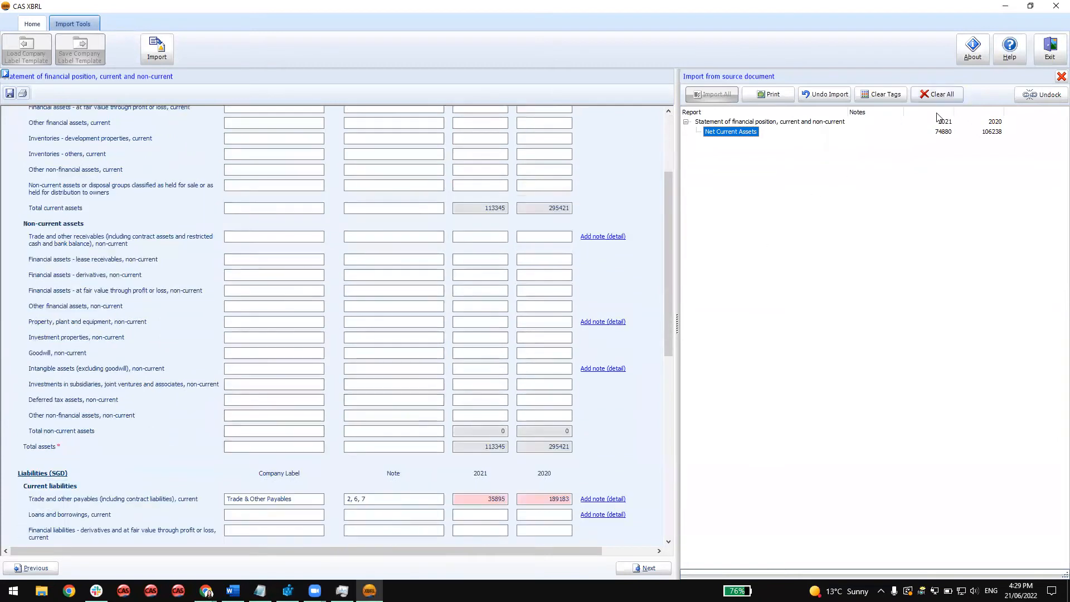
# Close the import tool and save the company label template as Accountant 2.
pyautogui.click(1055, 77)
pyautogui.click(528, 308)
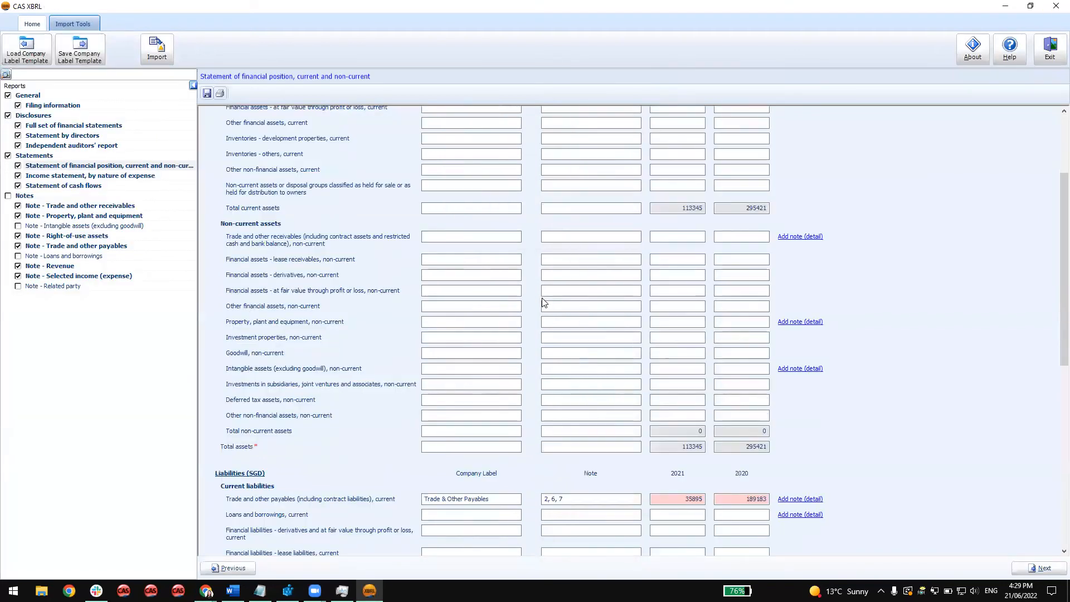
pyautogui.click(81, 58)
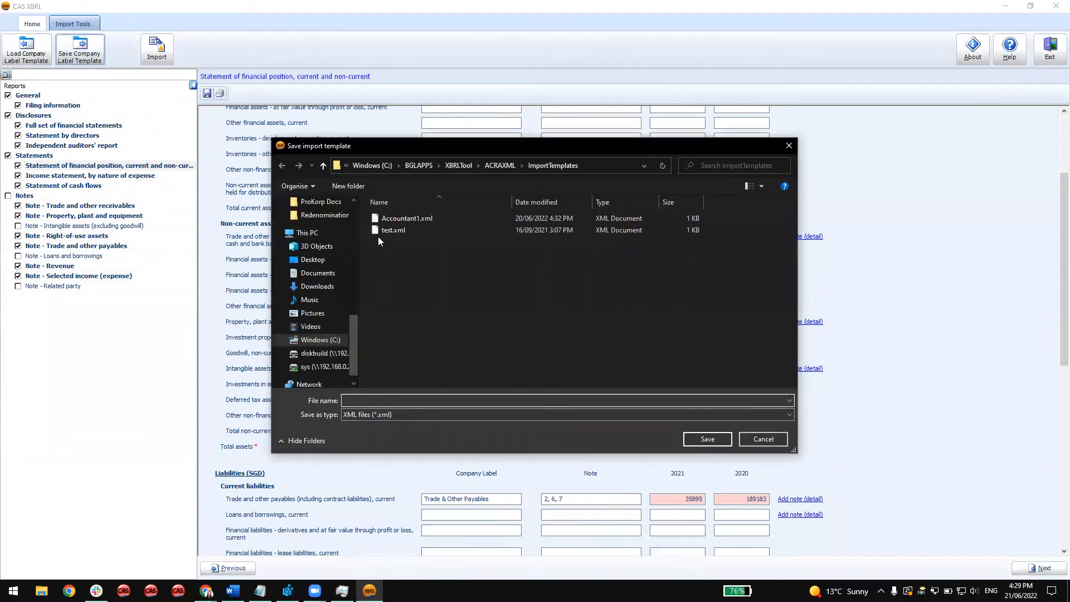
pyautogui.write('Accountant 2')
pyautogui.click(707, 439)
# Start a new blank report for the company in place of the current one.
pyautogui.scroll(2, 833, 436)
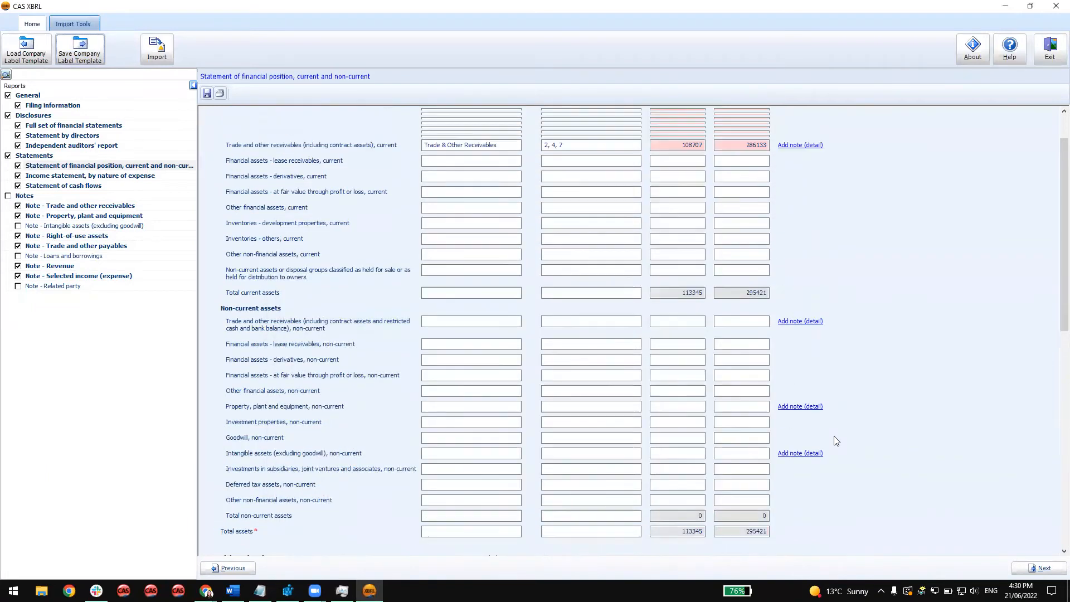
pyautogui.scroll(2, 836, 440)
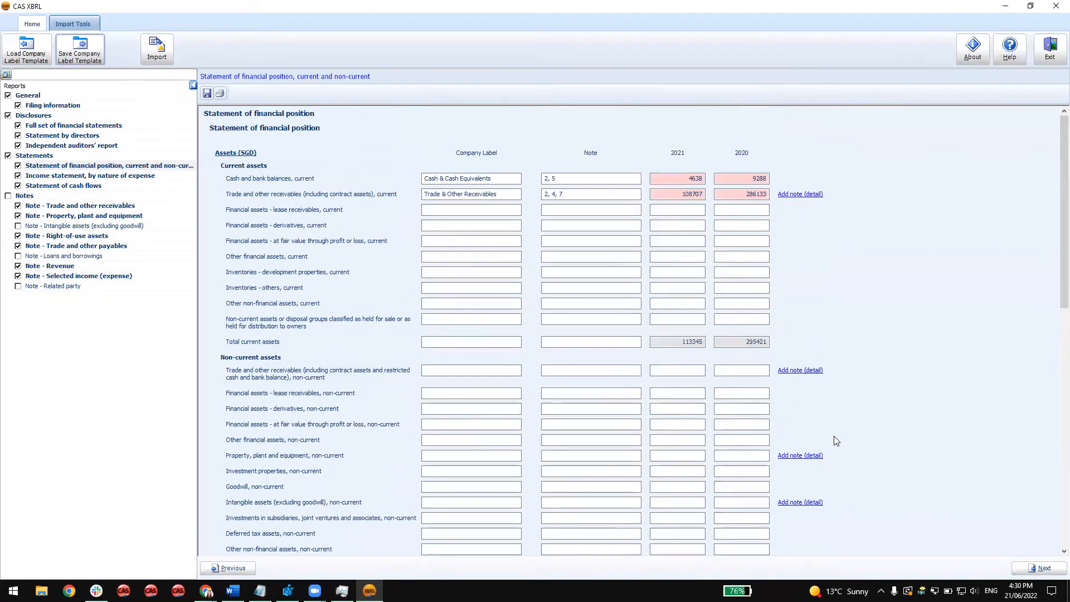
pyautogui.click(34, 24)
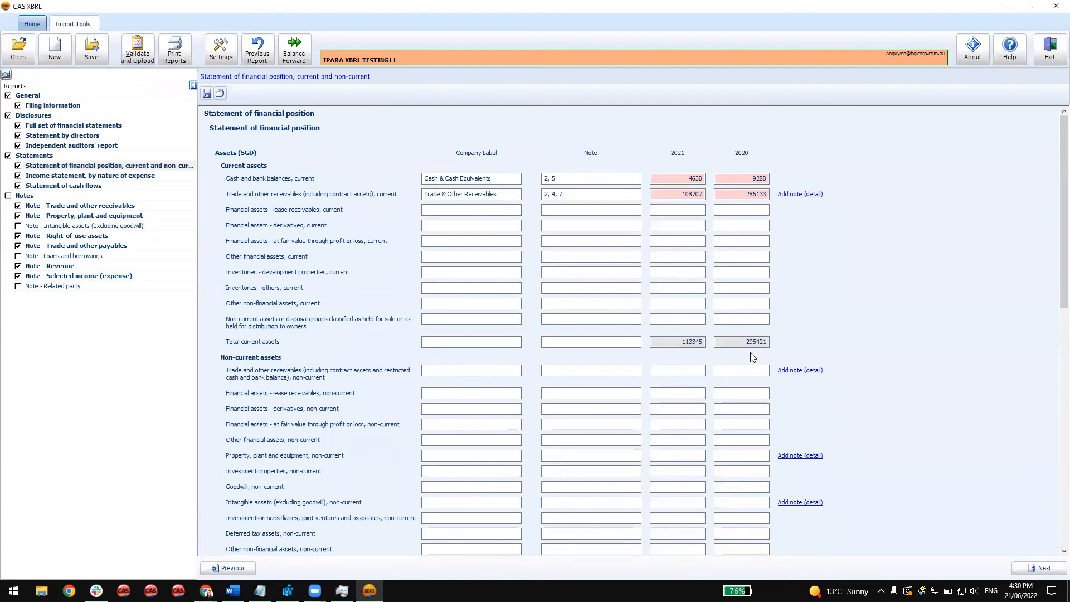
pyautogui.click(55, 49)
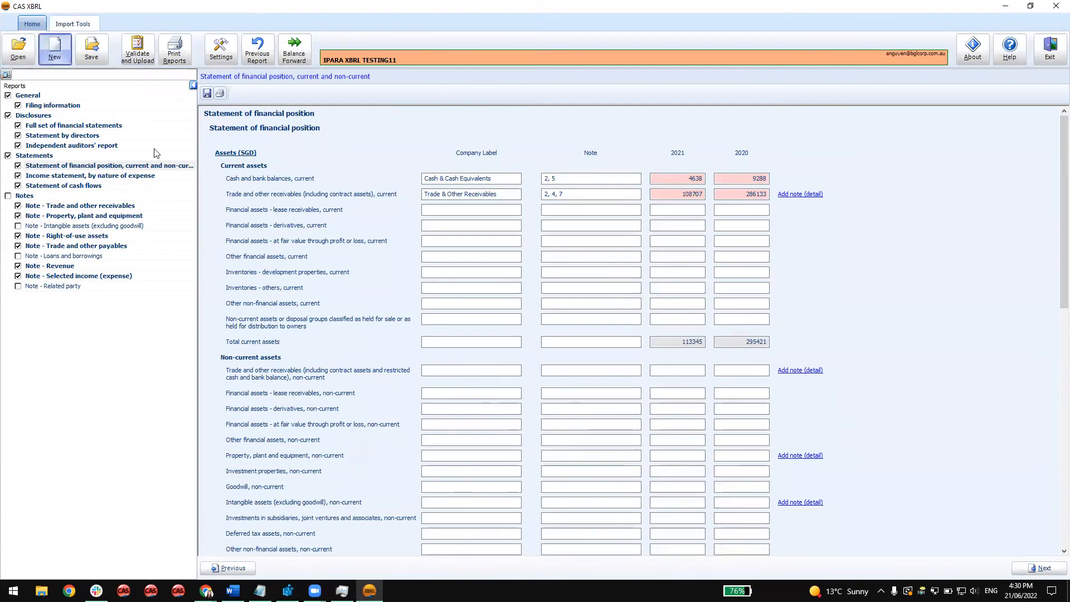
pyautogui.click(522, 310)
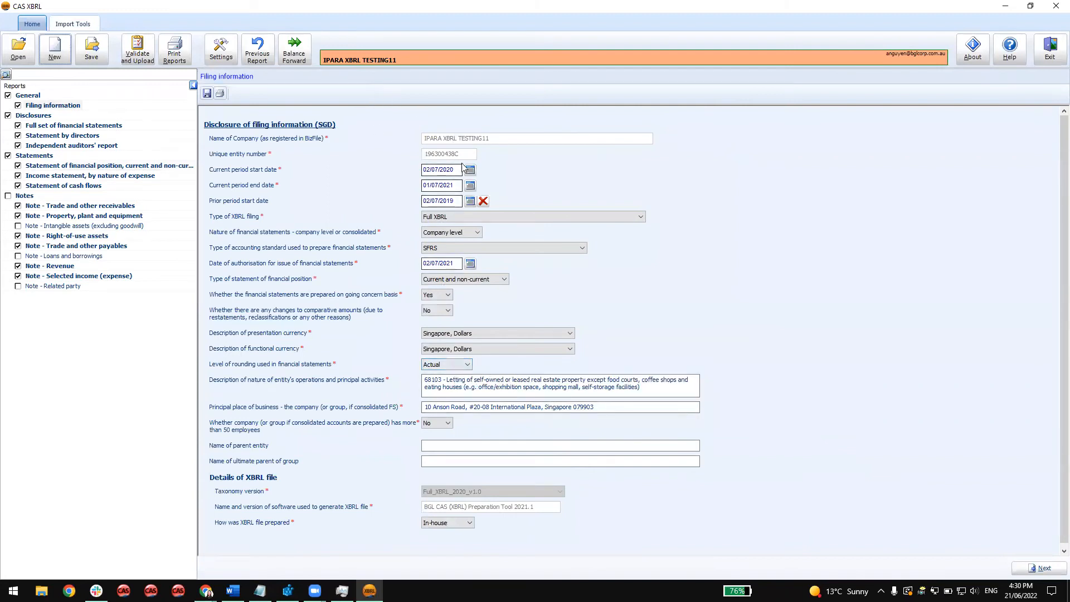
# Load the Accountant1.xml company label template, replacing existing labels, and check the labels in the statement of financial position.
pyautogui.click(66, 25)
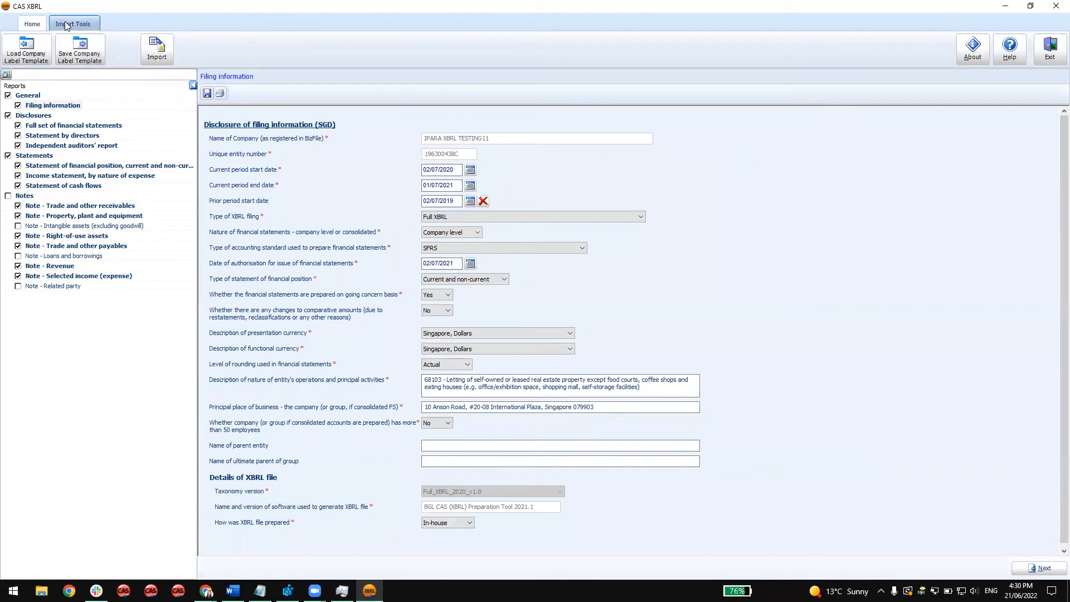
pyautogui.click(26, 63)
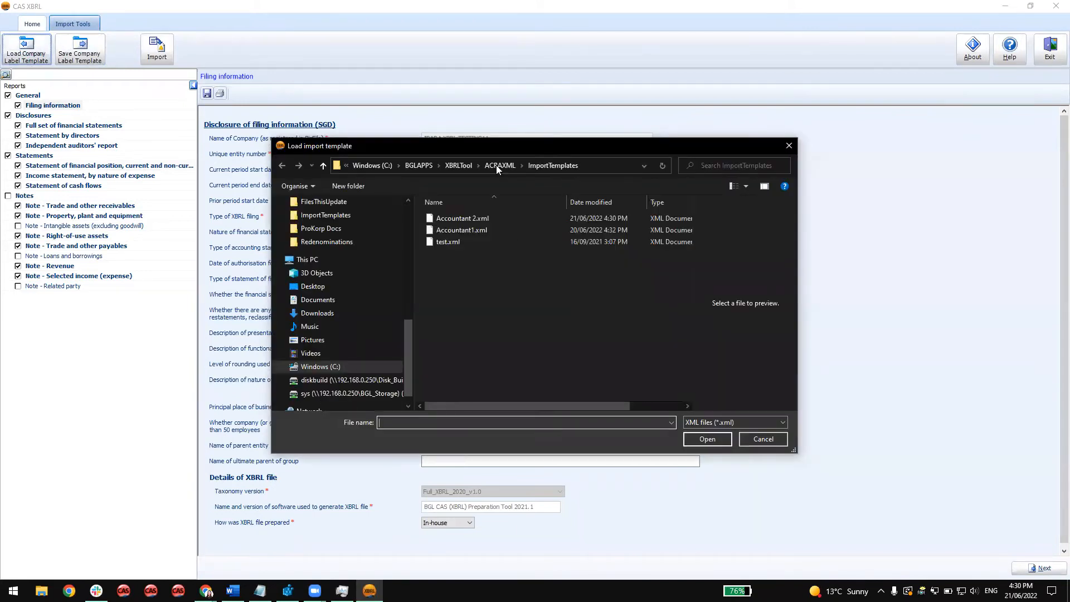
pyautogui.doubleClick(480, 231)
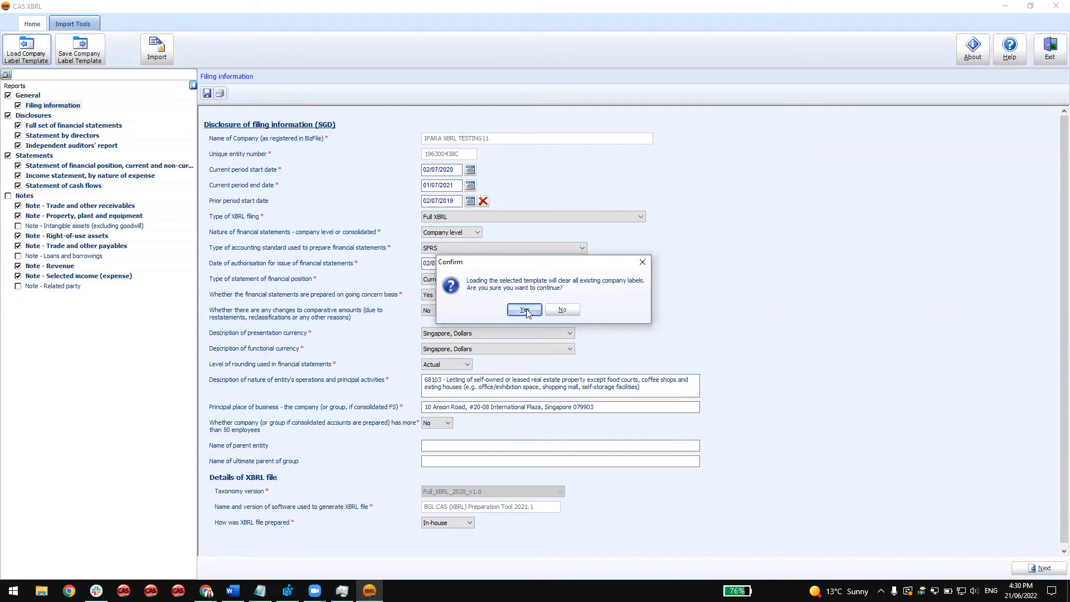
pyautogui.click(524, 310)
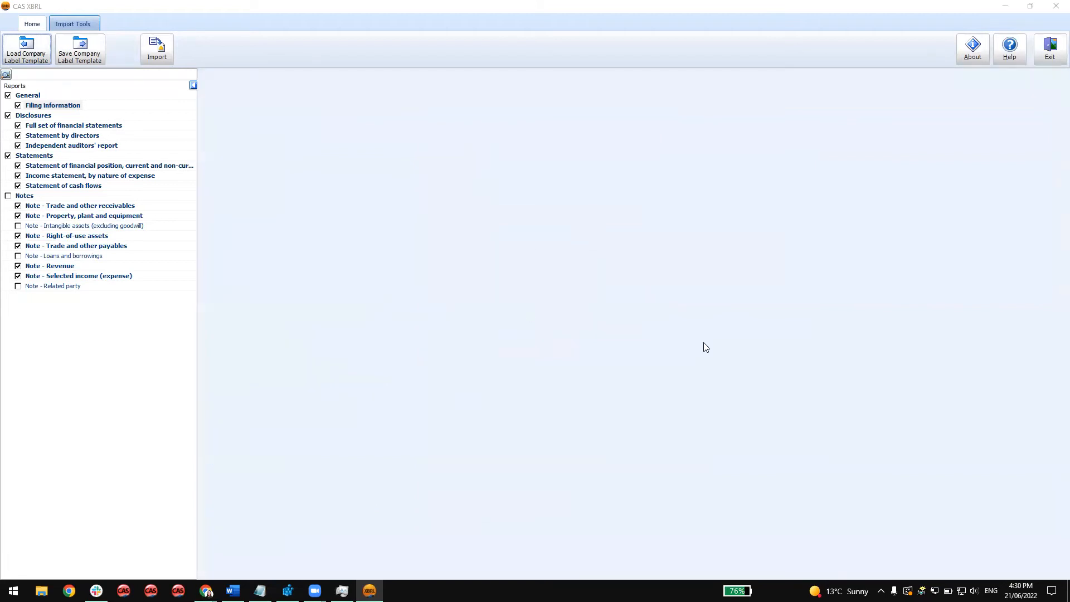
pyautogui.click(92, 168)
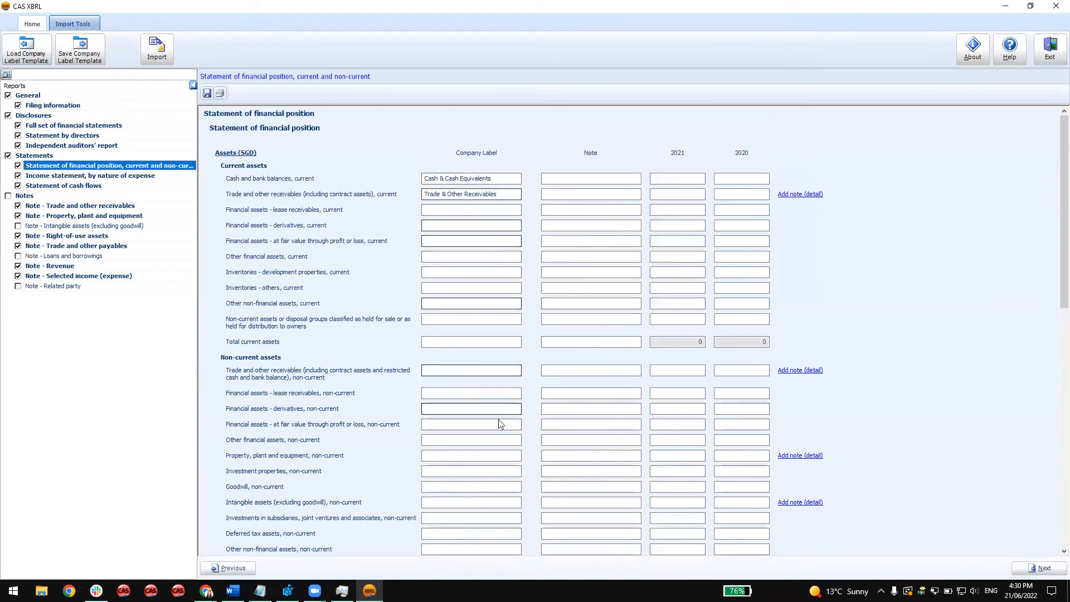
pyautogui.scroll(-5, 507, 463)
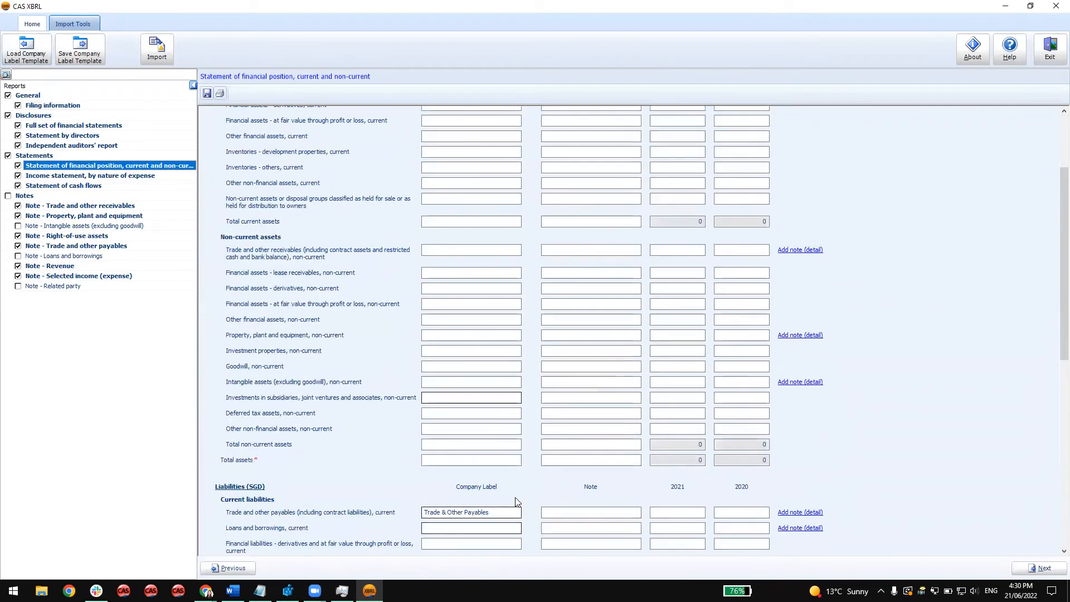
pyautogui.scroll(5, 515, 501)
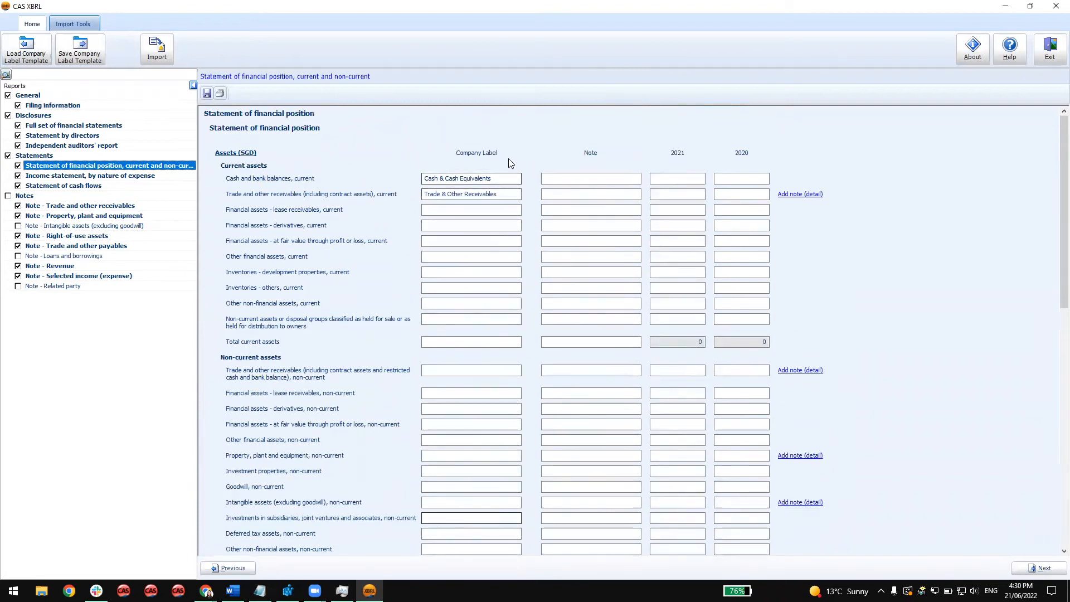
# Open the import tool and paste in the copied statement of financial position table for automatic tagging.
pyautogui.click(157, 49)
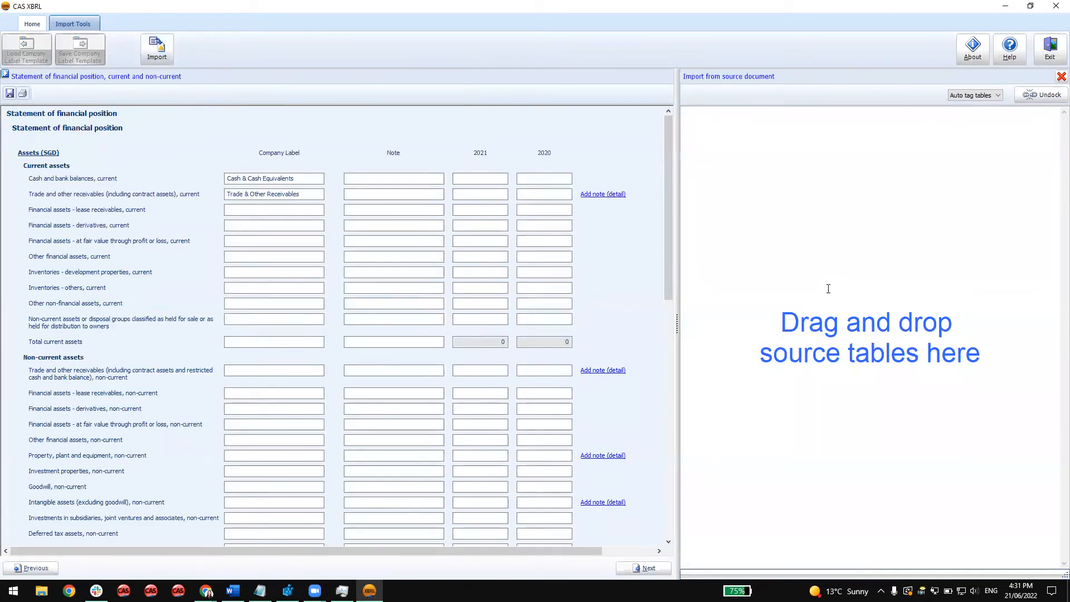
pyautogui.write('NOTES\t2021\t2020 \t\tUSD\tUSD \t\t\t Share Capital\t2, 3, 16\t40,783\t40,783 \t\t\t Profit & Loss Accounts\t\t34,097\t65,455 \t\t\t \t\t74,880\t106,238 \t\t\t Represented By:\t\t\t \t\t\t Current Assets\t\t\t Cash & Cash Equivalents\t2, 5\t4,638\t9,288 Trade & Other Receivables\t2, 4, 7\t108,707\t286,133 \t\t113,345\t295,421 Less Current Liabilities\t\t\t Trade & Other Payables\t2, 6, 7\t35,895\t189,183 Income Tax Payable\t2, 17\t2,570\t- \t\t38,465\t189,183 Net Current Assets\t\t74,880\t106,238 \t\t\t \t\t74,880\t106,238')
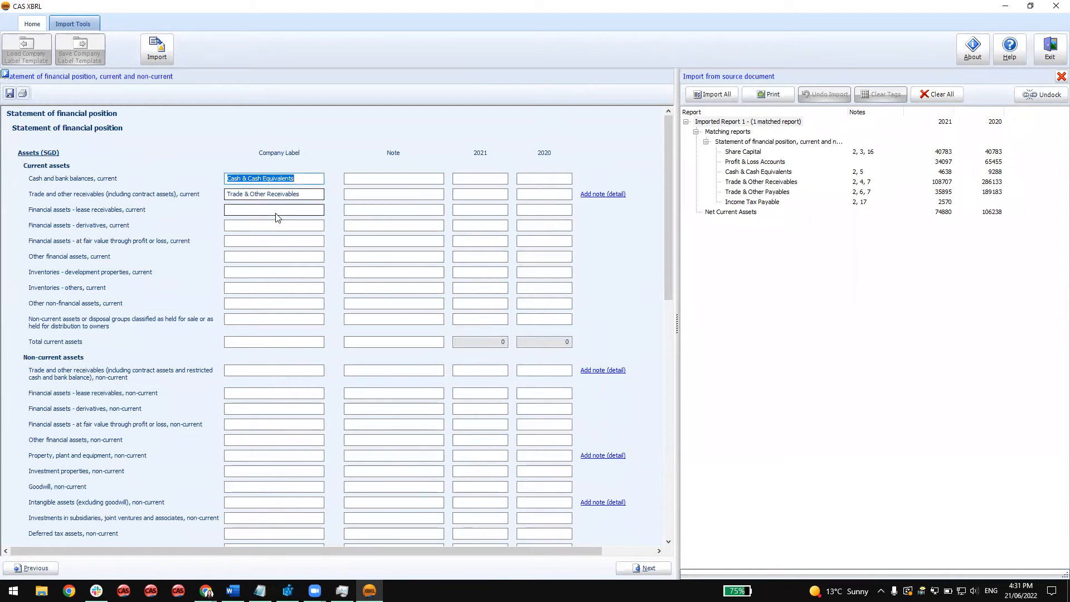
pyautogui.click(750, 153)
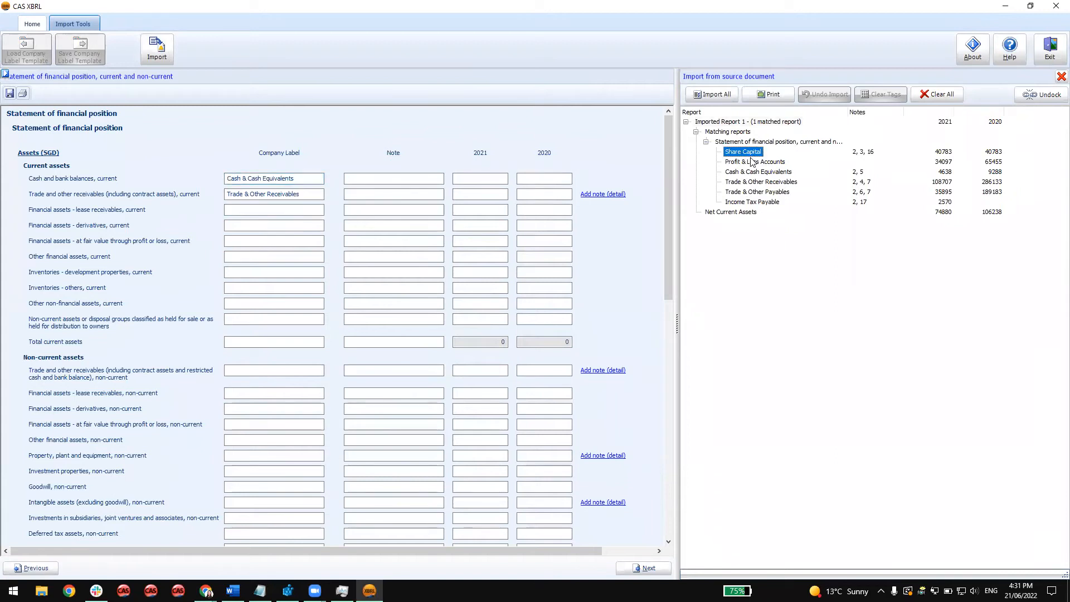
pyautogui.click(306, 209)
pyautogui.click(289, 210)
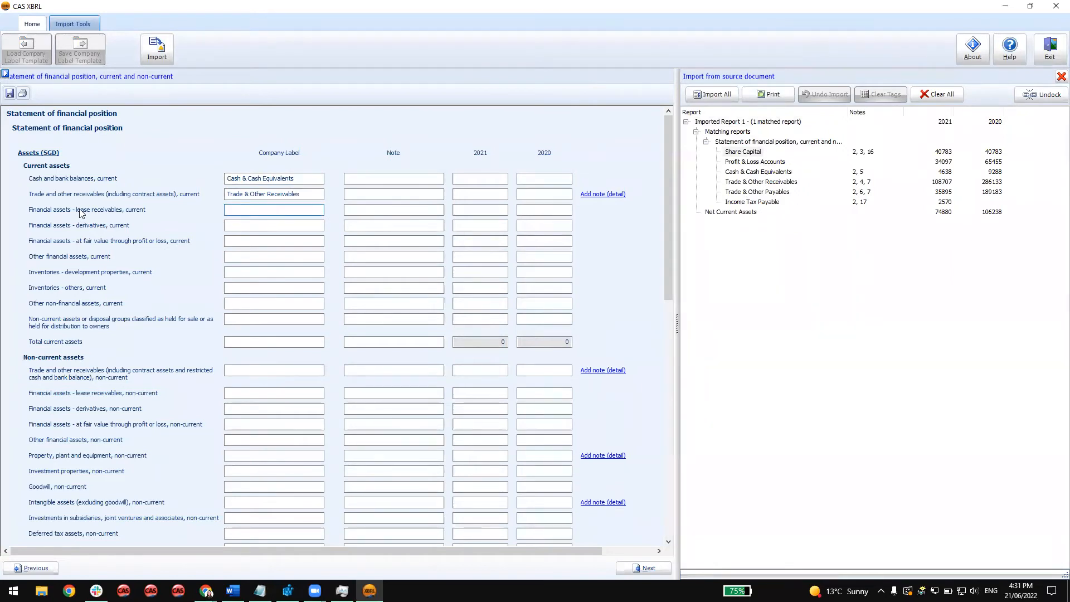
# Import all matched items into the statement of financial position and close the import tool.
pyautogui.click(726, 99)
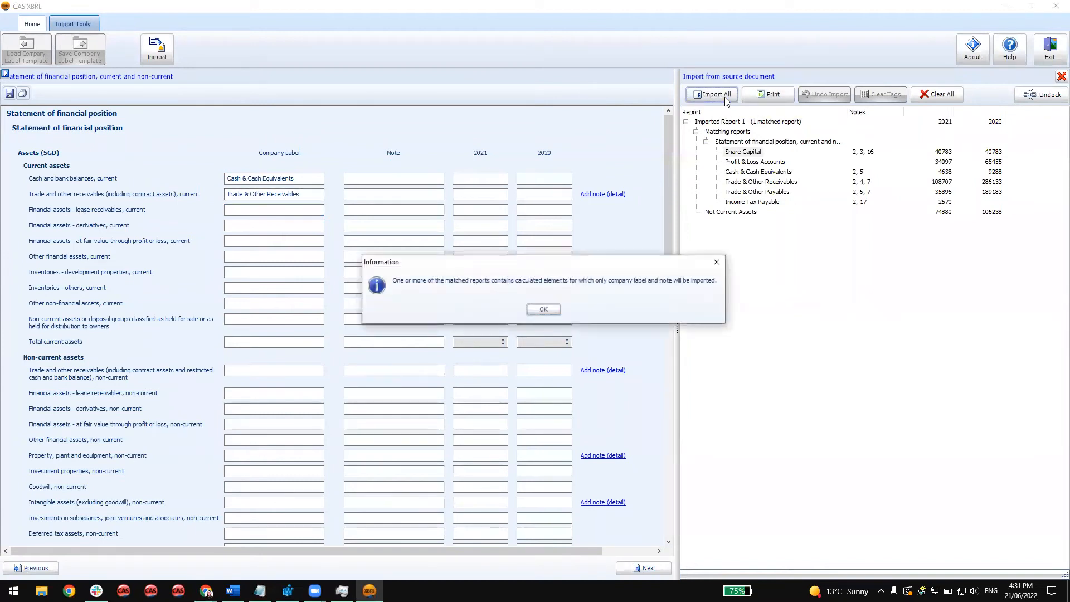
pyautogui.click(543, 308)
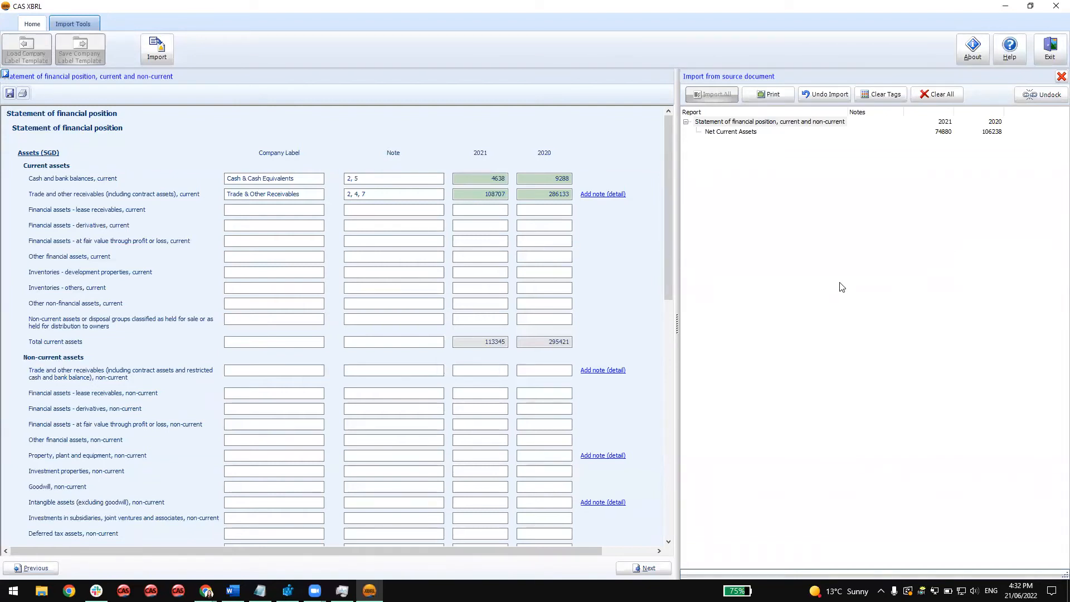
pyautogui.click(1059, 76)
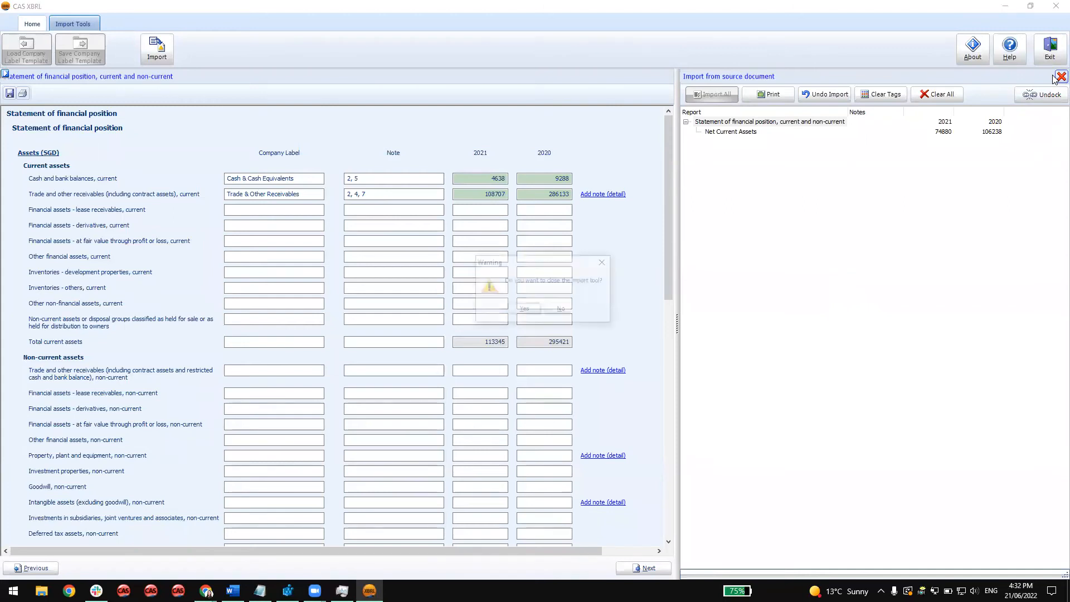
pyautogui.click(524, 314)
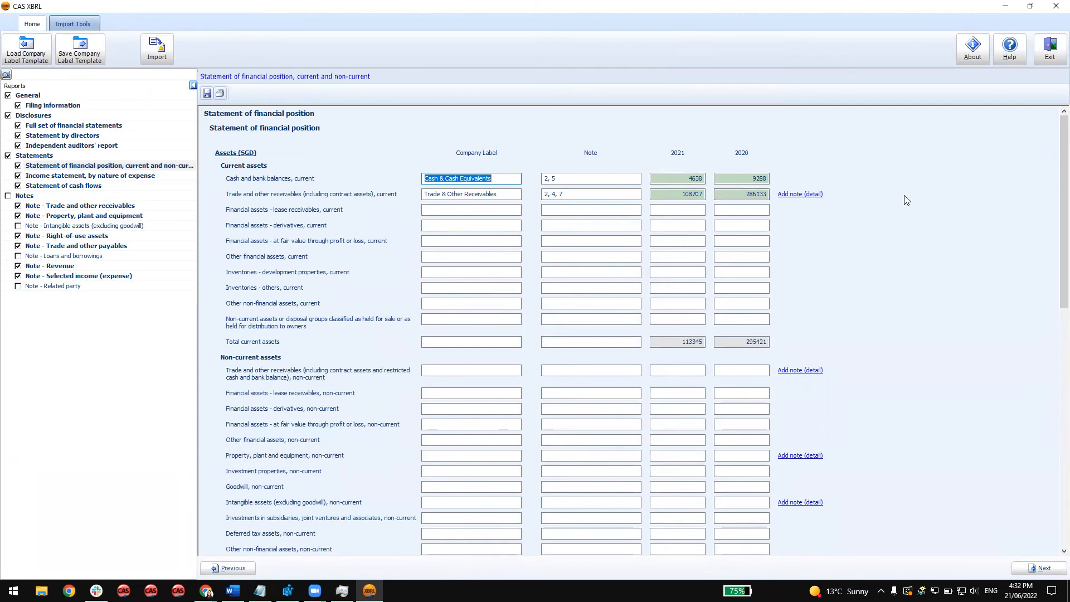
# View the detailed note for current trade and other receivables, and return to the statement of financial position.
pyautogui.click(802, 195)
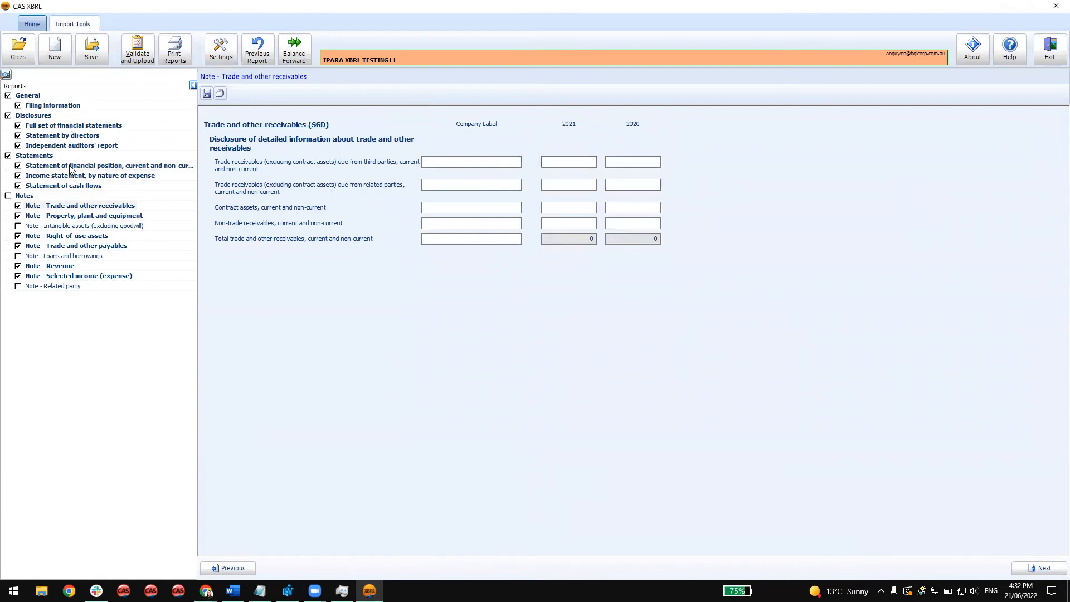
pyautogui.click(262, 58)
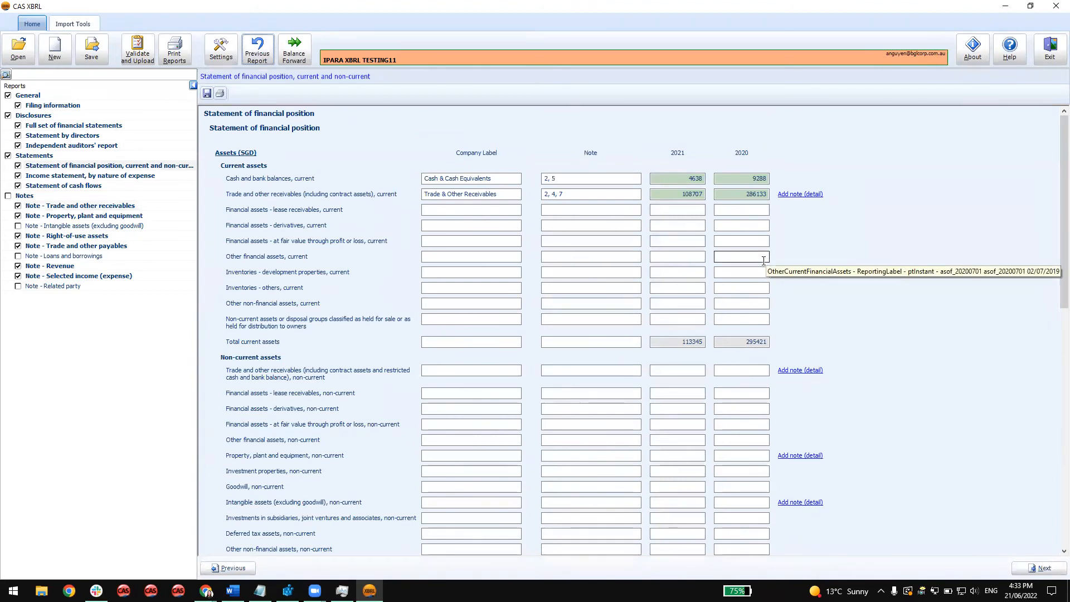
# Enable the 1000 separator in the XBRL options, apply it, and check the number format in the statement.
pyautogui.click(225, 63)
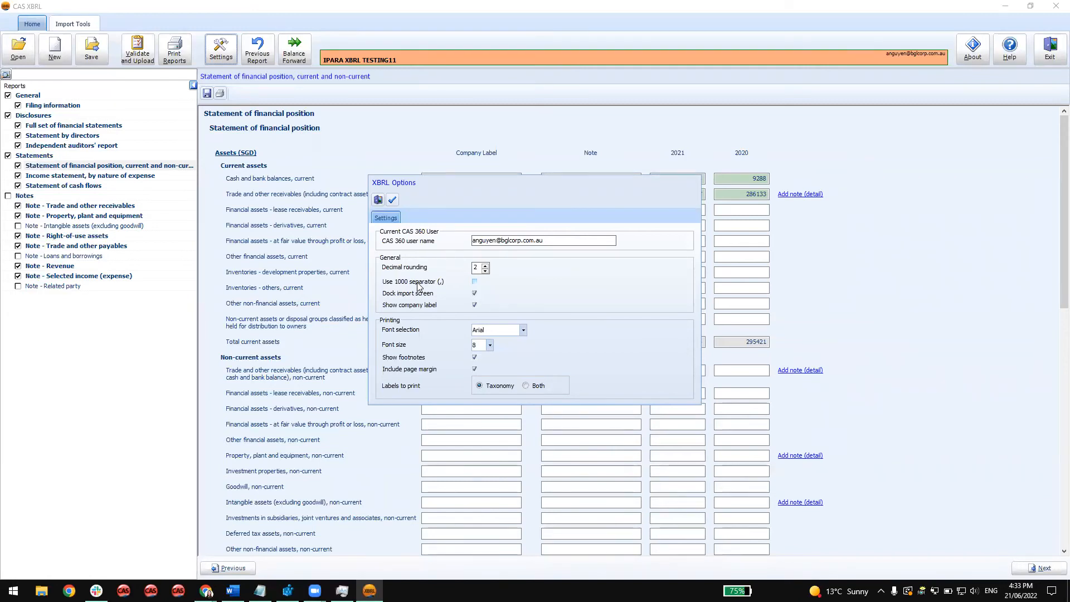
pyautogui.click(474, 281)
pyautogui.click(393, 200)
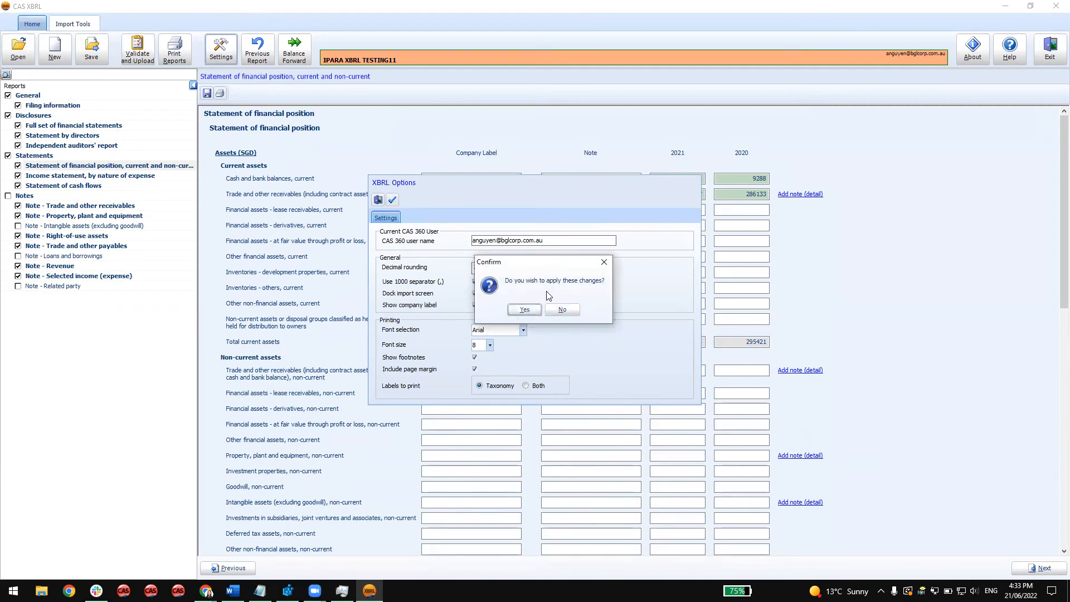
pyautogui.click(523, 310)
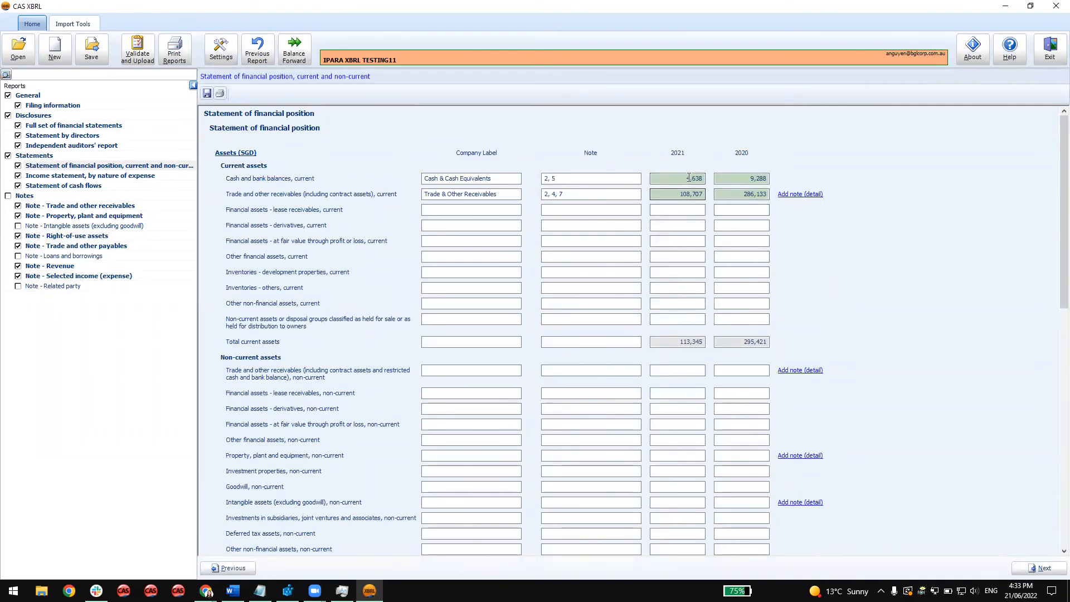
pyautogui.scroll(-1, 697, 434)
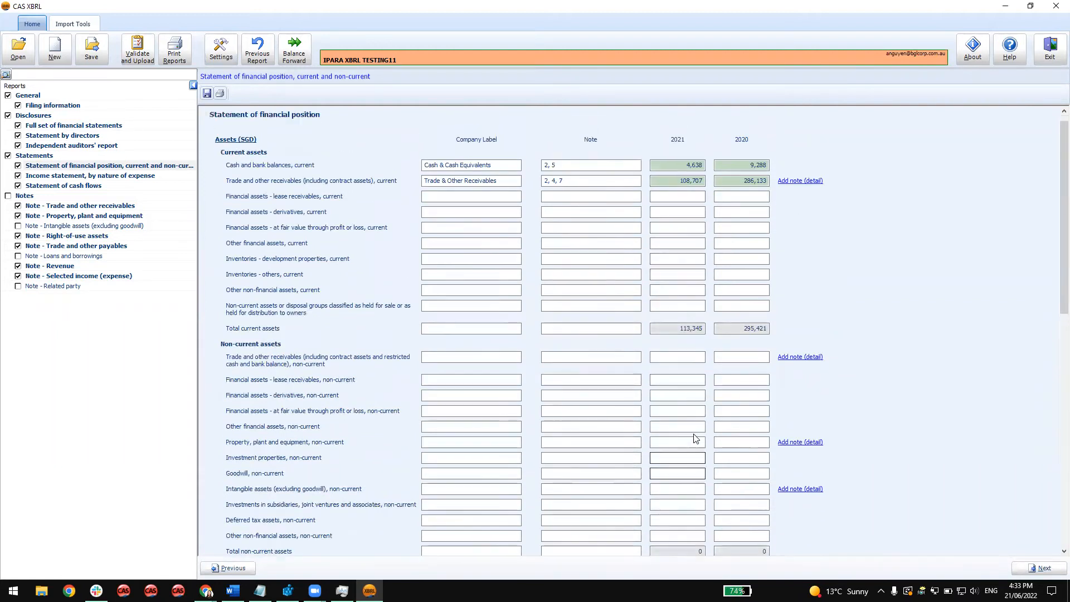
pyautogui.scroll(1, 696, 438)
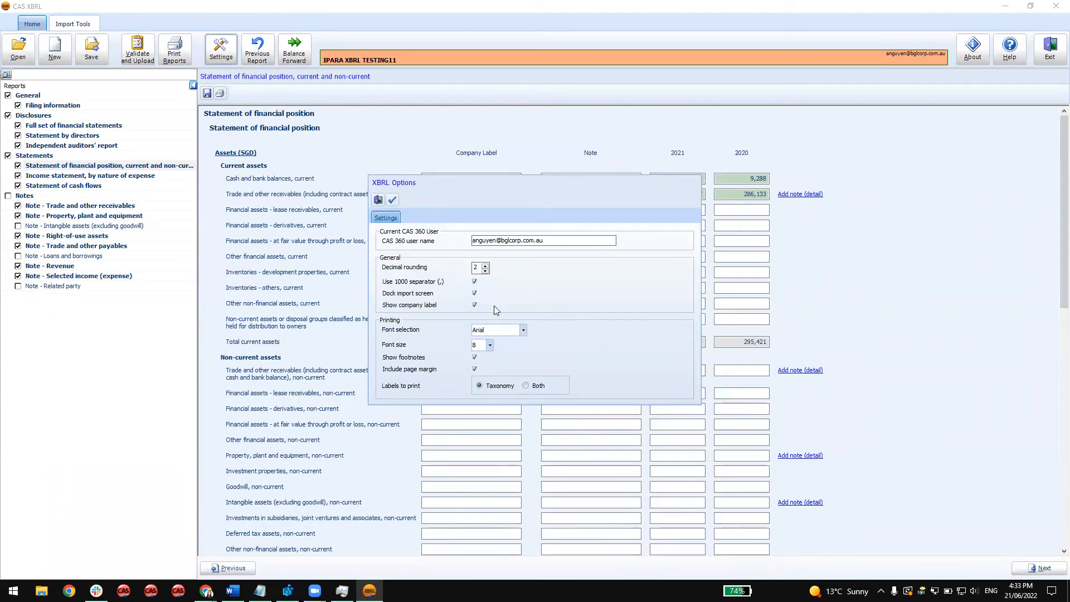
pyautogui.click(377, 200)
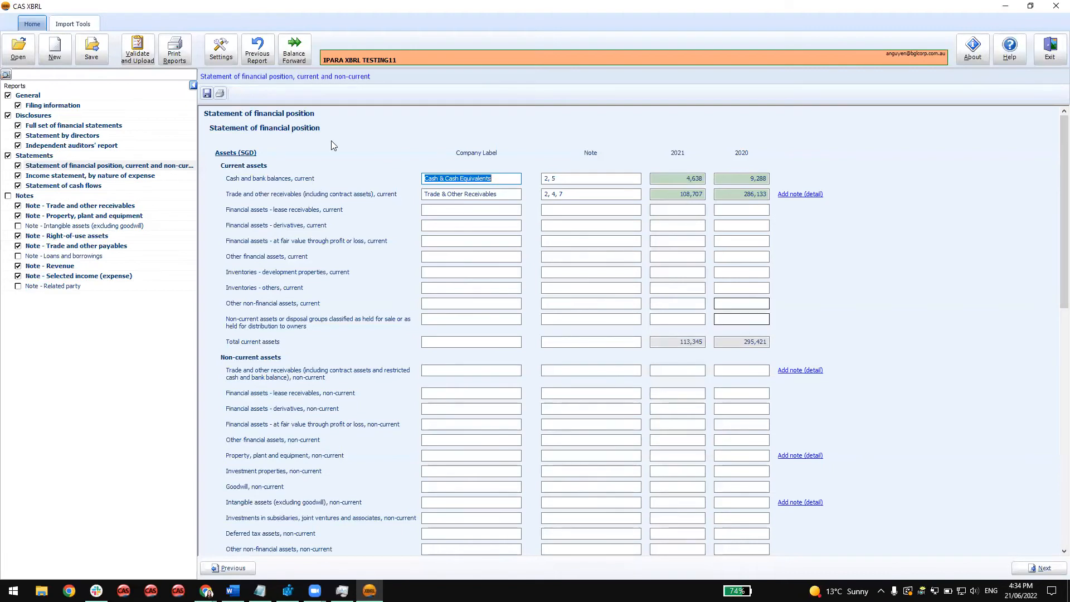
# Preview the XBRL Document Summary with all reports included, review its contents, filing information and financial position pages, and close the preview.
pyautogui.click(182, 65)
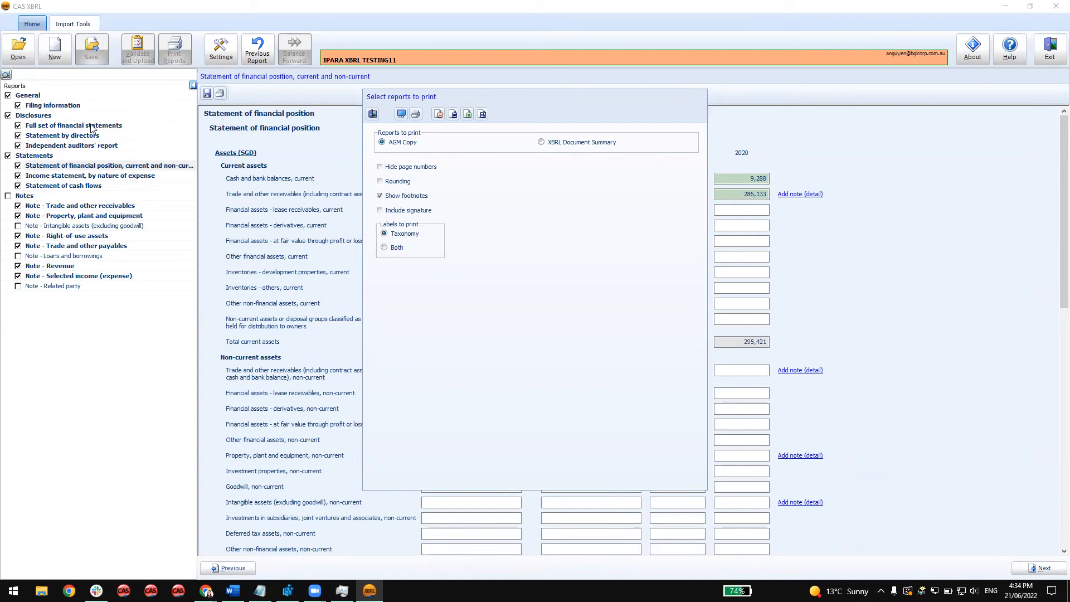
pyautogui.click(597, 143)
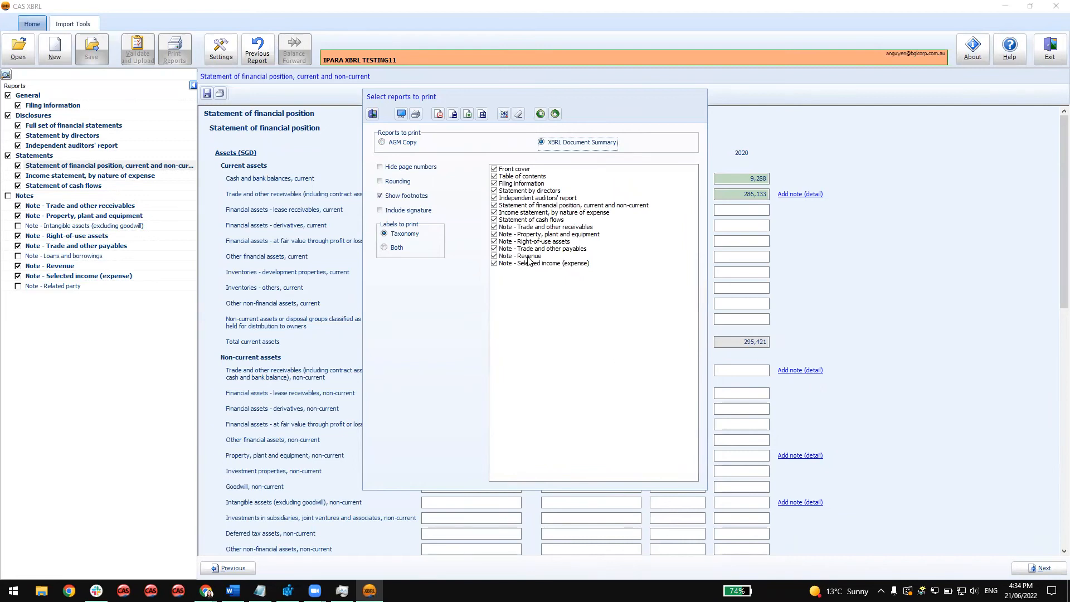
pyautogui.click(401, 114)
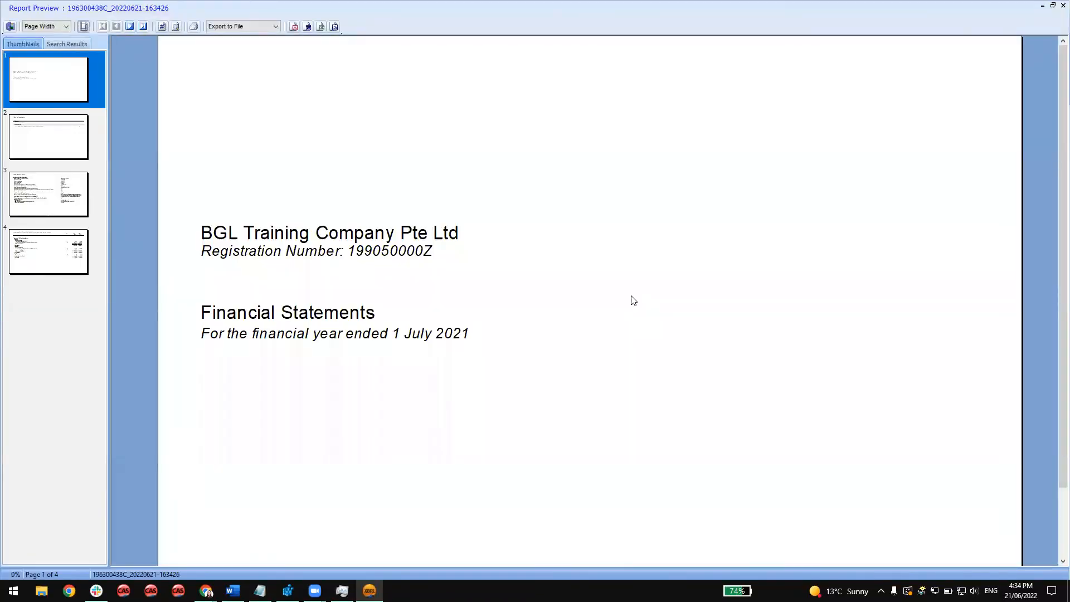
pyautogui.click(53, 152)
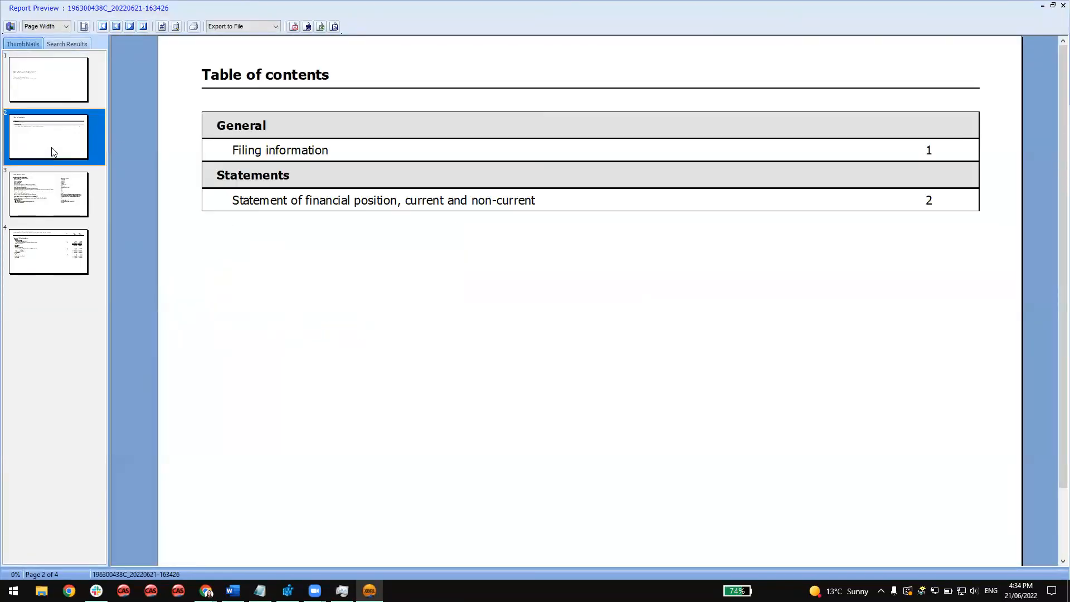
pyautogui.click(54, 203)
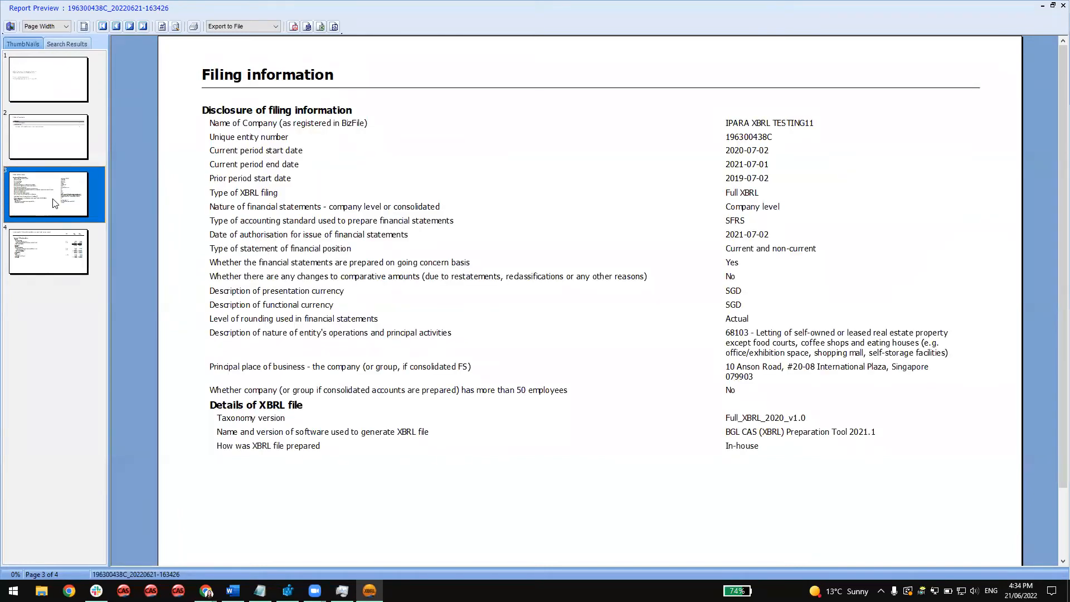
pyautogui.click(50, 272)
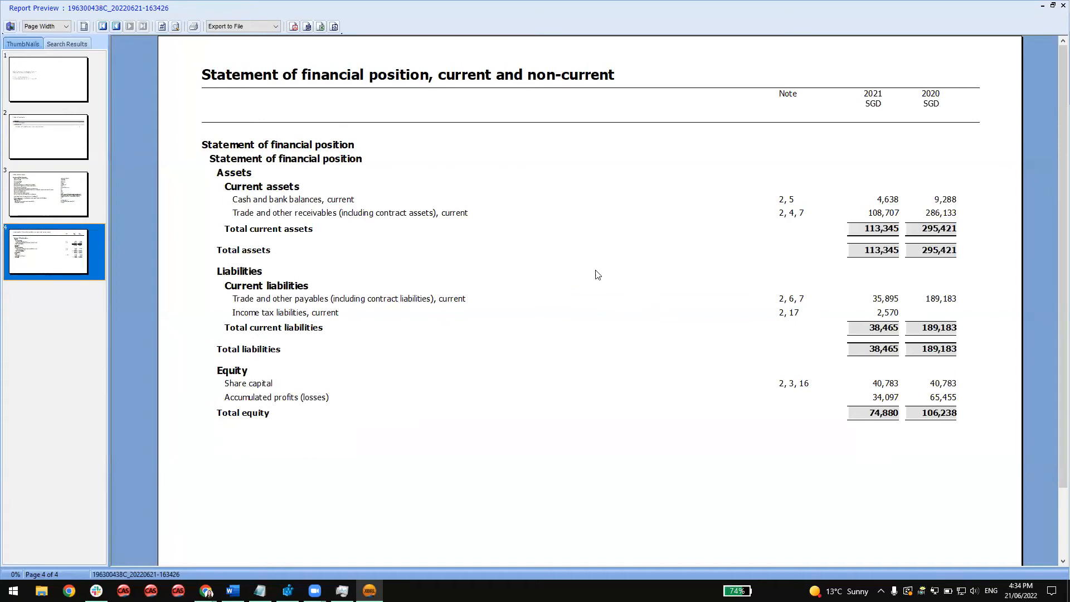
pyautogui.click(10, 26)
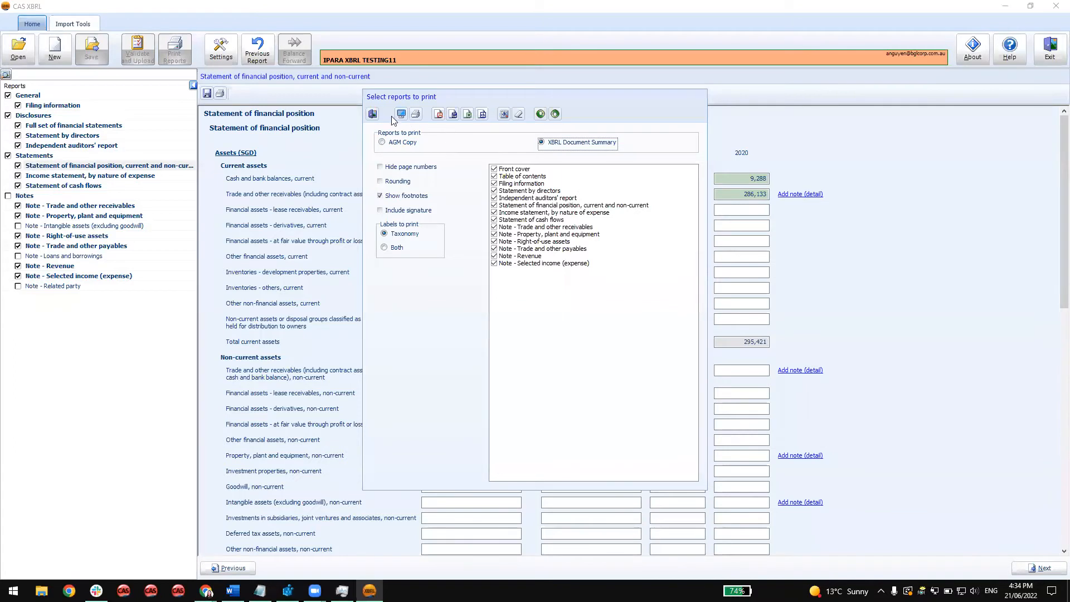
# Close the report print selection and open the Filing information report.
pyautogui.click(372, 115)
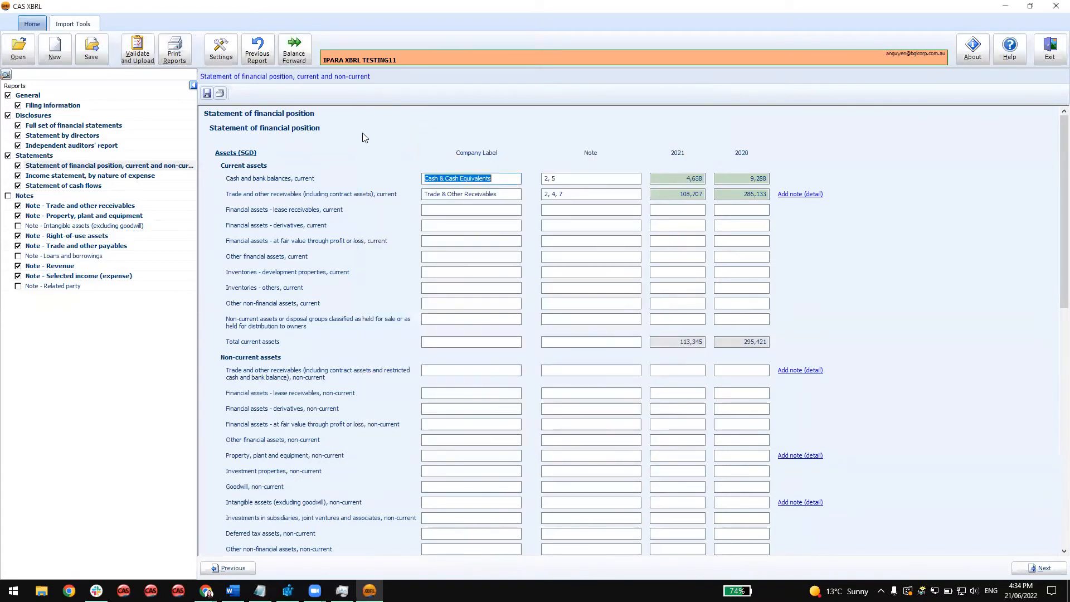
pyautogui.click(28, 107)
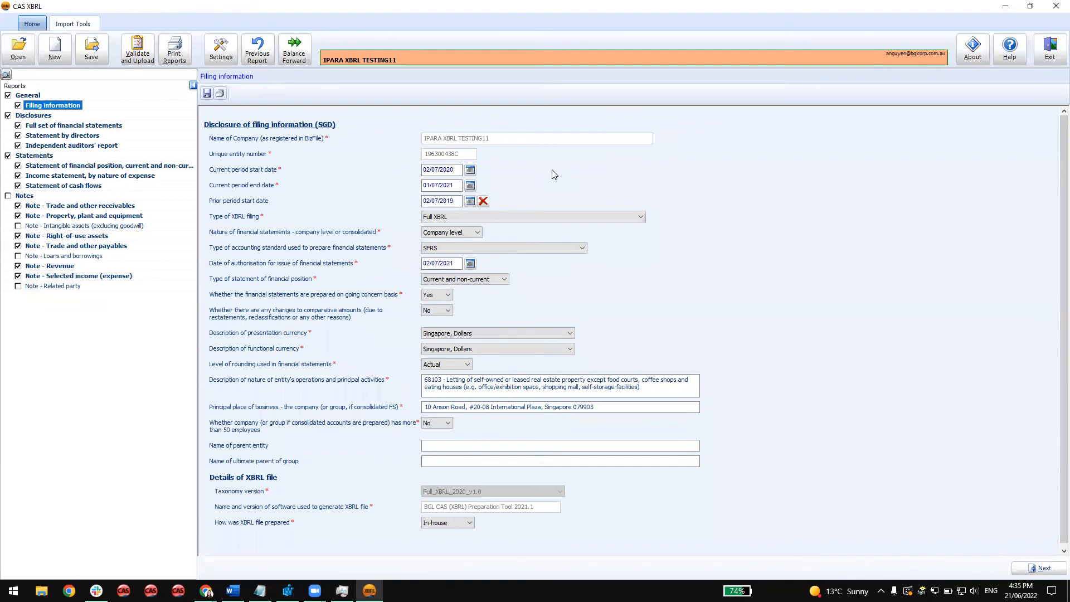
# Try an export-only save of the XBRL zip file, browse to the XBRLFiles folder, review the suggested file name, and cancel.
pyautogui.click(98, 63)
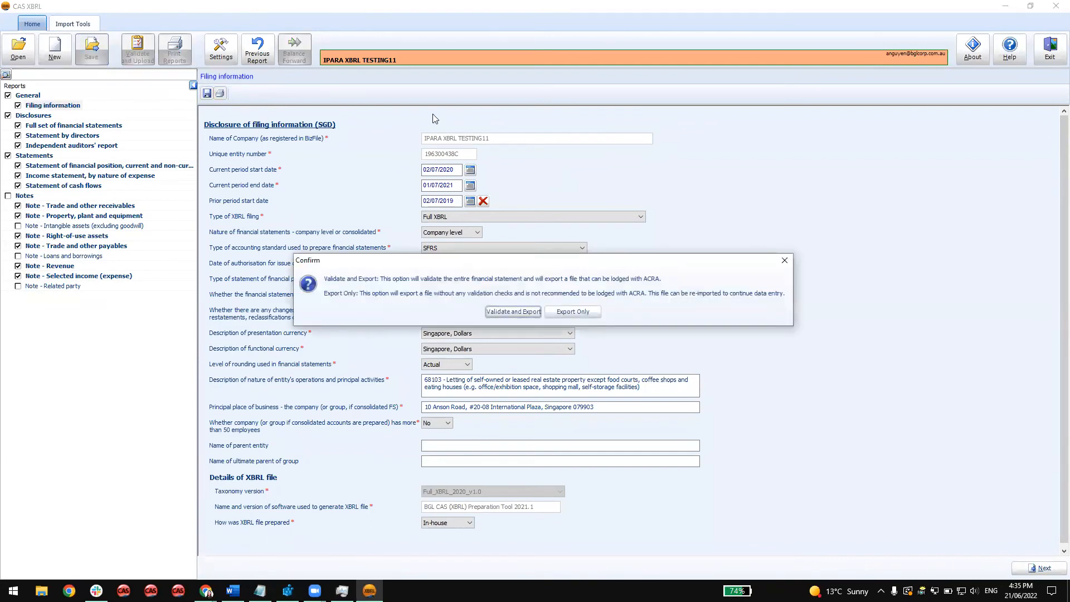
pyautogui.click(585, 312)
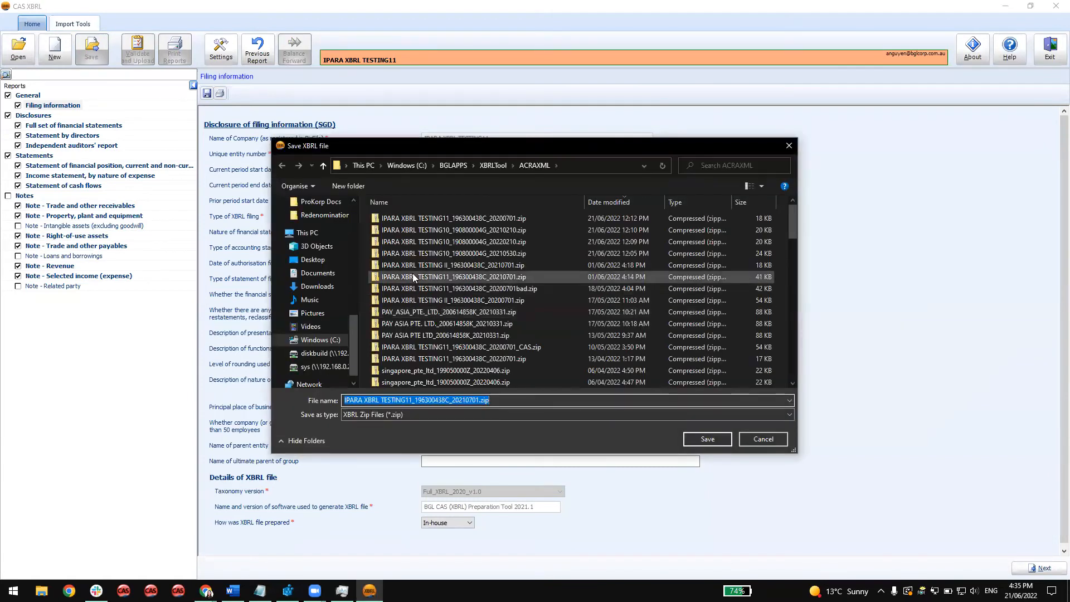
pyautogui.scroll(2, 318, 251)
pyautogui.click(320, 216)
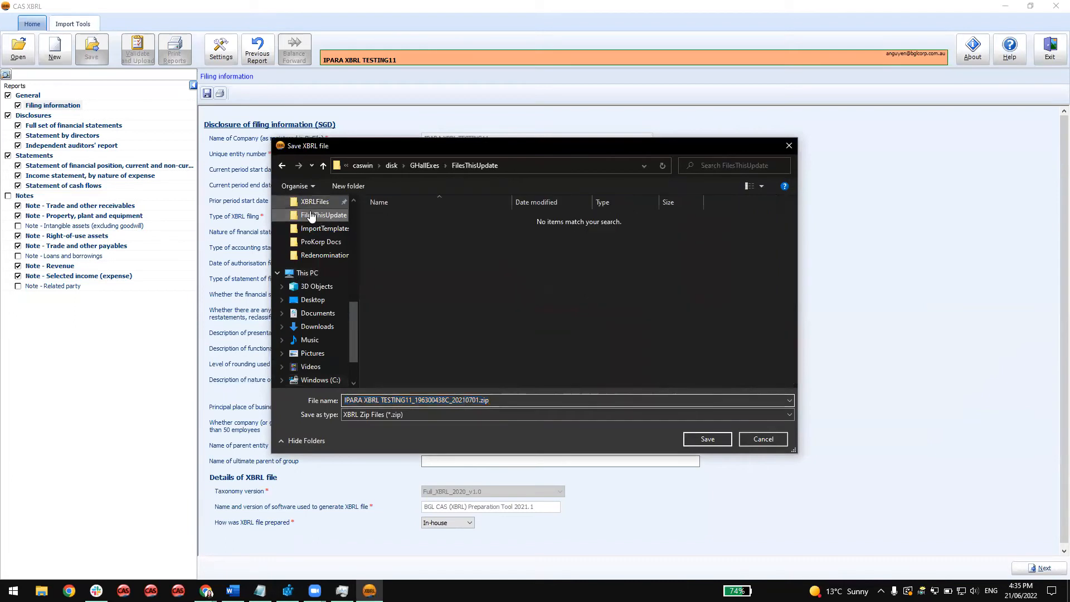
pyautogui.click(313, 229)
pyautogui.scroll(1, 312, 237)
pyautogui.click(312, 233)
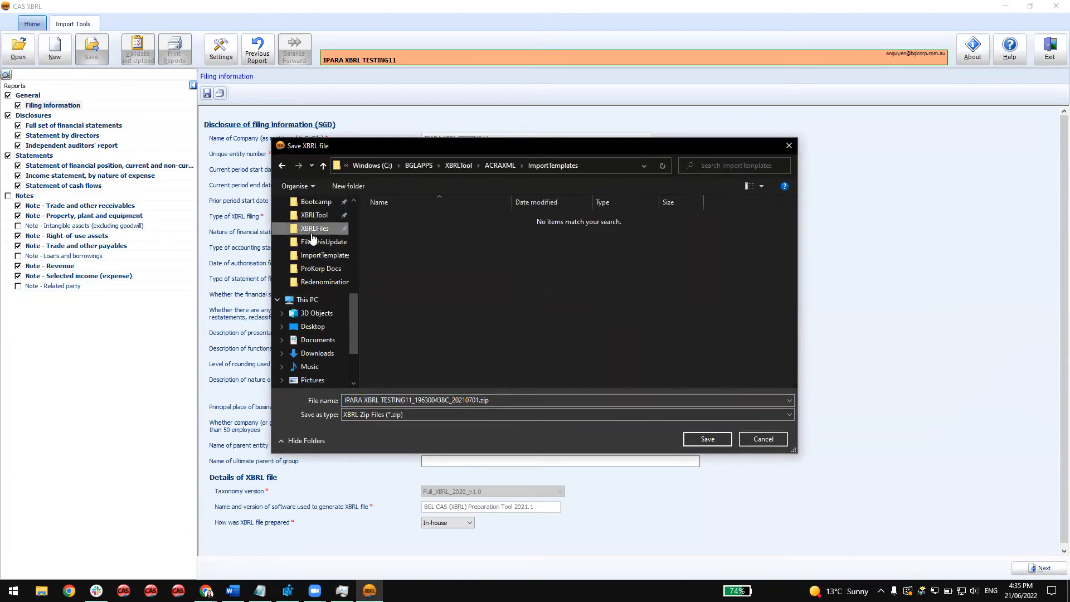
pyautogui.hscroll(2, 481, 331)
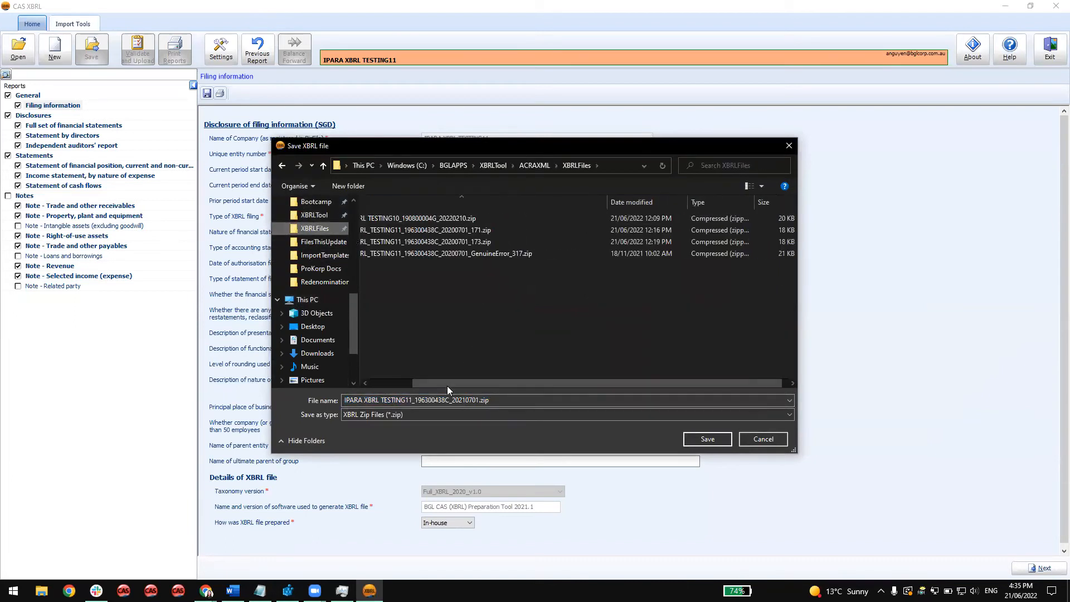
pyautogui.click(346, 399)
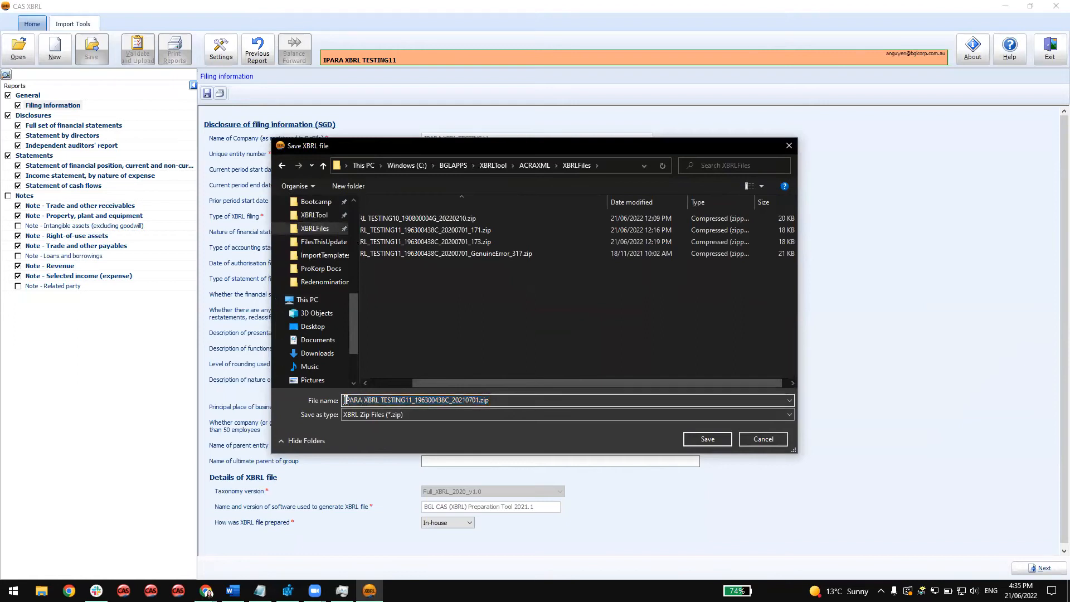
pyautogui.moveTo(346, 400); pyautogui.dragTo(413, 399)
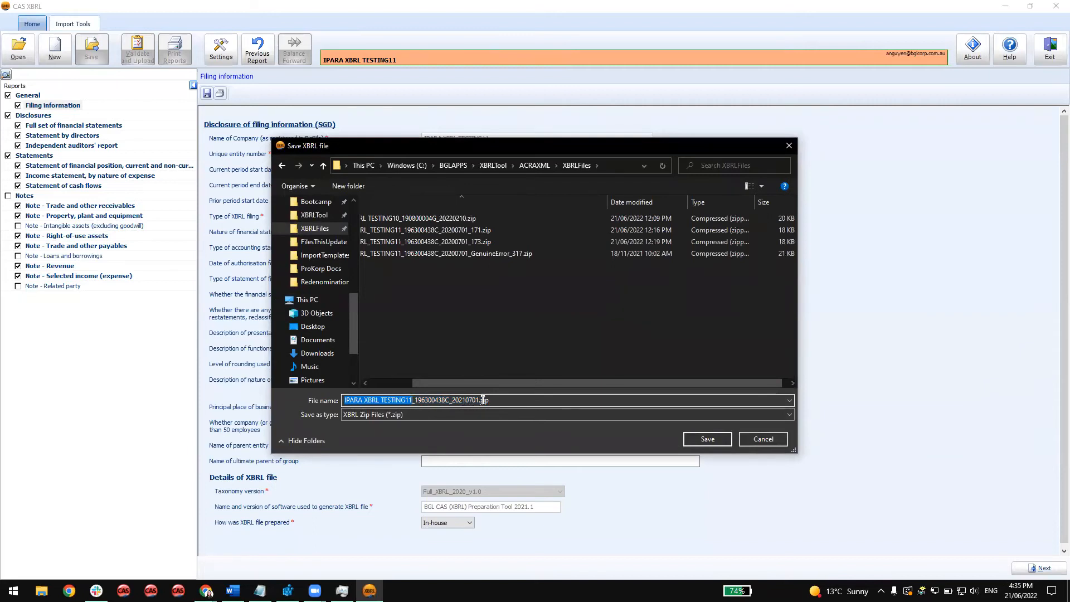
pyautogui.moveTo(474, 383); pyautogui.dragTo(424, 381)
pyautogui.click(524, 400)
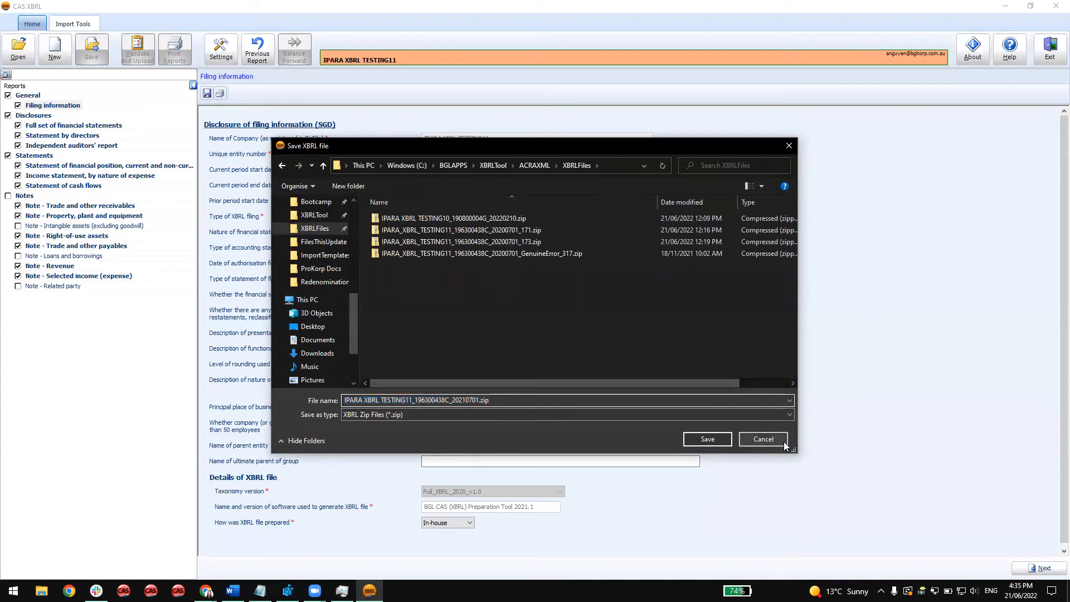
pyautogui.click(764, 440)
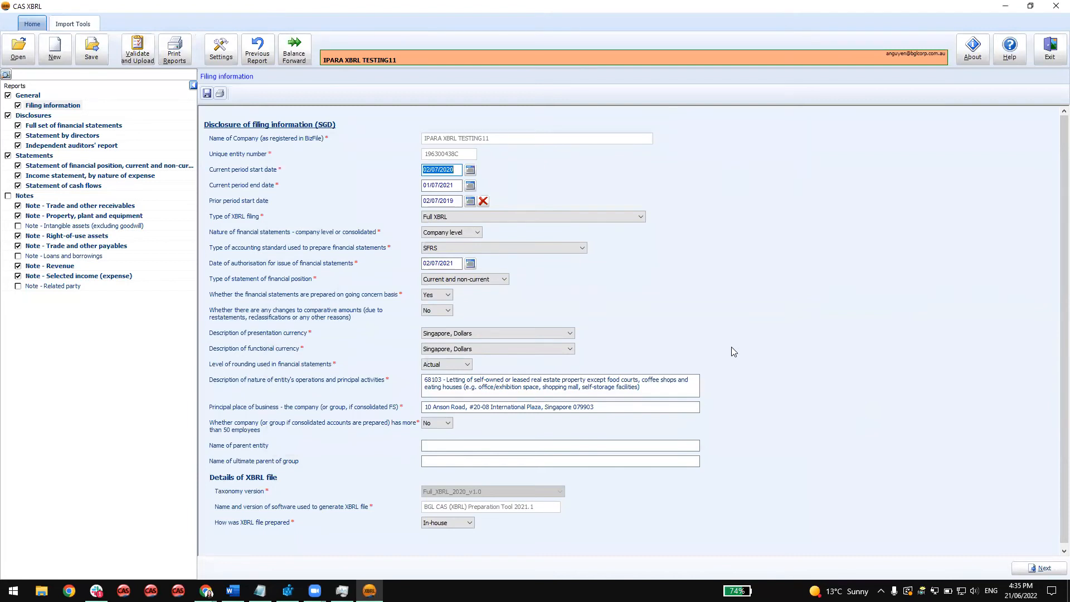
# Switch to CAS 360 in Chrome and reload its Lodgement / Agent Settings page.
pyautogui.scroll(-1, 731, 351)
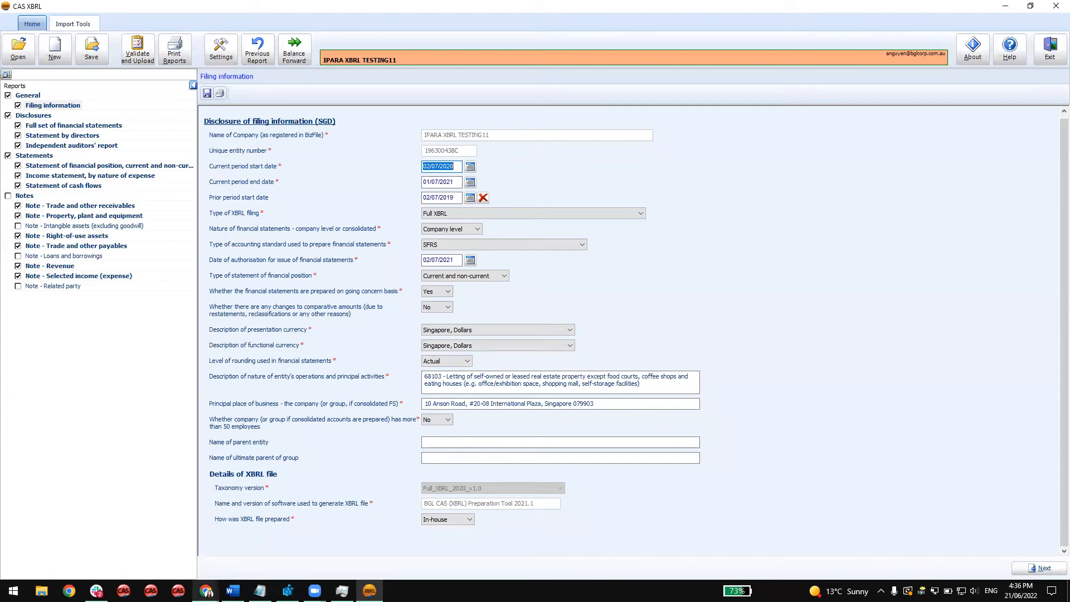
pyautogui.click(205, 591)
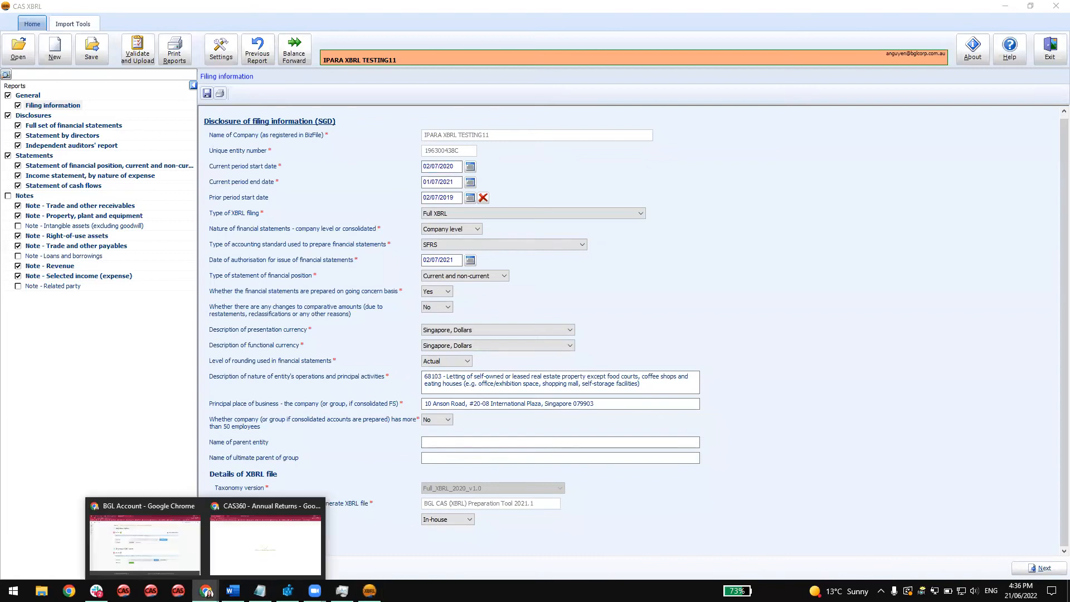
pyautogui.click(242, 560)
pyautogui.click(48, 29)
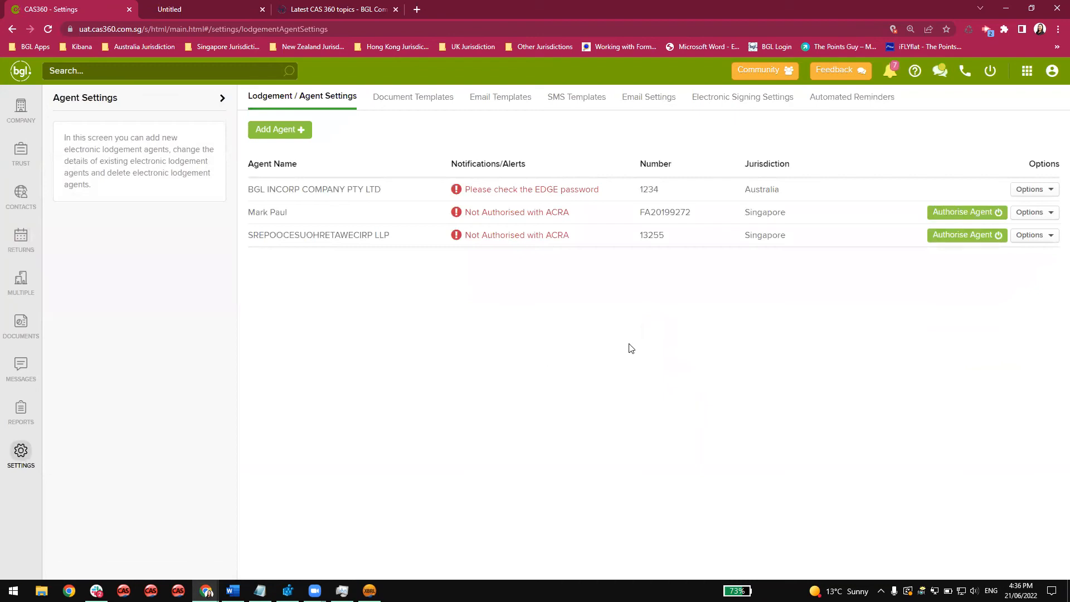
# Authorise the first Singapore agent with ACRA, logging in to Singpass with the Singpass ID and password and granting consent.
pyautogui.click(954, 215)
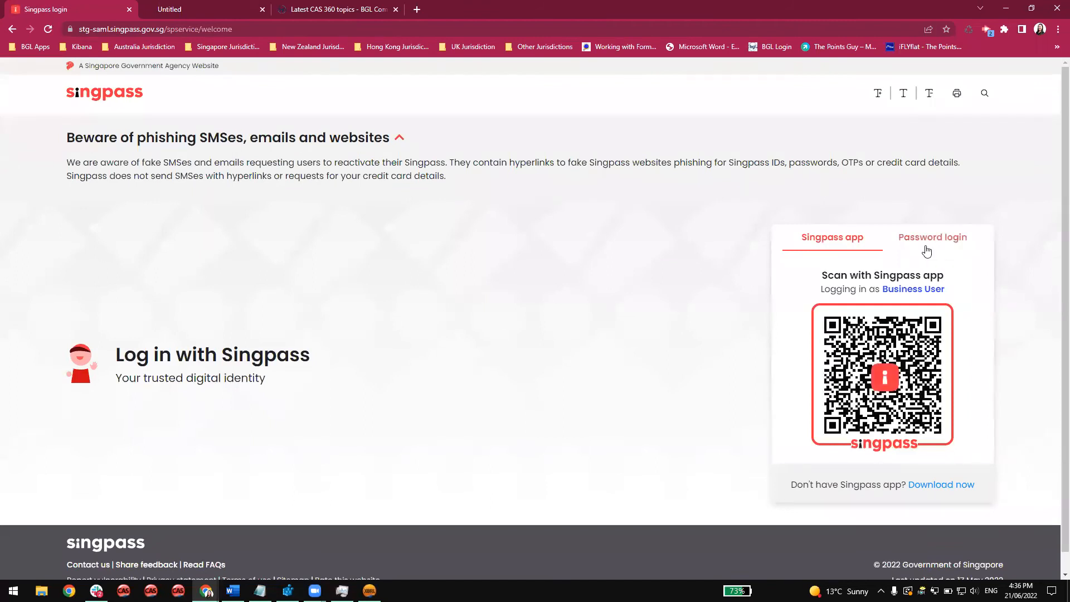
pyautogui.click(925, 248)
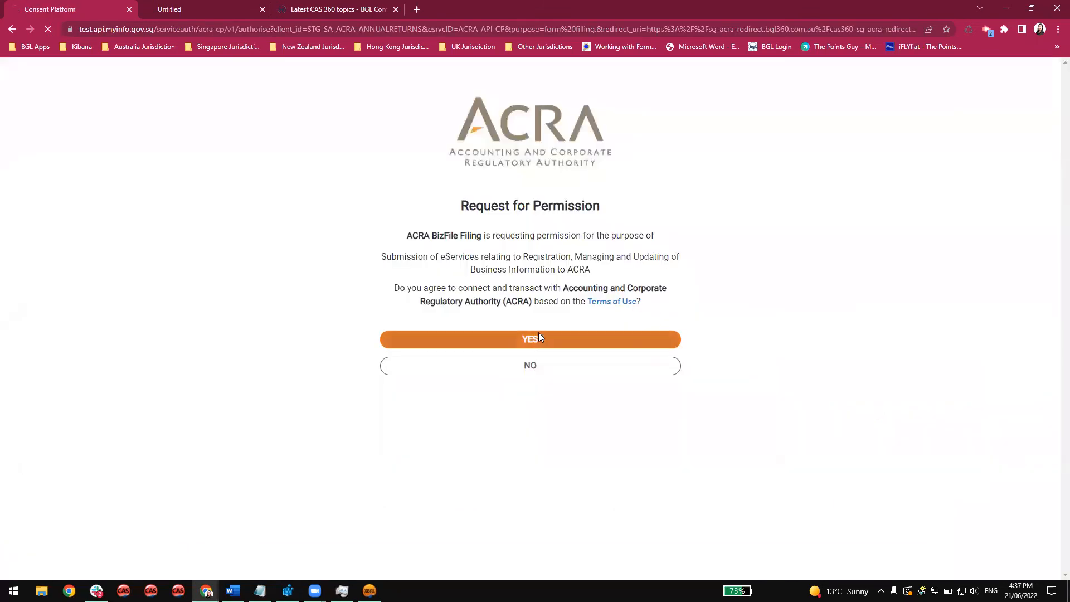
pyautogui.click(538, 334)
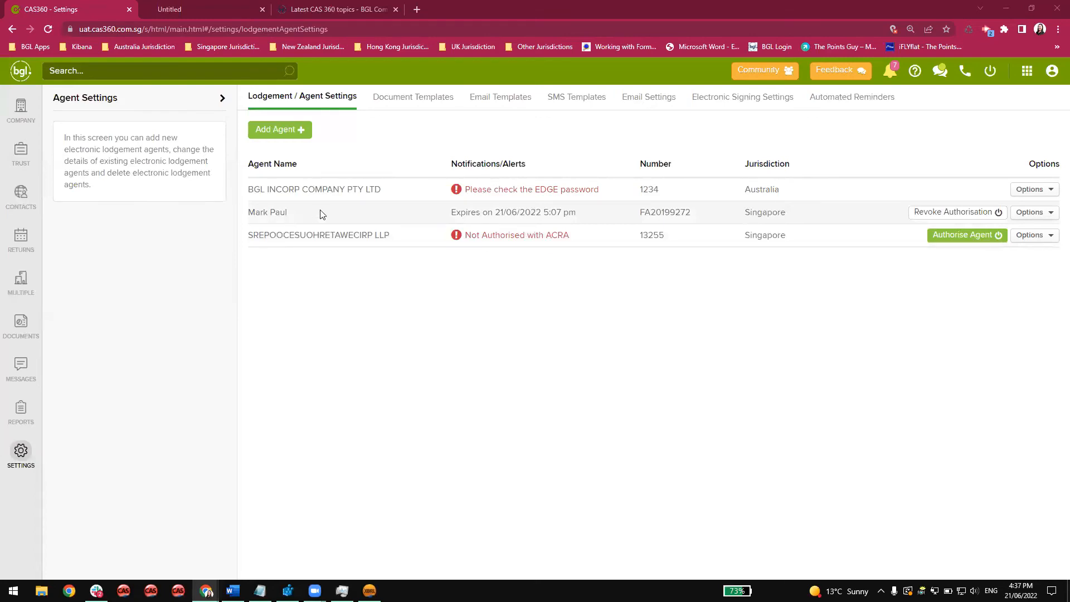
# Open IPARA XBRL TESTING11 from the company list and check its registered filing agent in the general details.
pyautogui.click(30, 124)
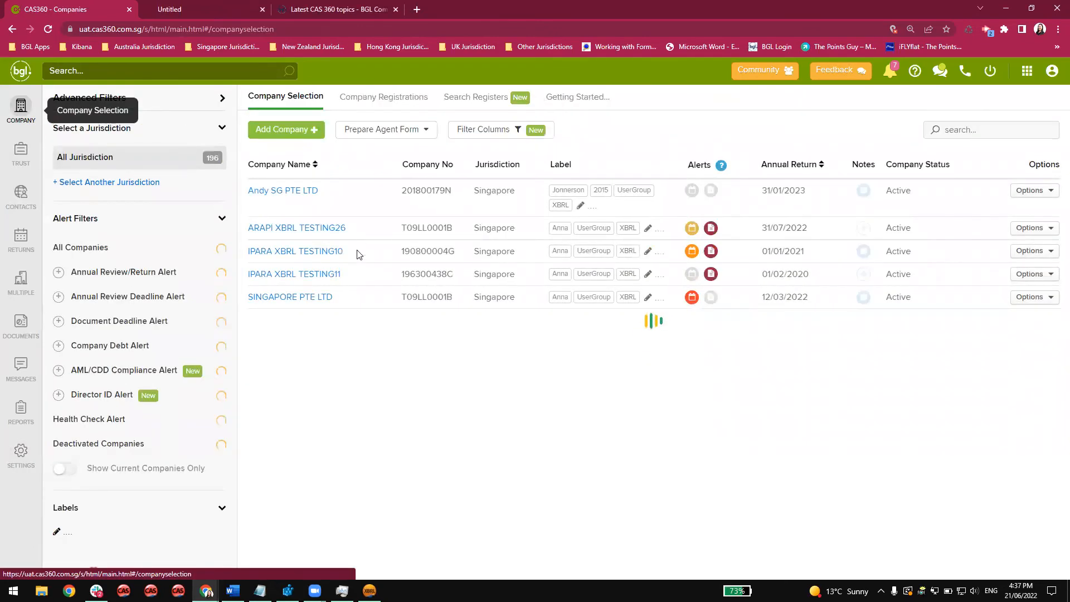
pyautogui.click(324, 275)
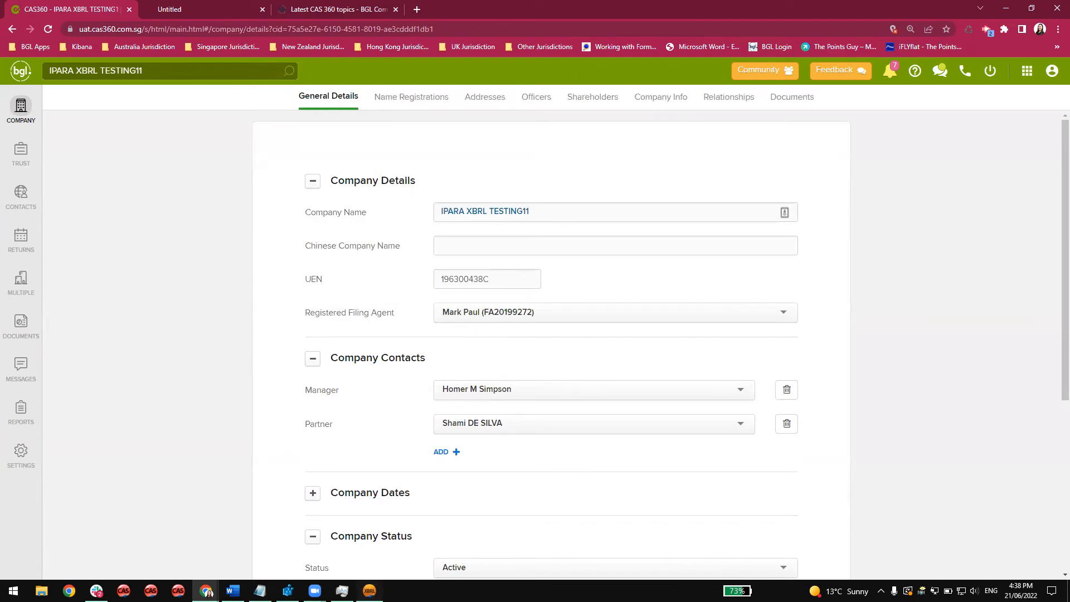
# Switch to CAS XBRL and run Validate and Upload on the financial statements.
pyautogui.click(370, 590)
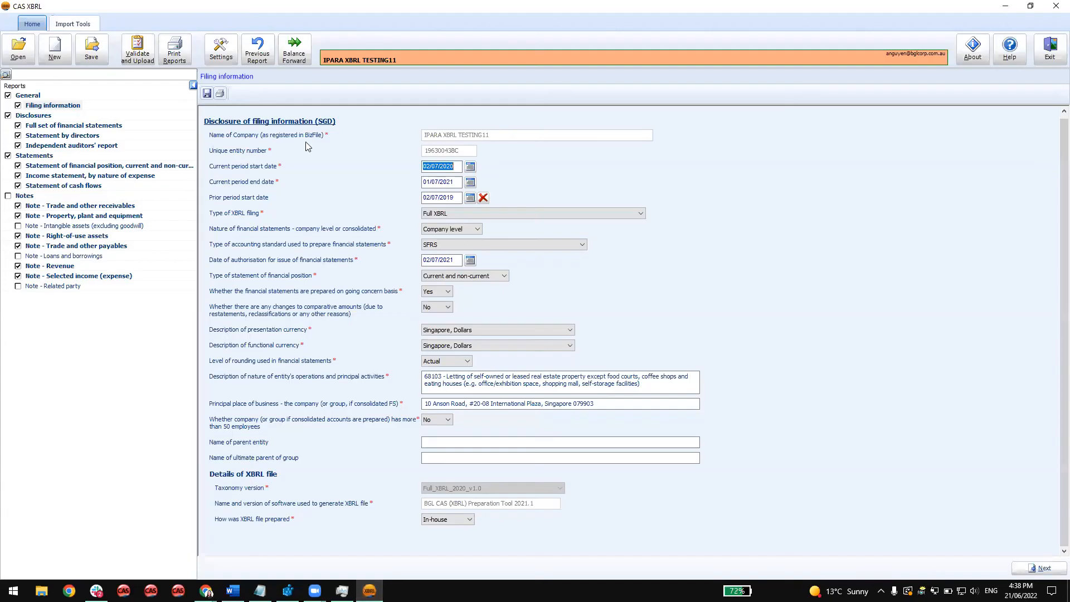
pyautogui.click(139, 58)
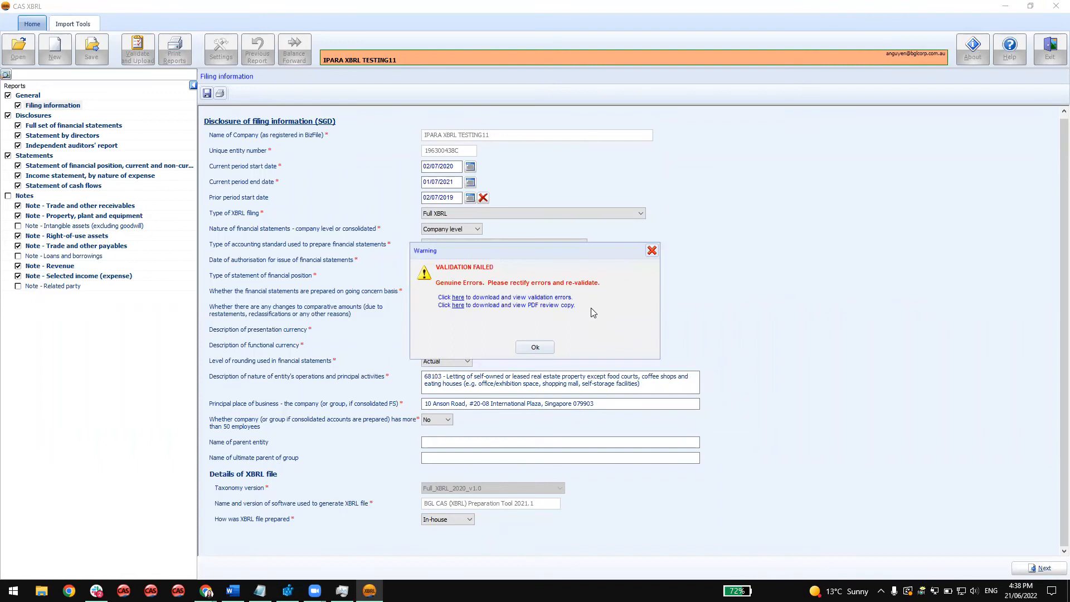
# Download the validation errors workbook from the validation result and open it in Excel.
pyautogui.click(458, 300)
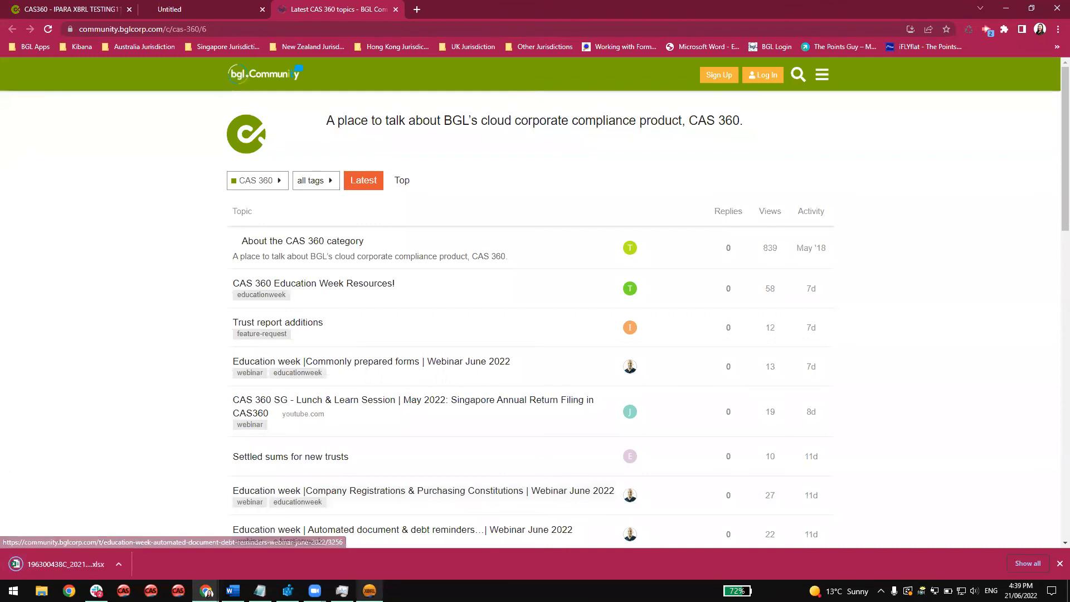
pyautogui.click(369, 590)
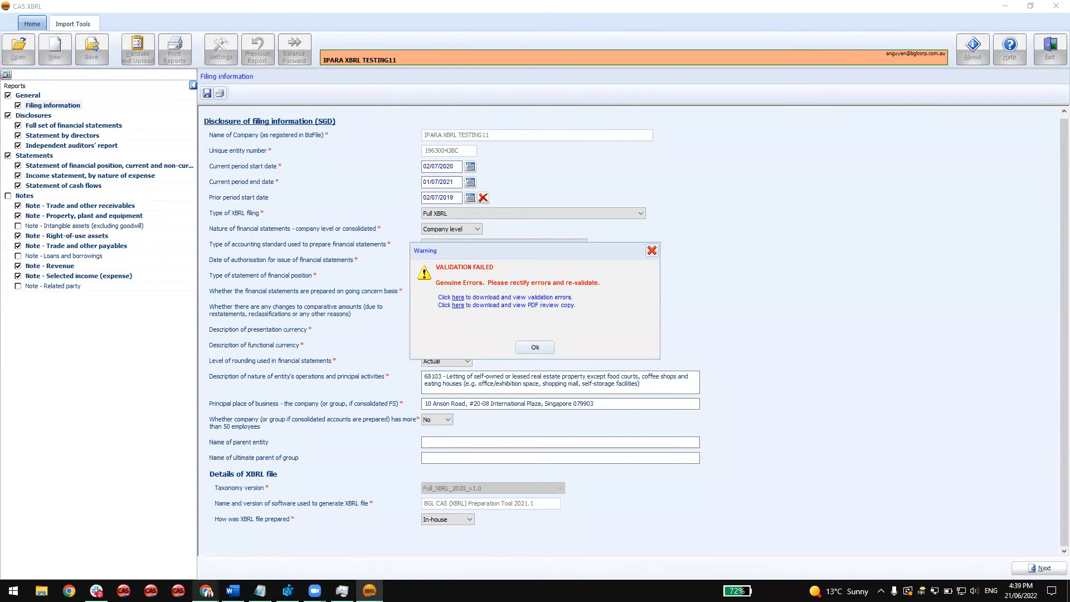
pyautogui.moveTo(206, 591)
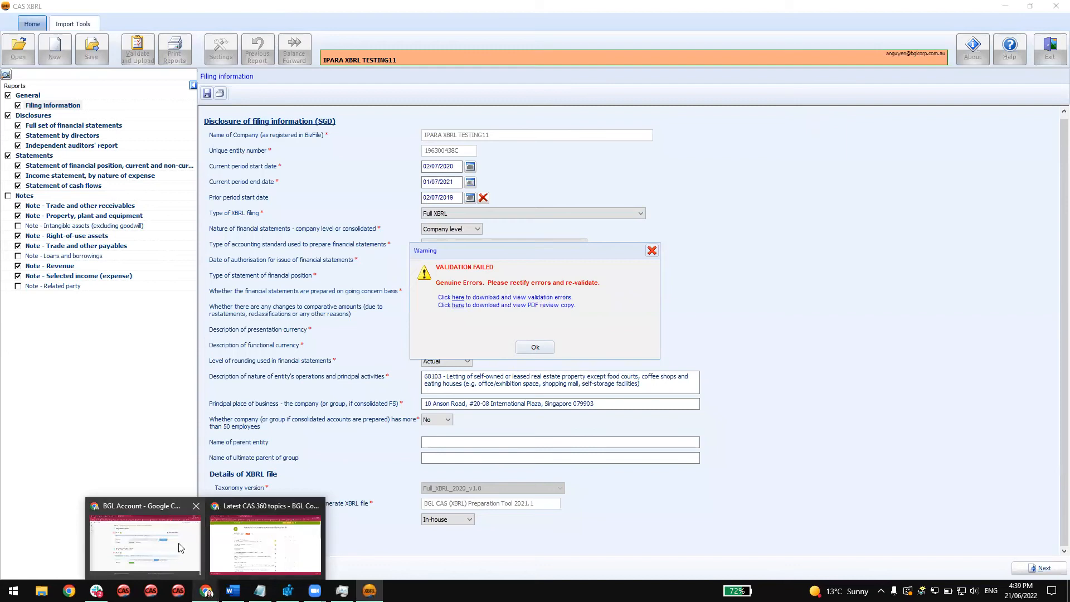
pyautogui.click(265, 543)
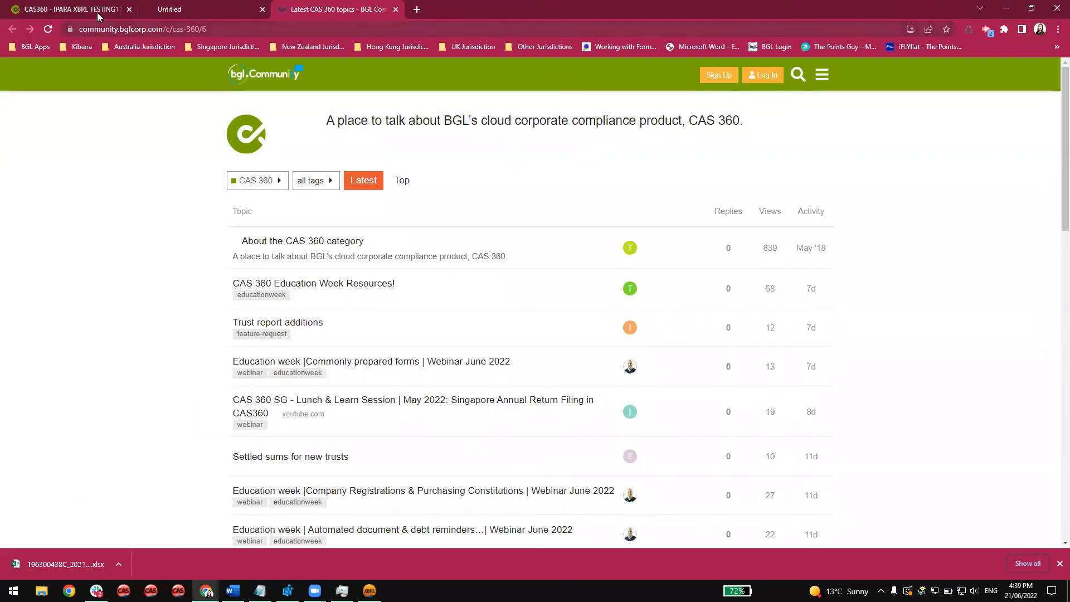
pyautogui.click(71, 564)
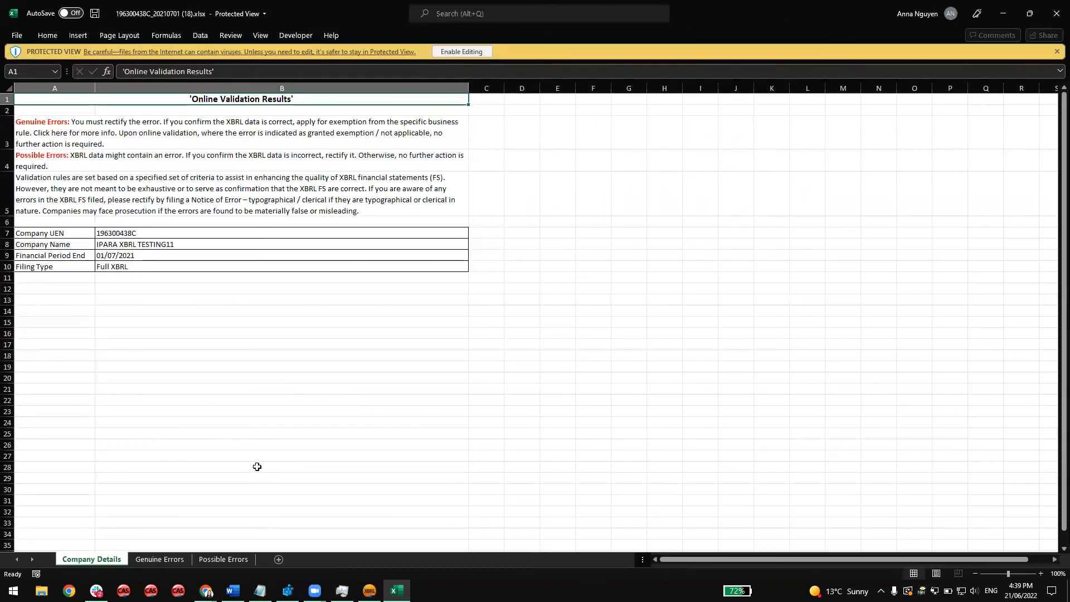
# Review the Genuine Errors and Possible Errors sheets of the validation results, and minimise the workbook.
pyautogui.click(153, 560)
pyautogui.scroll(-20, 244, 463)
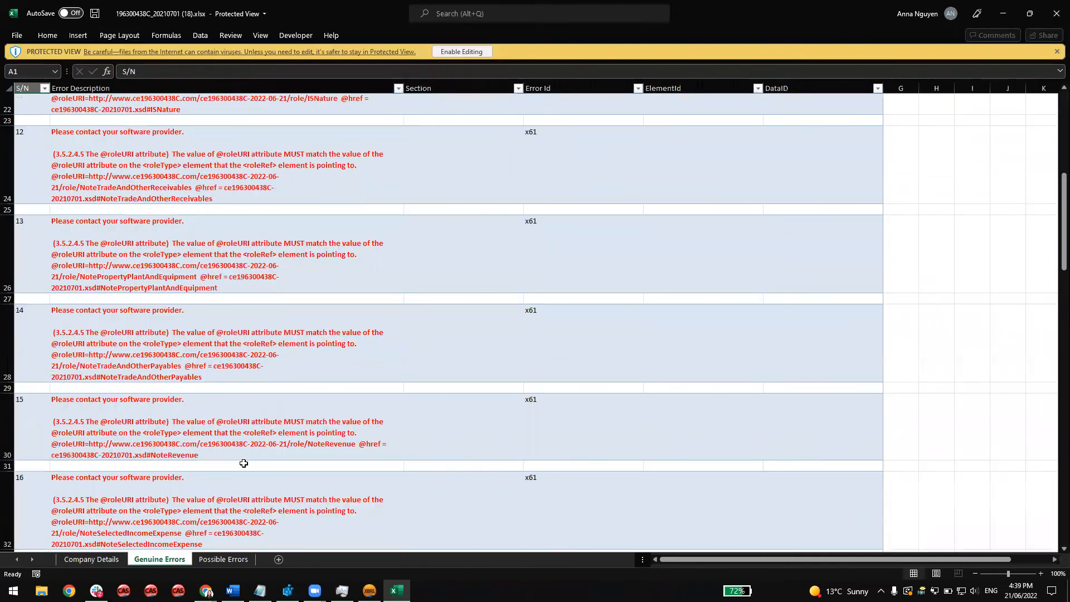
pyautogui.scroll(10, 243, 463)
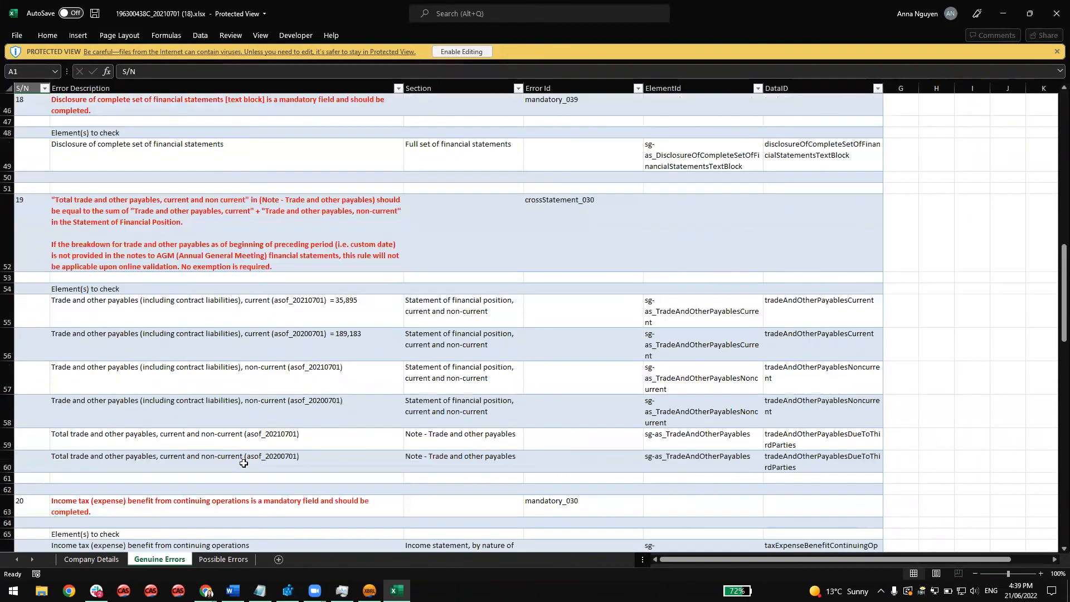
pyautogui.scroll(1, 243, 463)
pyautogui.scroll(-2, 243, 463)
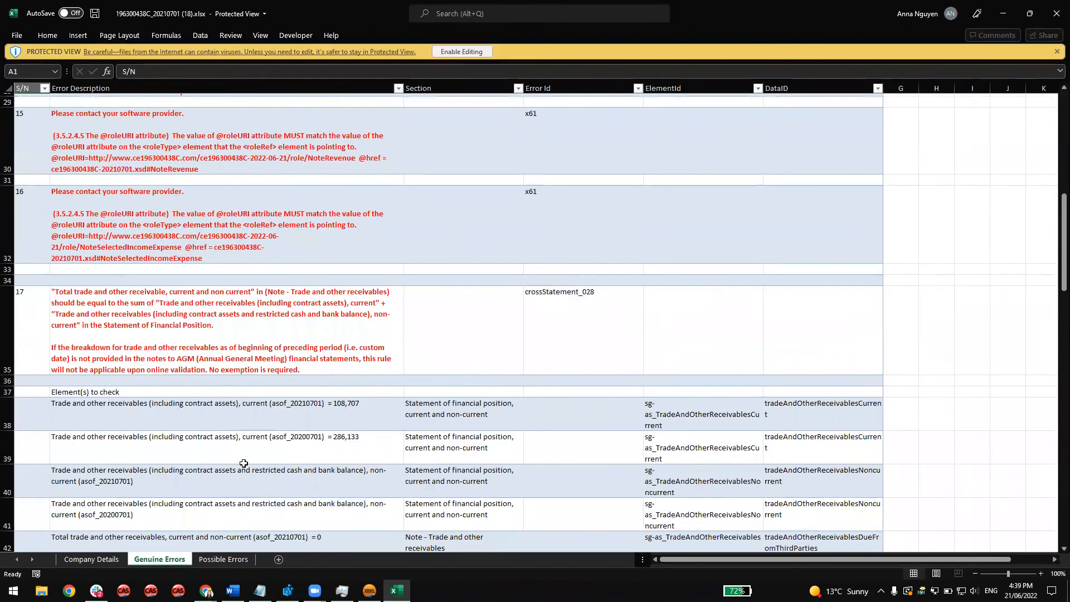
pyautogui.click(231, 558)
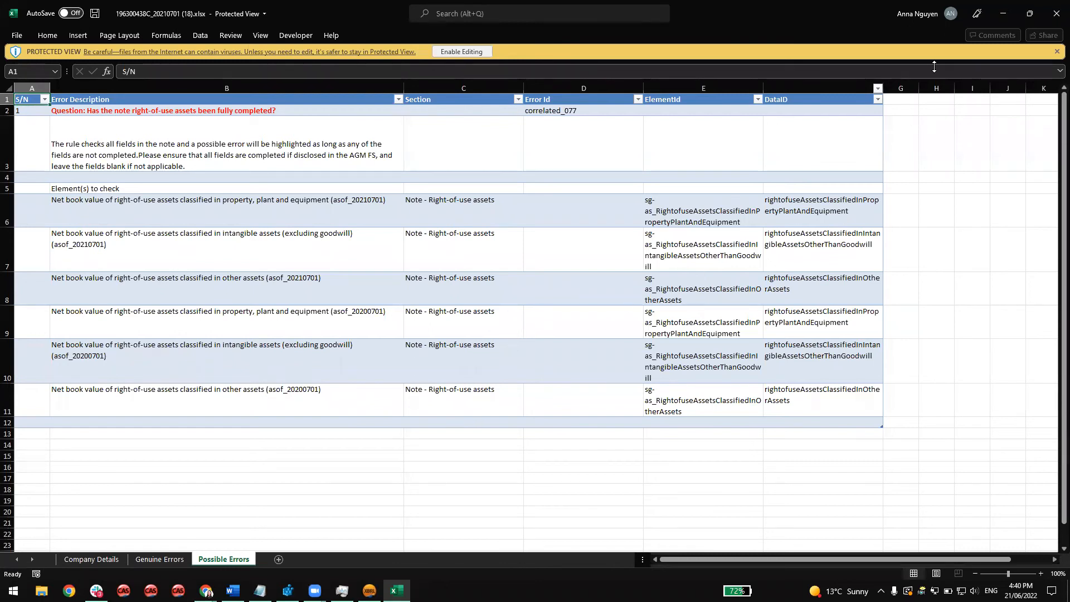
pyautogui.click(1002, 20)
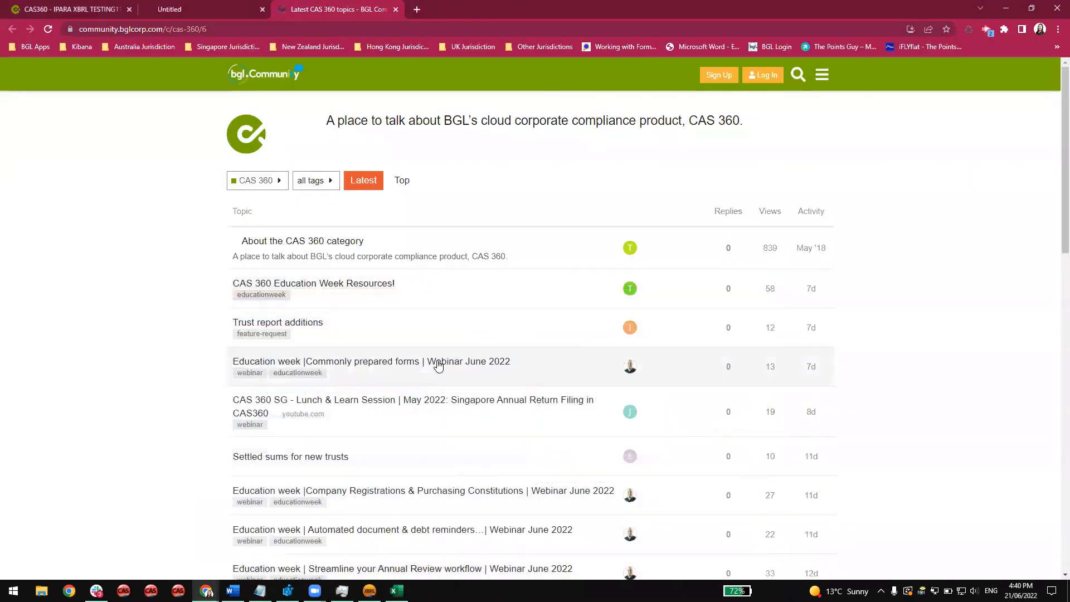
# Return to the validation result in CAS XBRL, then download and open the PDF review copy of the financial statements.
pyautogui.click(73, 15)
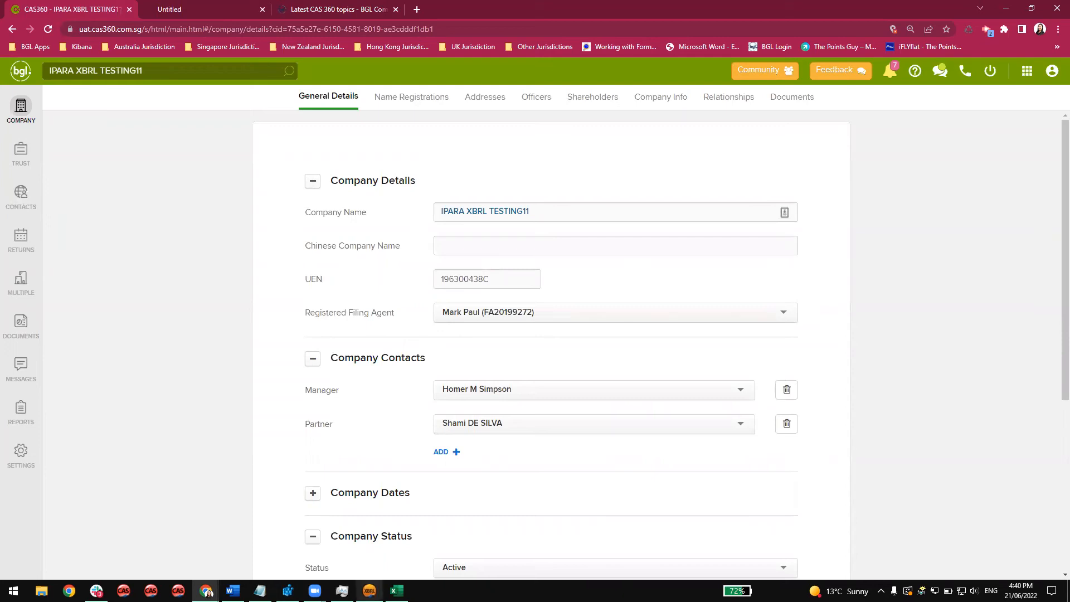
pyautogui.click(396, 532)
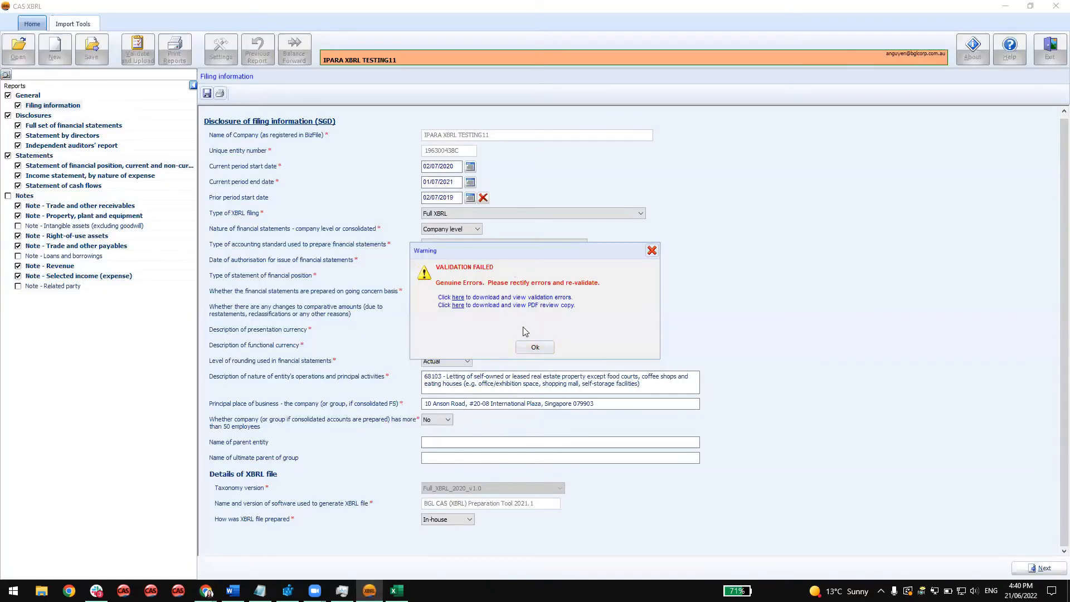
pyautogui.click(457, 305)
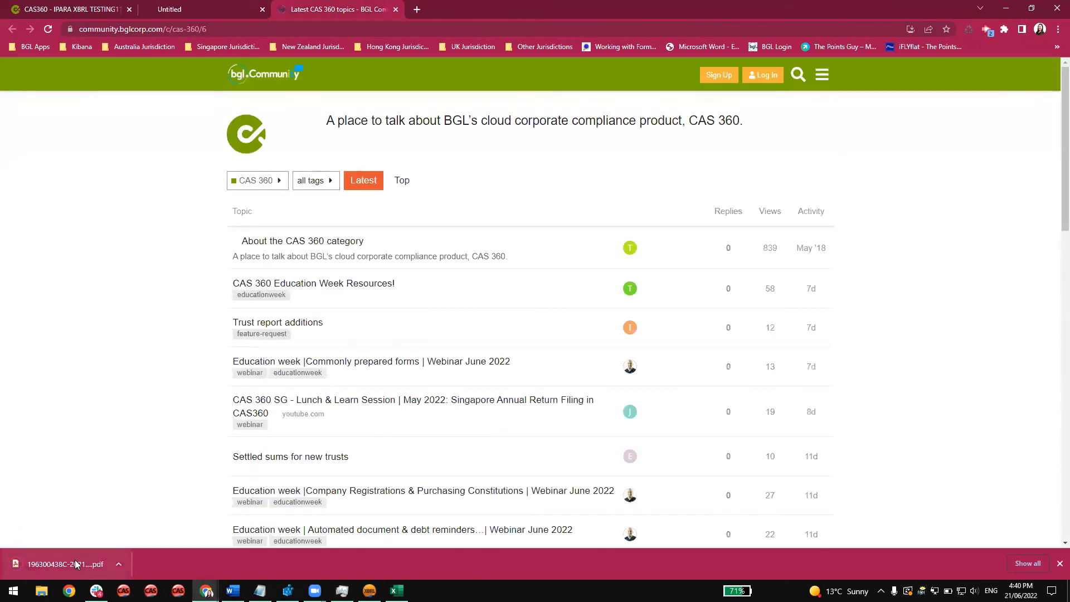
pyautogui.click(76, 564)
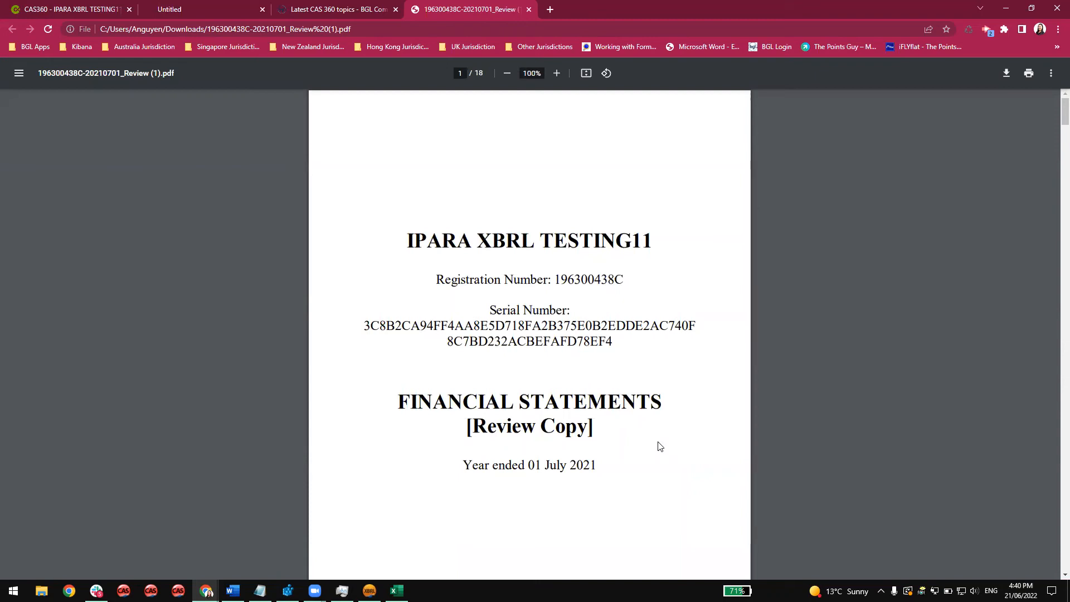
# Review the filing information and statement of financial position in the PDF review copy, then return to CAS XBRL and dismiss the validation result.
pyautogui.scroll(-19, 659, 446)
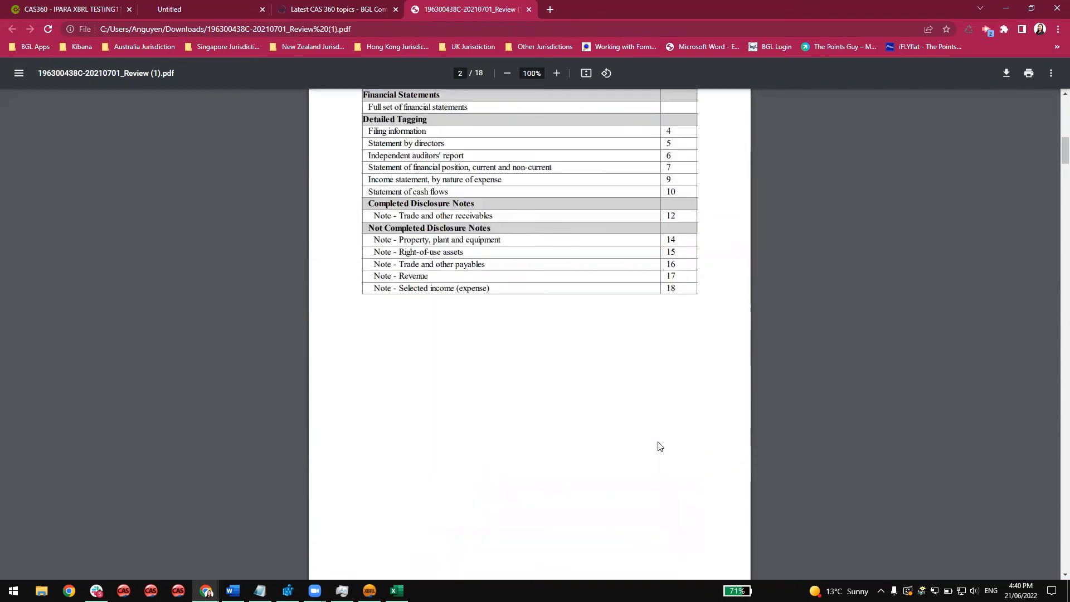
pyautogui.scroll(-13, 659, 446)
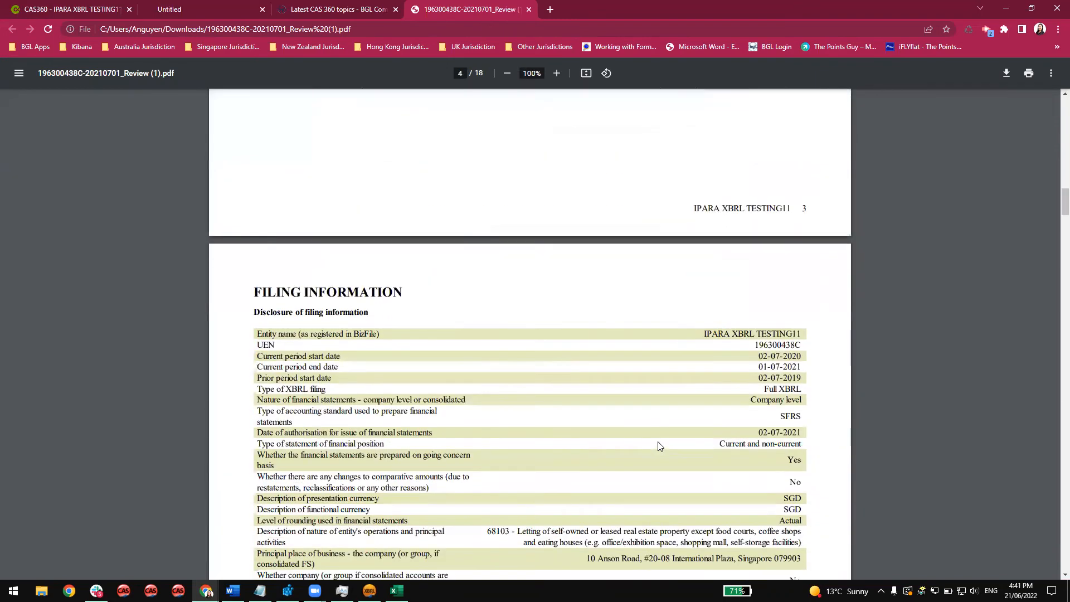
pyautogui.scroll(2, 659, 446)
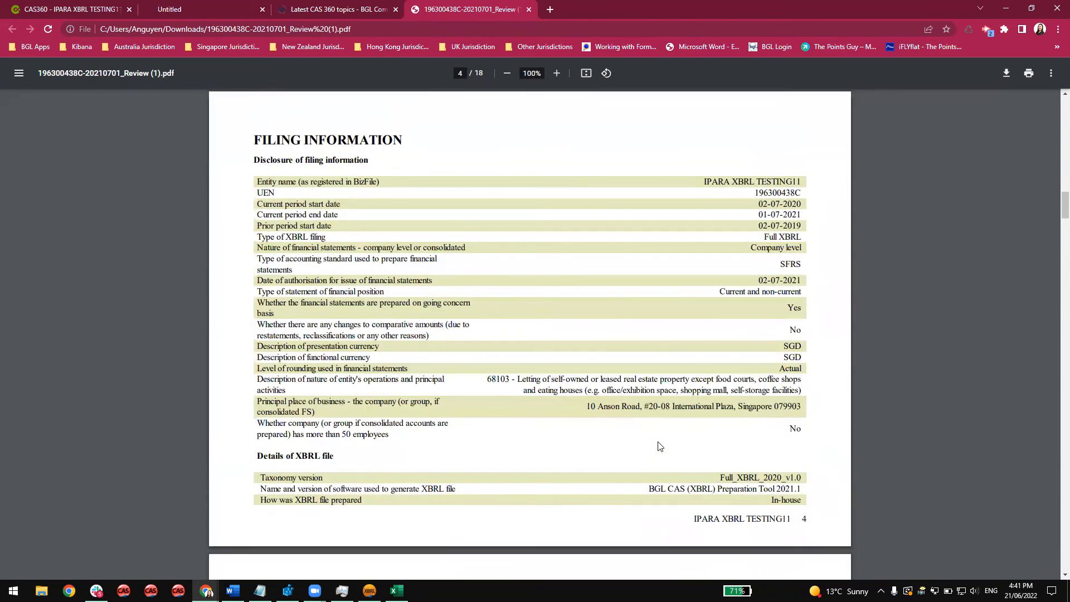
pyautogui.scroll(-20, 659, 445)
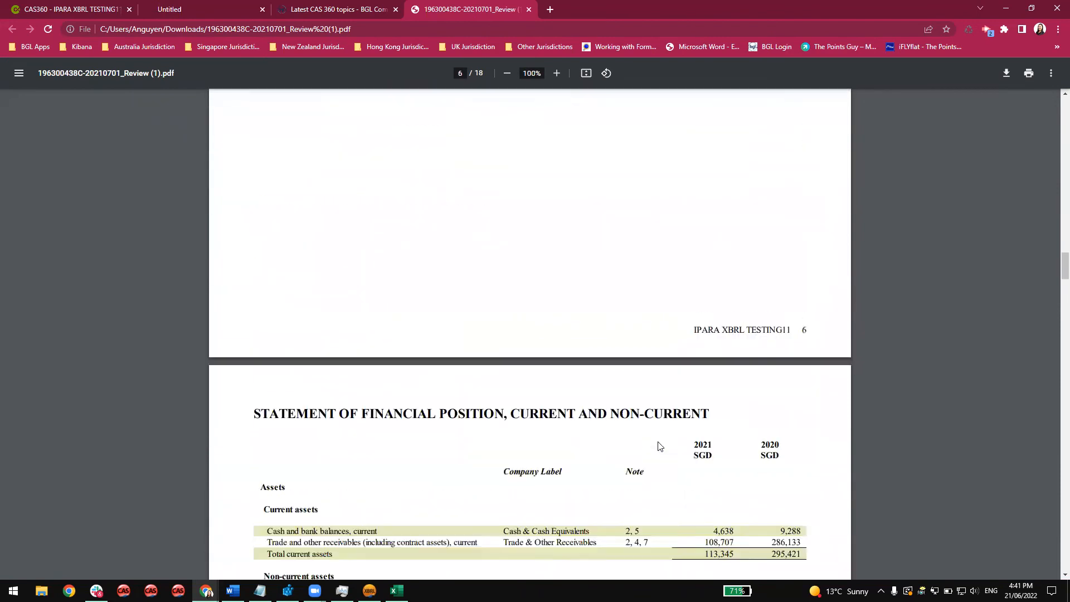
pyautogui.scroll(-5, 659, 446)
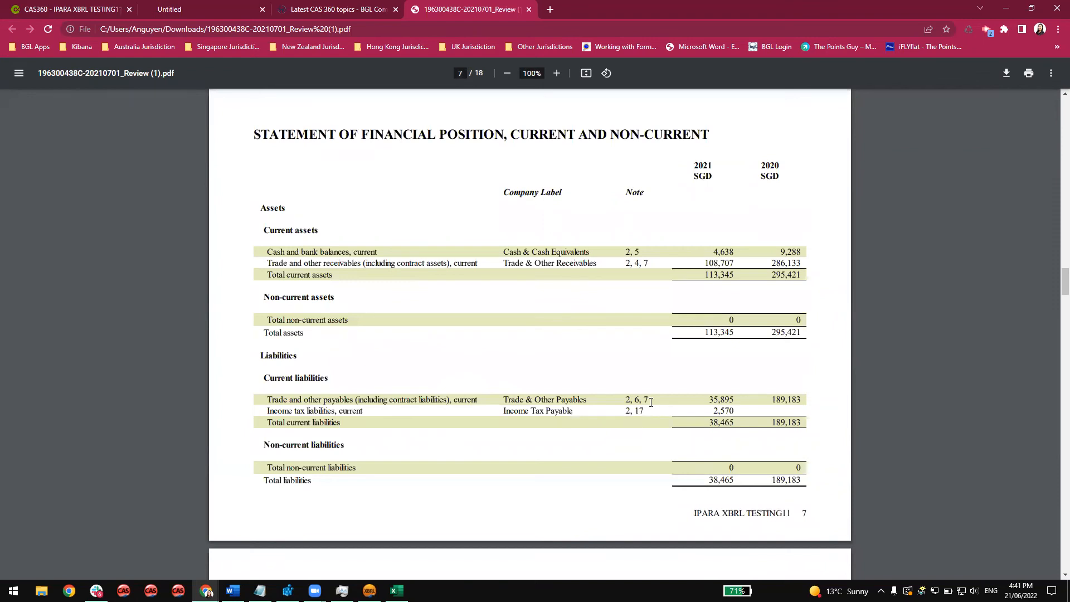
pyautogui.click(369, 590)
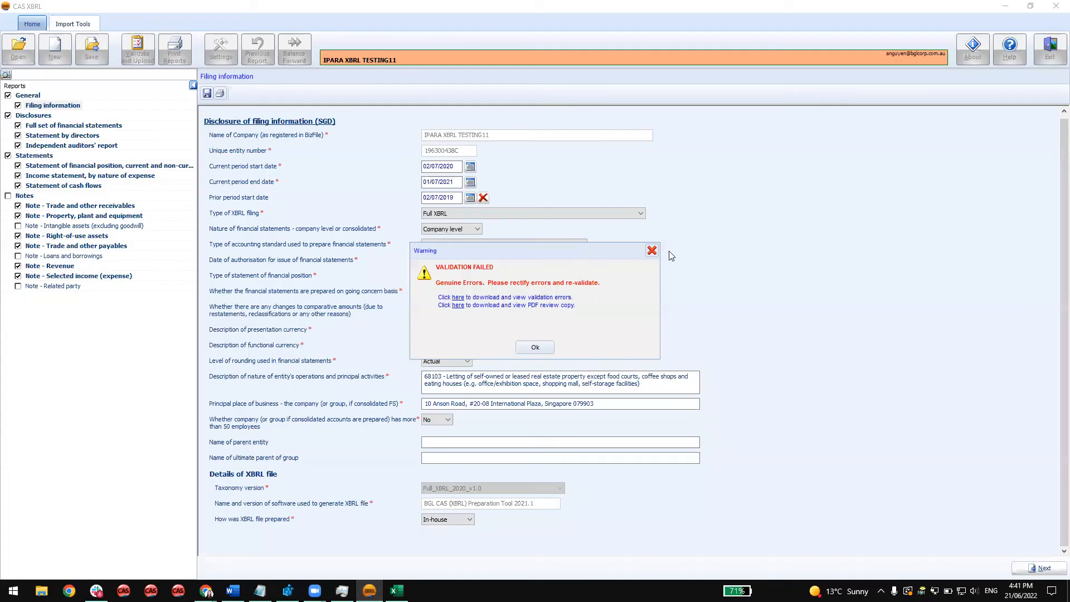
pyautogui.click(652, 250)
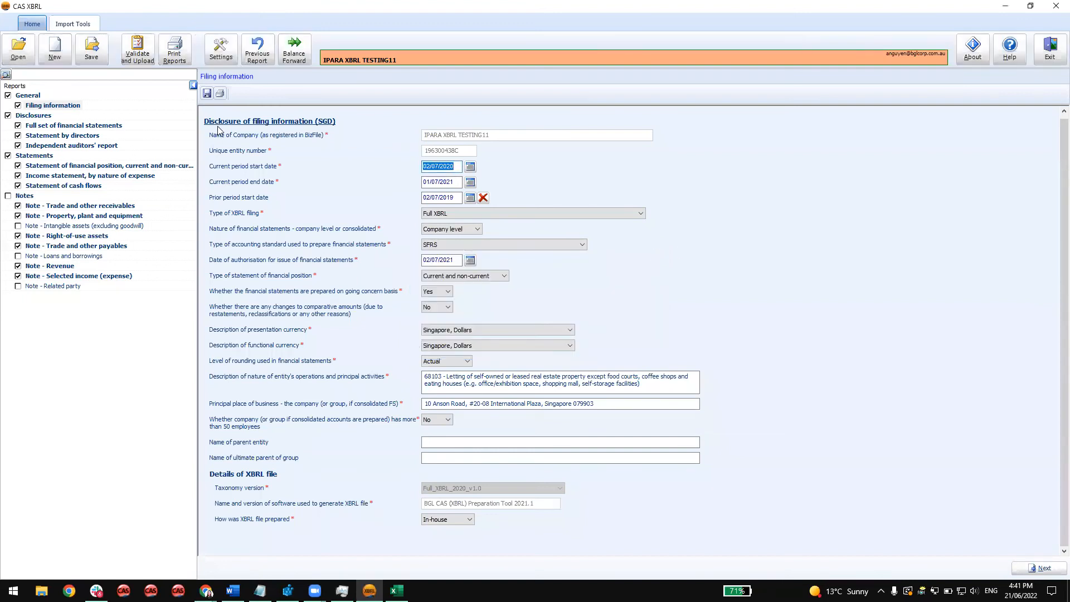
# Open the Simplified XBRL report for the period ended 01/07/2020 and view its statement of financial position and income statement.
pyautogui.click(42, 61)
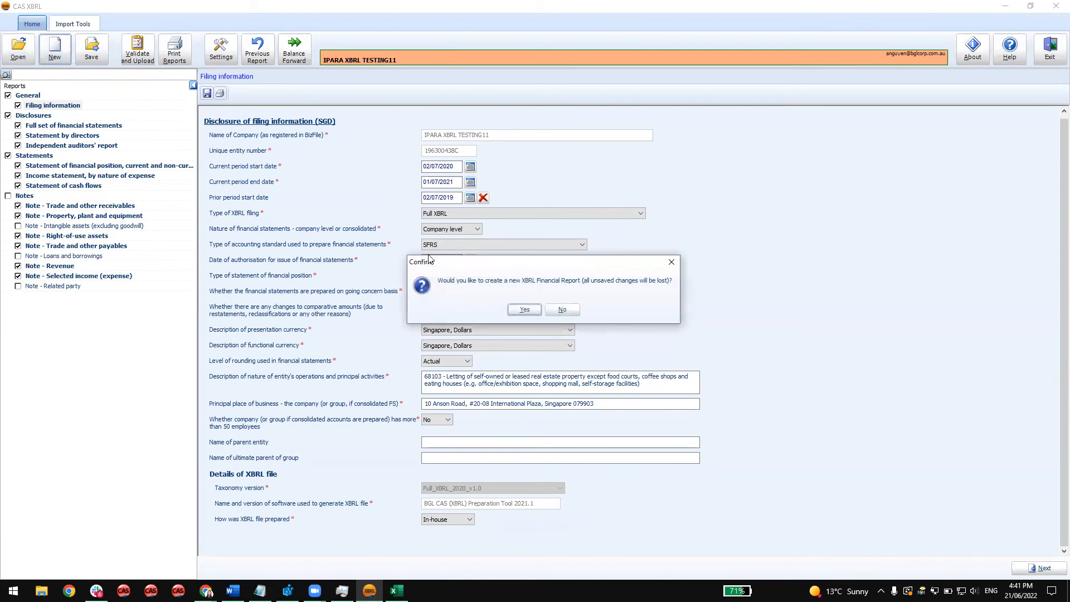
pyautogui.click(525, 310)
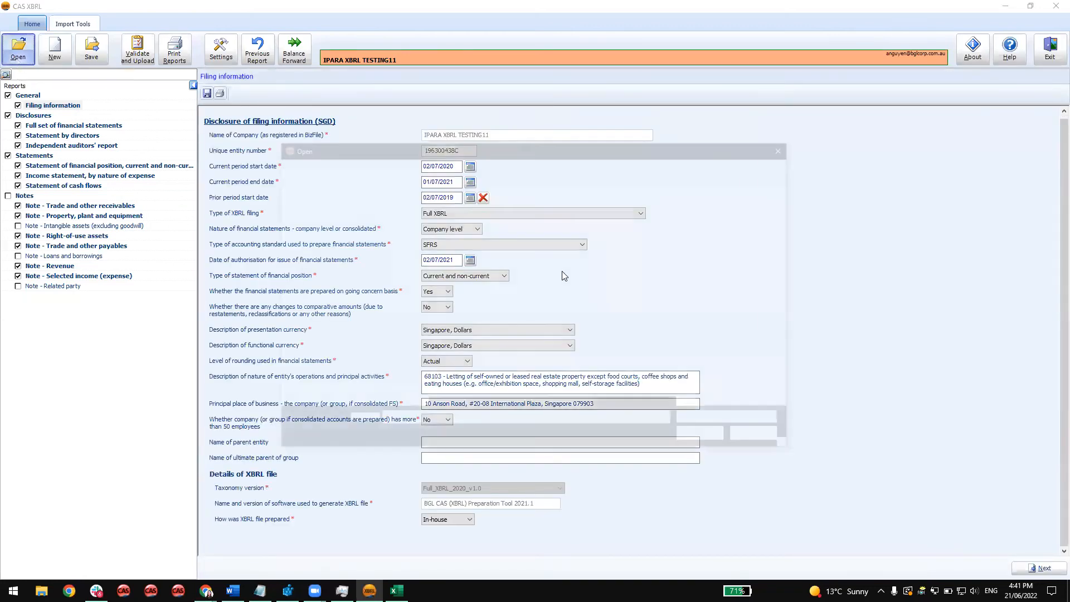
pyautogui.scroll(1, 324, 262)
pyautogui.click(323, 257)
pyautogui.doubleClick(520, 228)
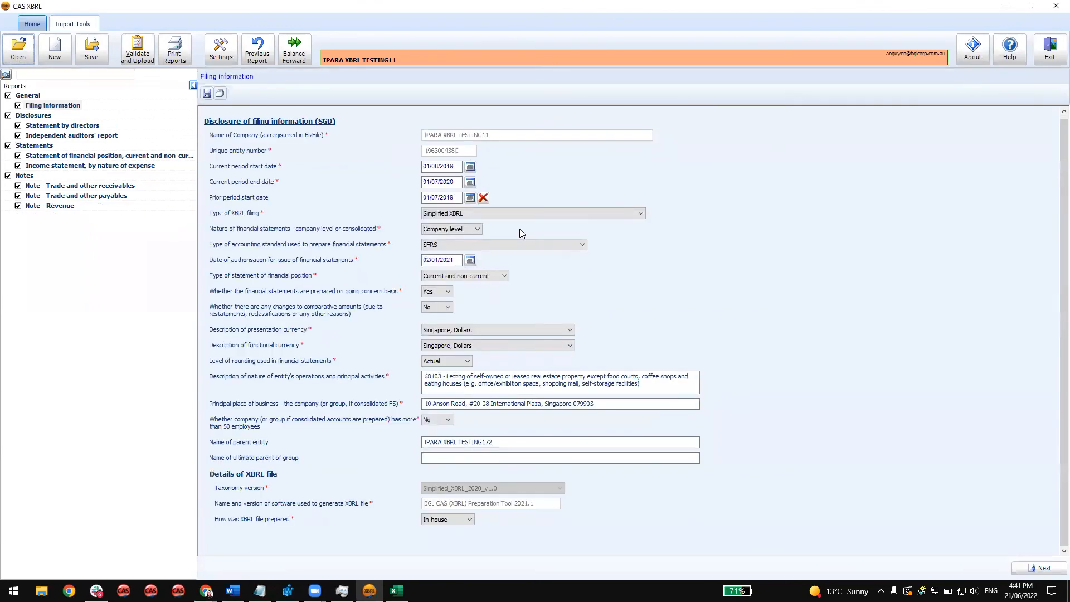
pyautogui.click(121, 157)
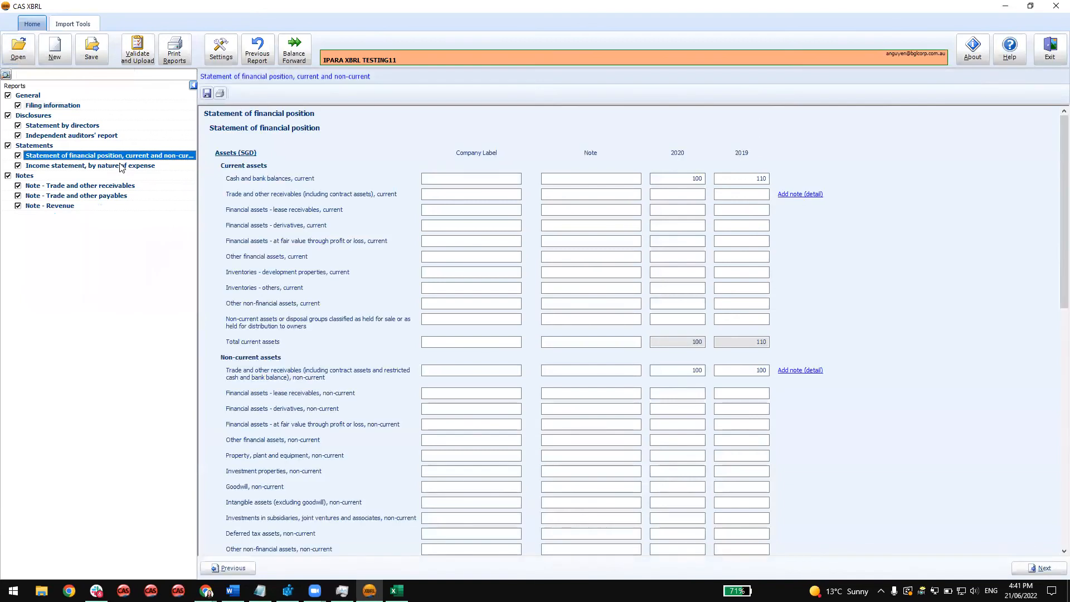
pyautogui.click(121, 166)
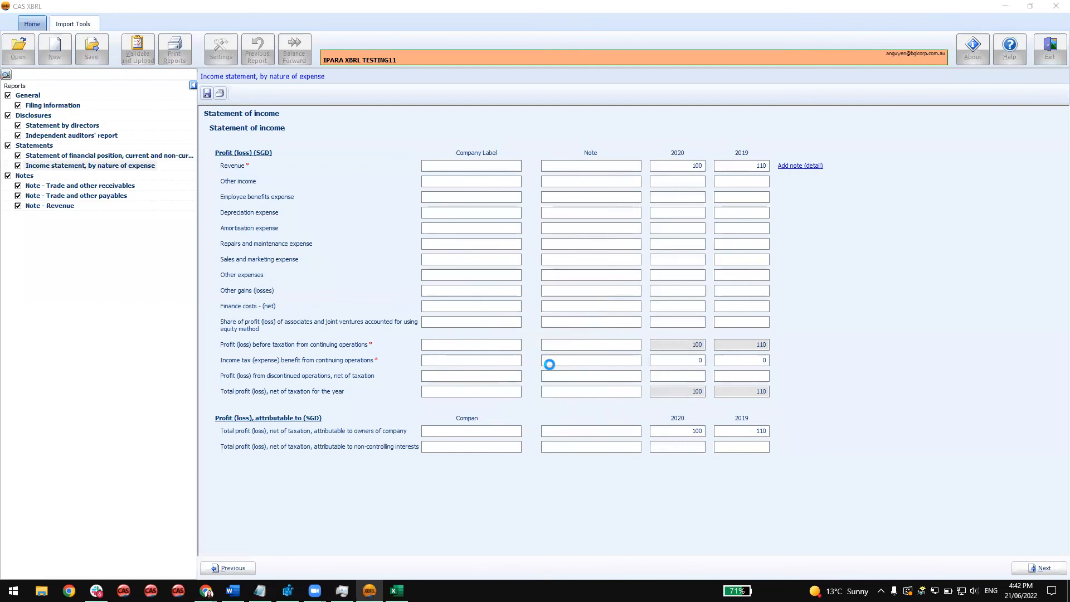
# Open the validation errors workbook for the Simplified XBRL report, look through its Genuine Errors sheet, and minimise the workbook and browser.
pyautogui.click(458, 306)
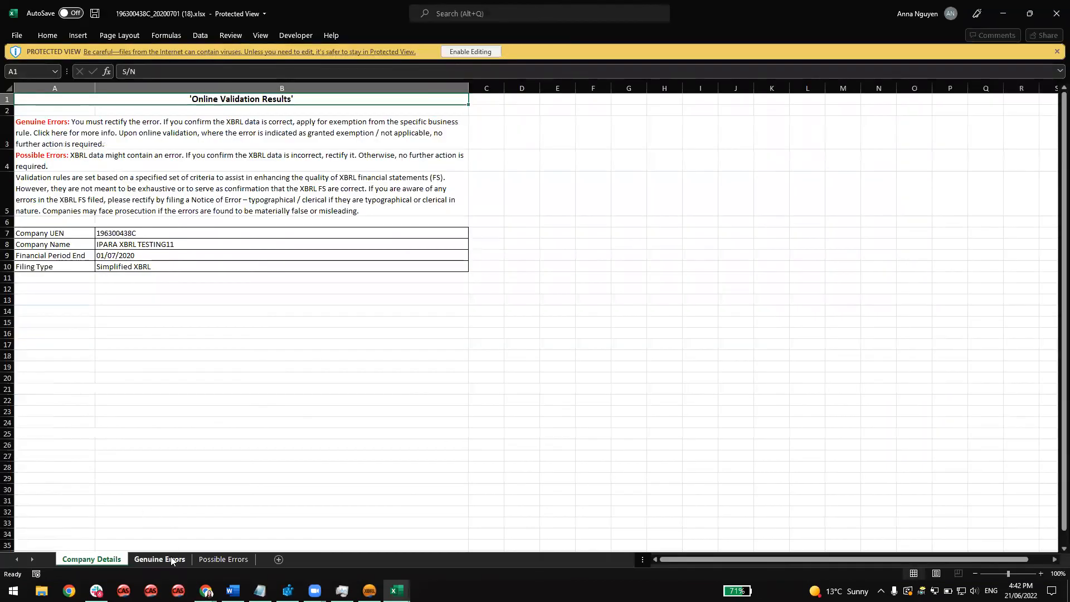
pyautogui.click(160, 559)
pyautogui.scroll(-14, 511, 451)
pyautogui.scroll(9, 513, 452)
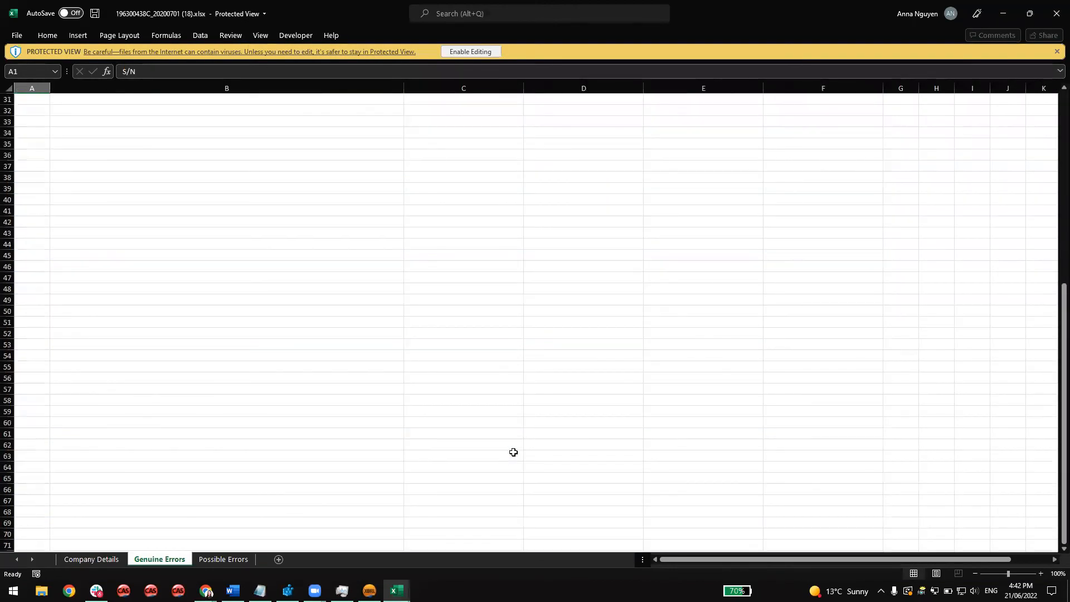
pyautogui.click(1010, 12)
pyautogui.click(1002, 13)
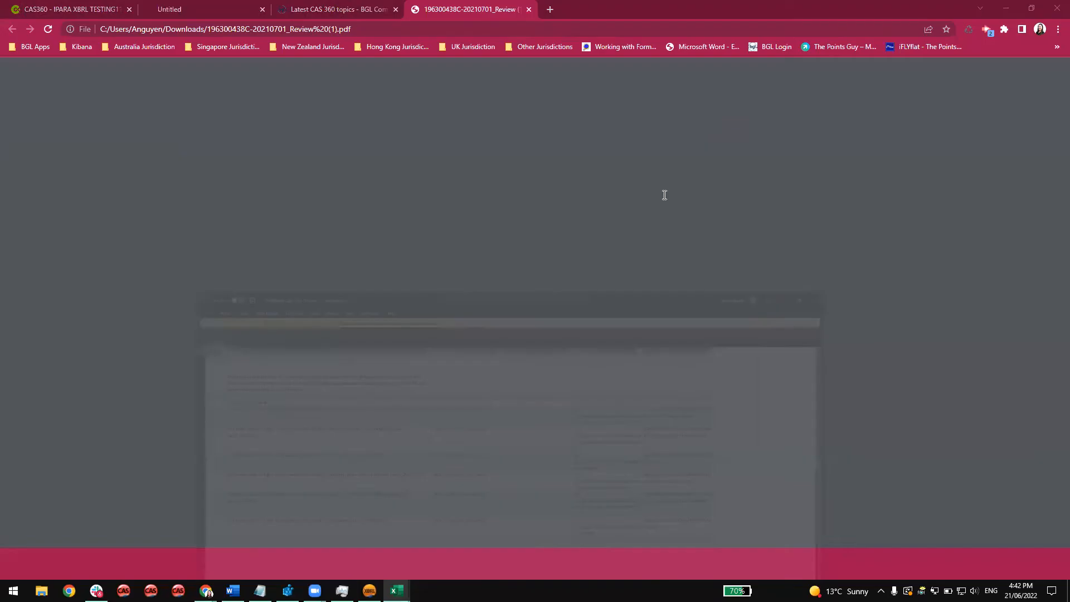
pyautogui.click(1005, 8)
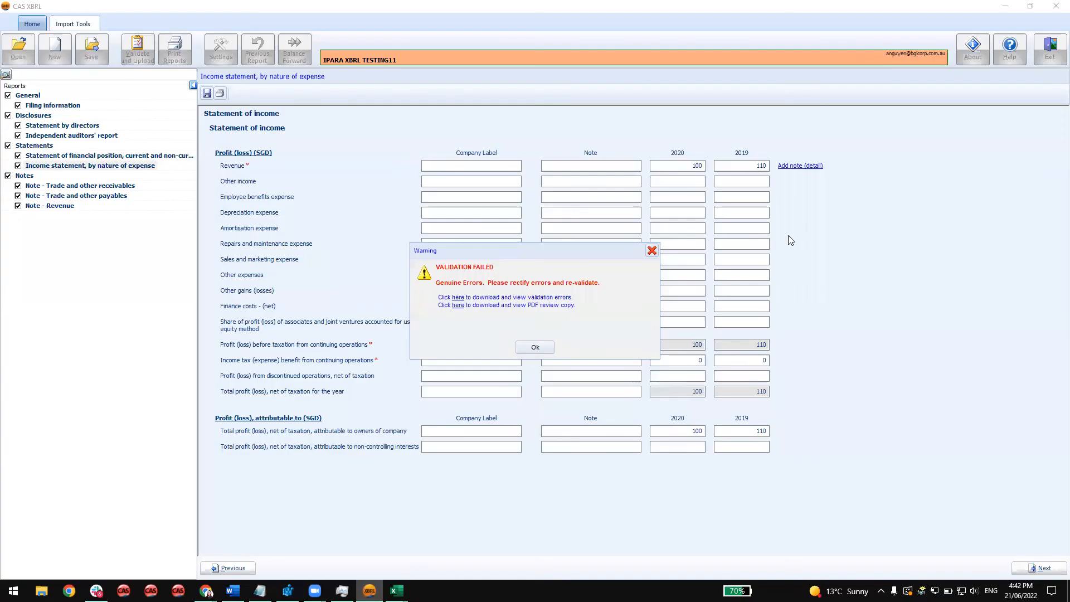
# Dismiss the validation result and exit CAS XBRL without saving the ACRA XBRL data.
pyautogui.click(654, 250)
pyautogui.click(1050, 51)
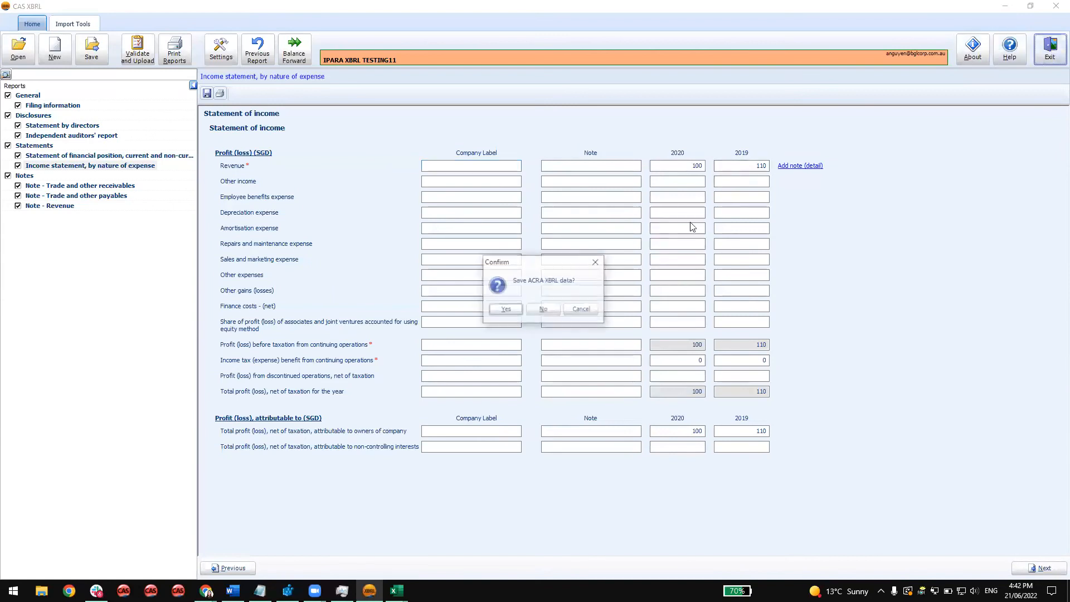
pyautogui.click(543, 310)
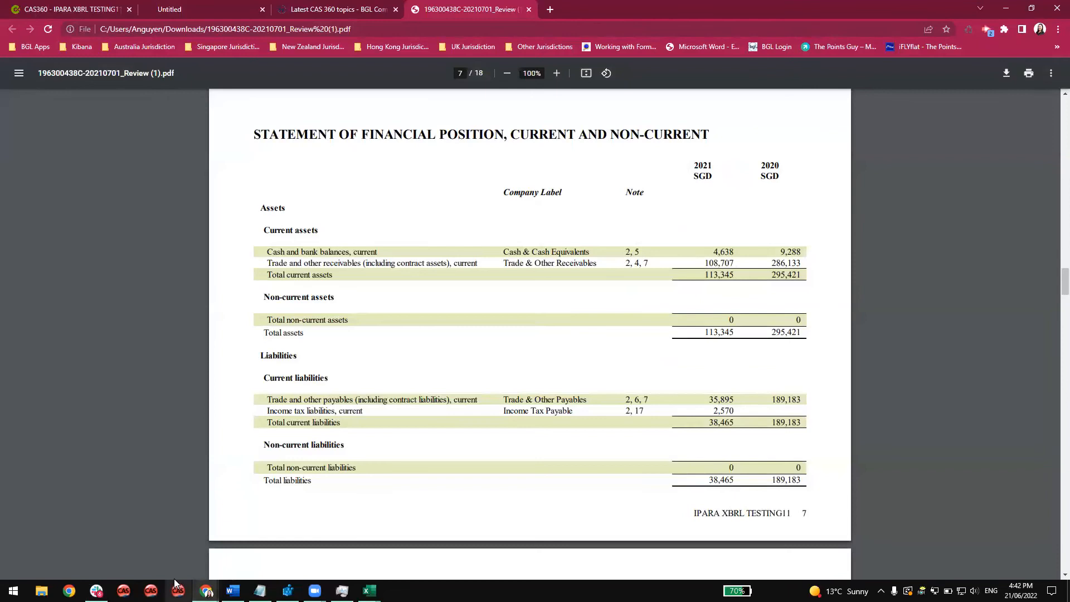
# Switch to CAS 360 and launch Prepare XBRL Financial Statements for IPARA XBRL TESTING11 from the Singapore annual returns.
pyautogui.click(100, 14)
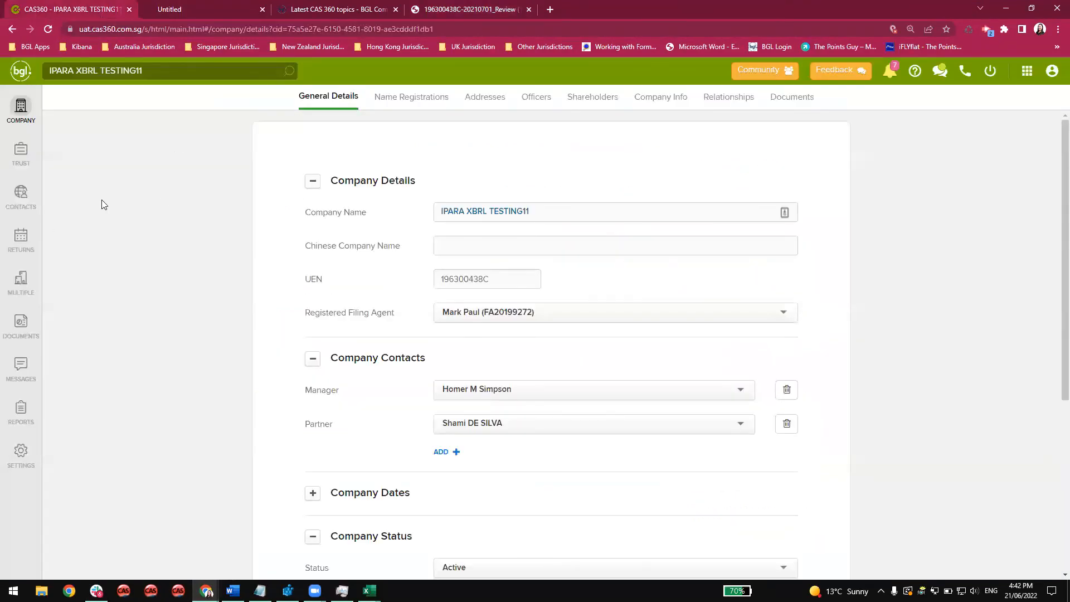
pyautogui.click(26, 243)
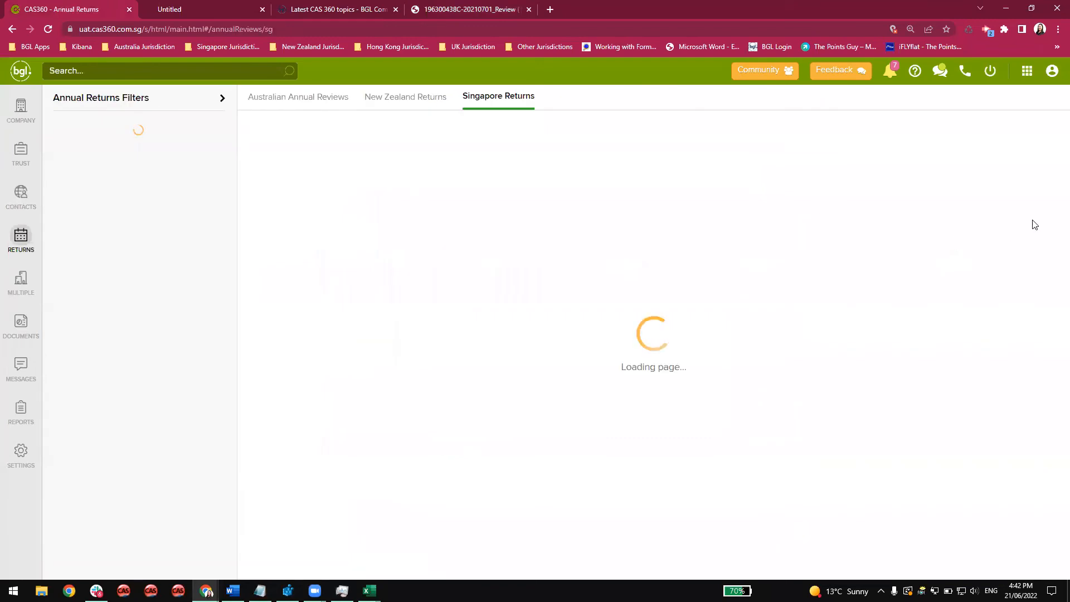
pyautogui.click(1030, 234)
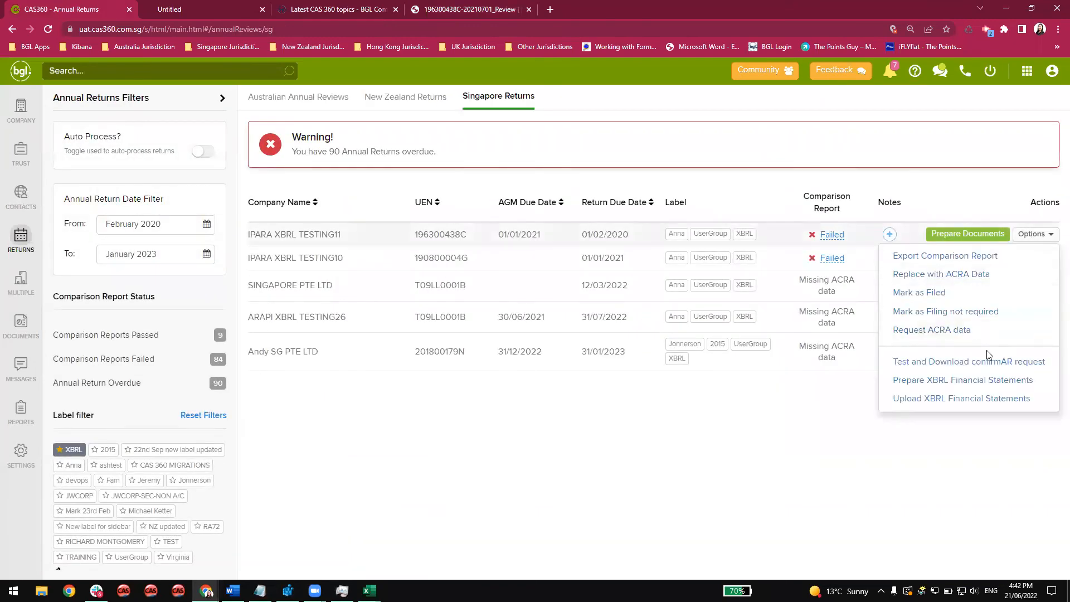
pyautogui.click(936, 379)
pyautogui.click(605, 125)
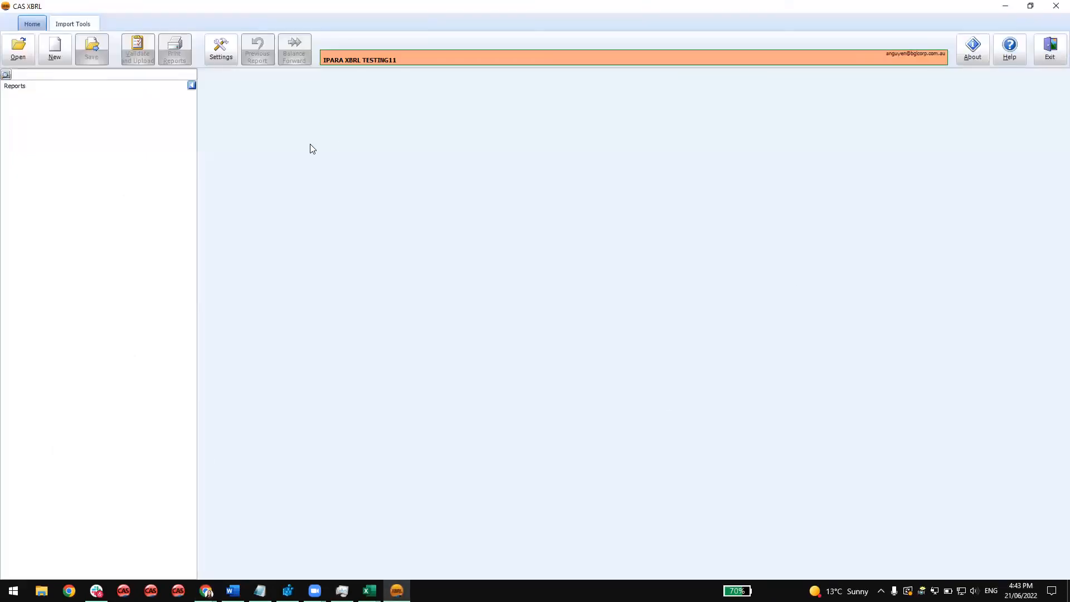
# Open the saved Simplified XBRL report of IPARA XBRL TESTING11 from the XBRLFiles folder.
pyautogui.click(18, 49)
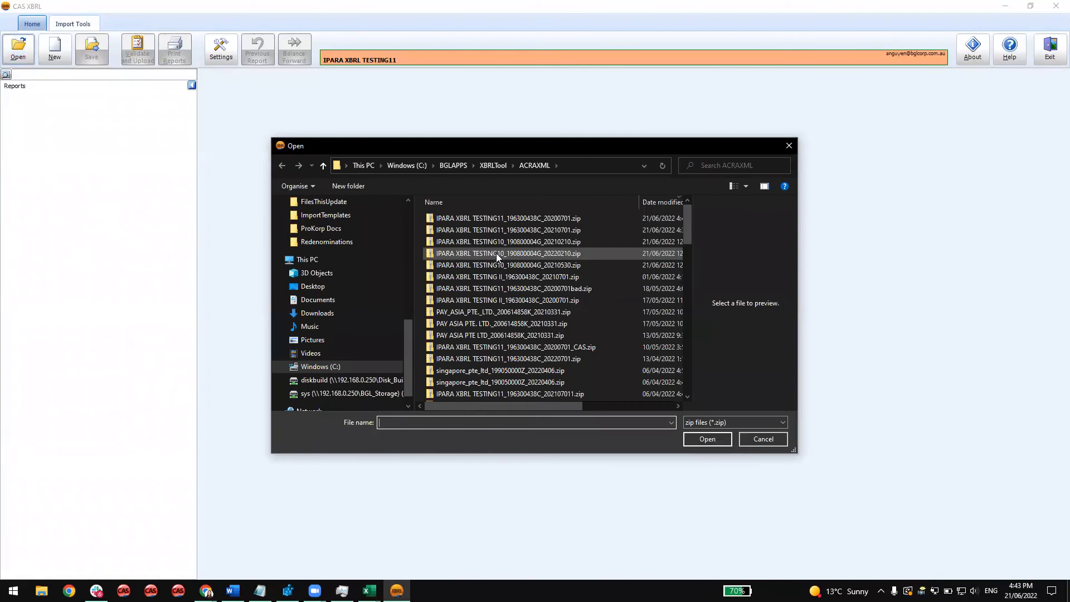
pyautogui.scroll(1, 342, 285)
pyautogui.click(354, 229)
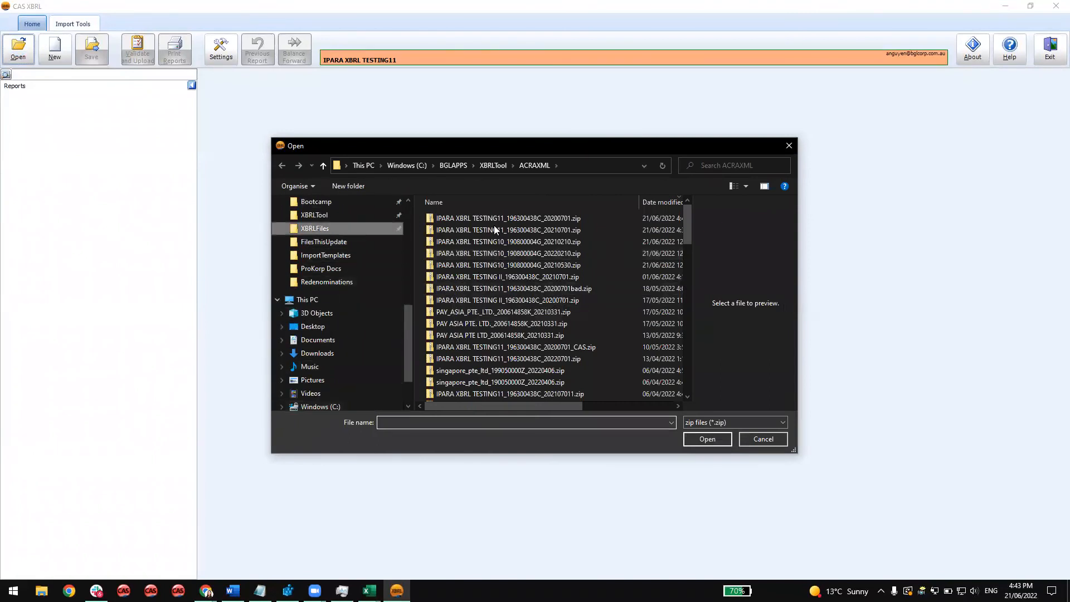
pyautogui.doubleClick(548, 231)
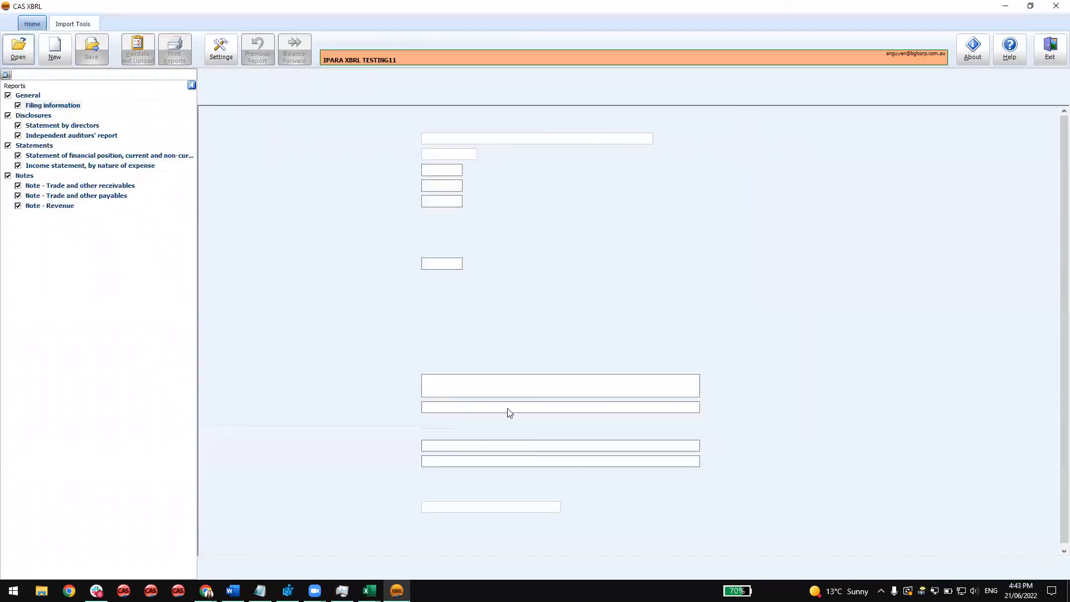
# Set the name of parent entity to IPARA XBRL TESTING176 and run Validate and Upload on the report.
pyautogui.click(498, 443)
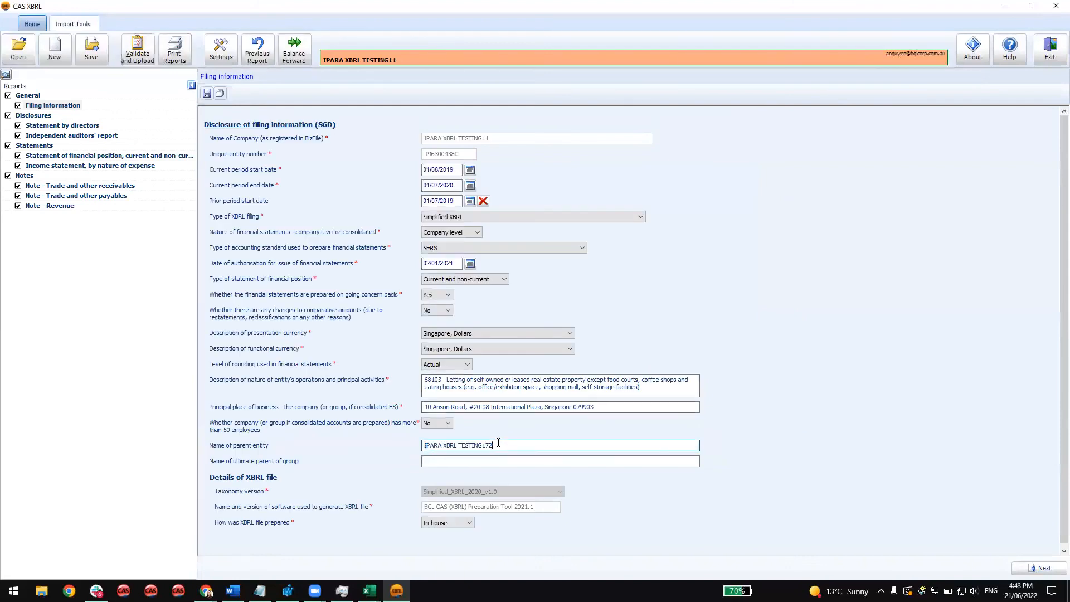
pyautogui.click(135, 54)
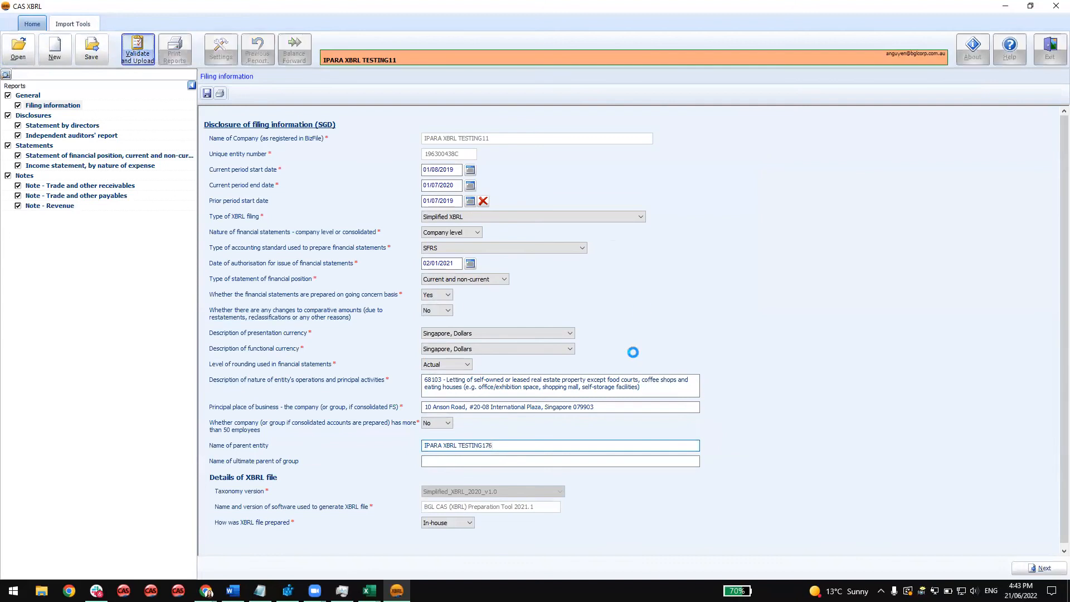
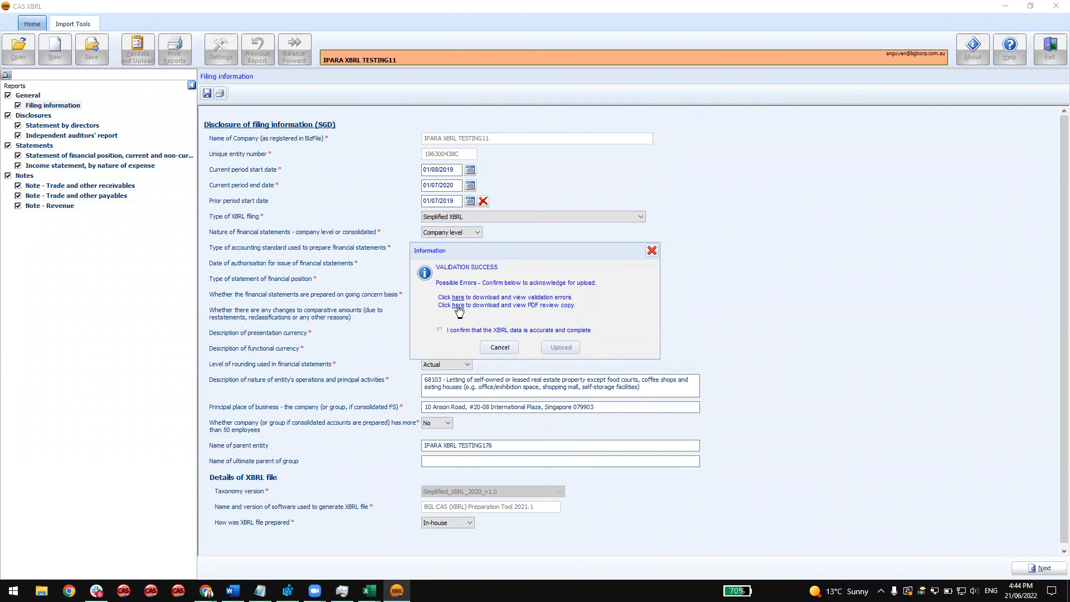
pyautogui.click(440, 331)
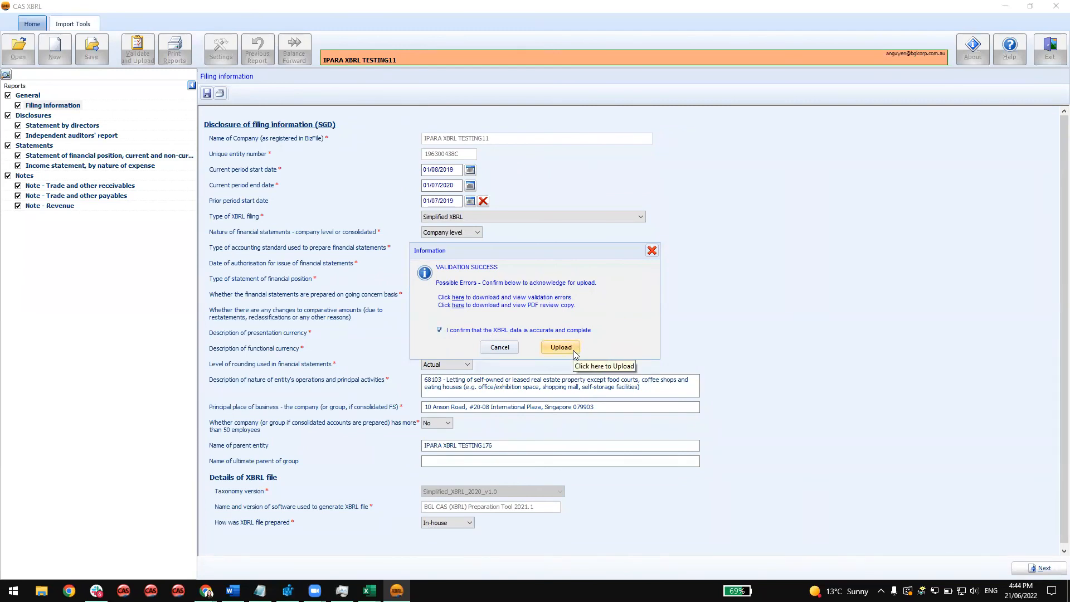
pyautogui.click(463, 332)
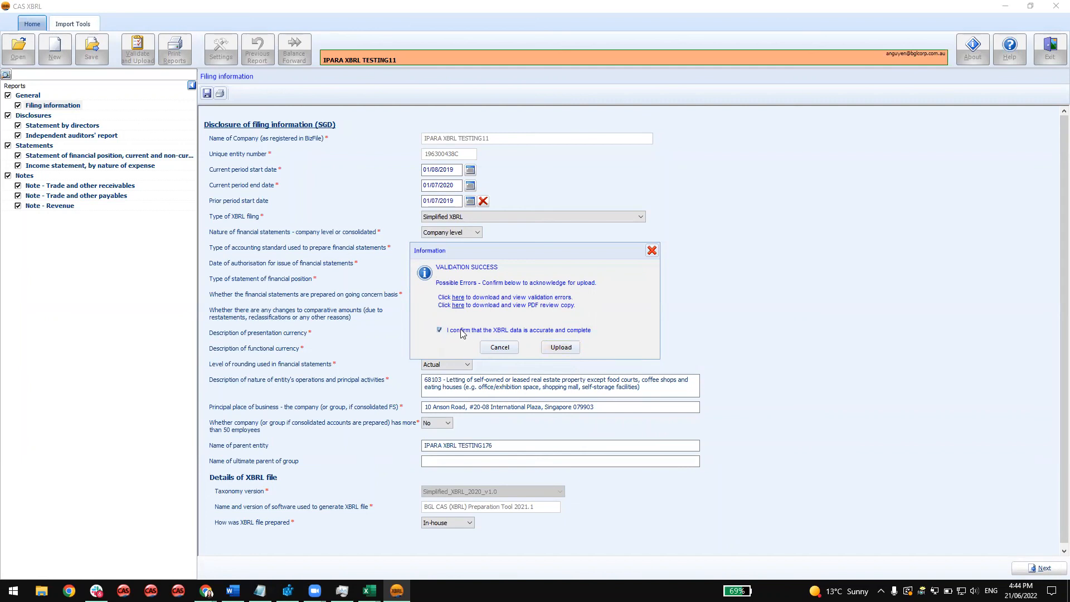
pyautogui.click(561, 333)
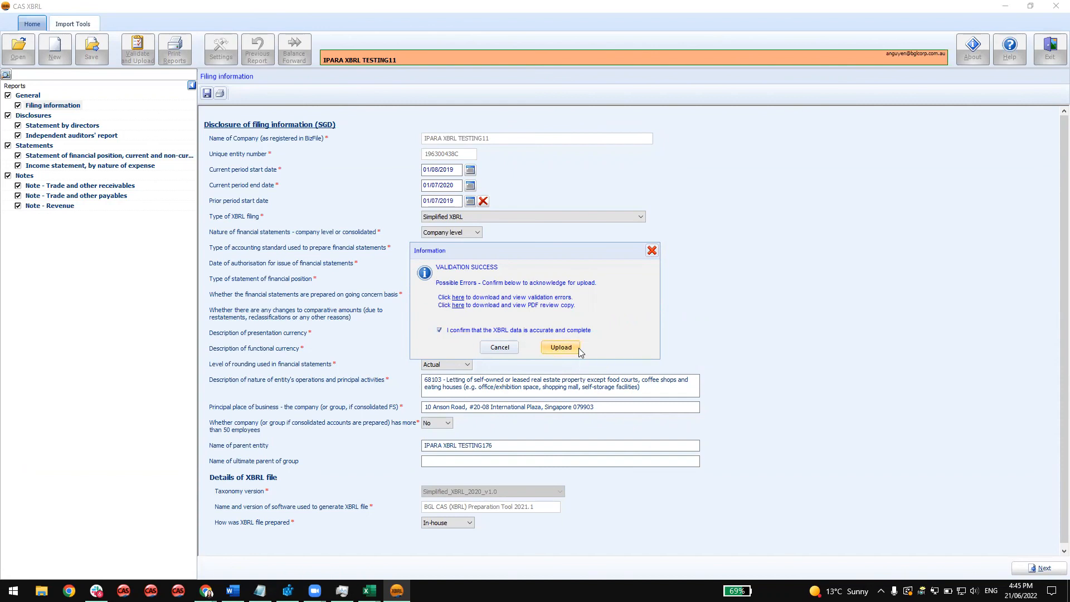
# Dismiss the validation result without uploading and exit CAS XBRL without saving the ACRA XBRL data.
pyautogui.click(651, 250)
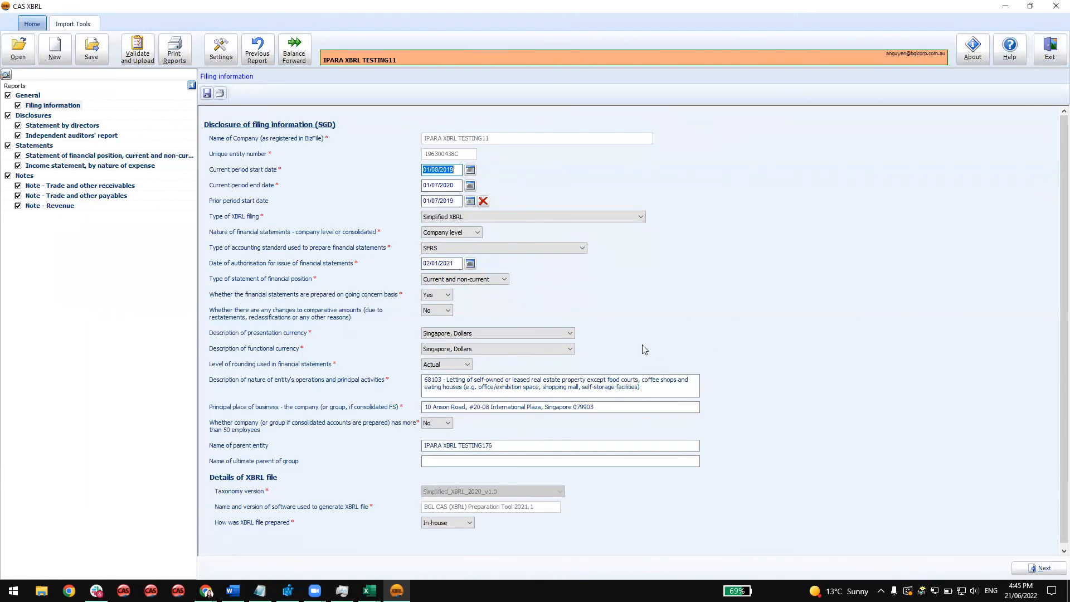
pyautogui.click(1052, 55)
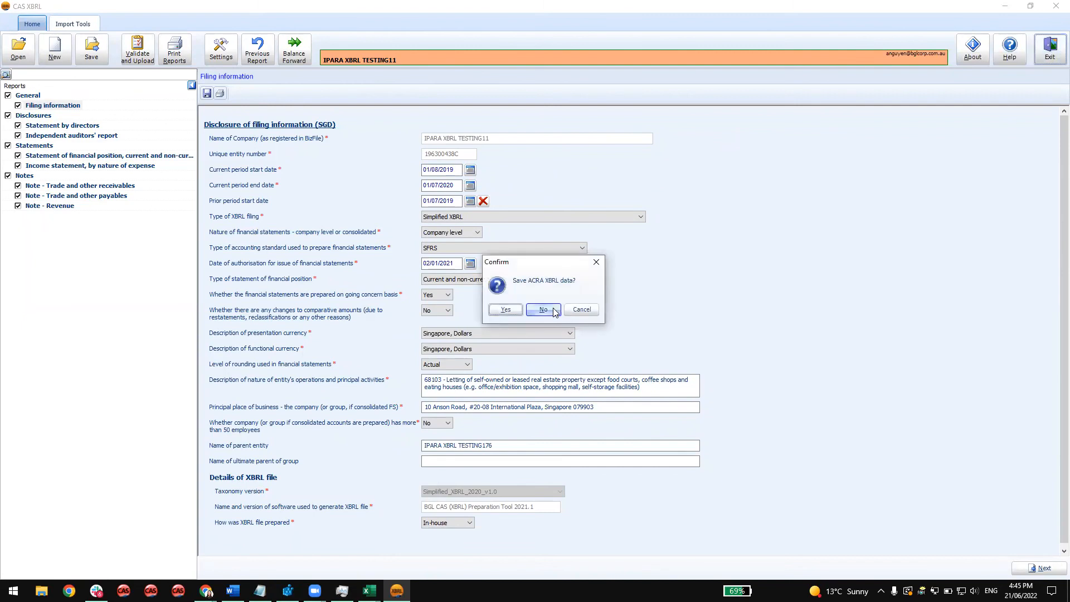
pyautogui.click(554, 310)
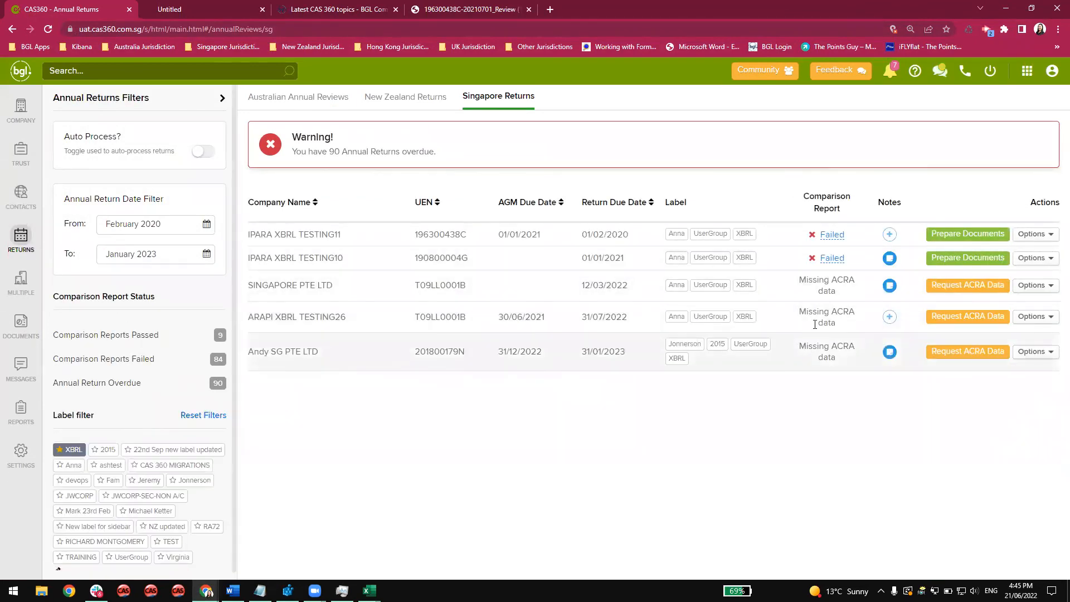
# In CAS 360, run Upload XBRL Financial Statements for IPARA XBRL TESTING11 and validate IPARA_XBRL_TESTING11_196300438C_20200701_173.zip from the XBRLFiles folder.
pyautogui.click(1032, 237)
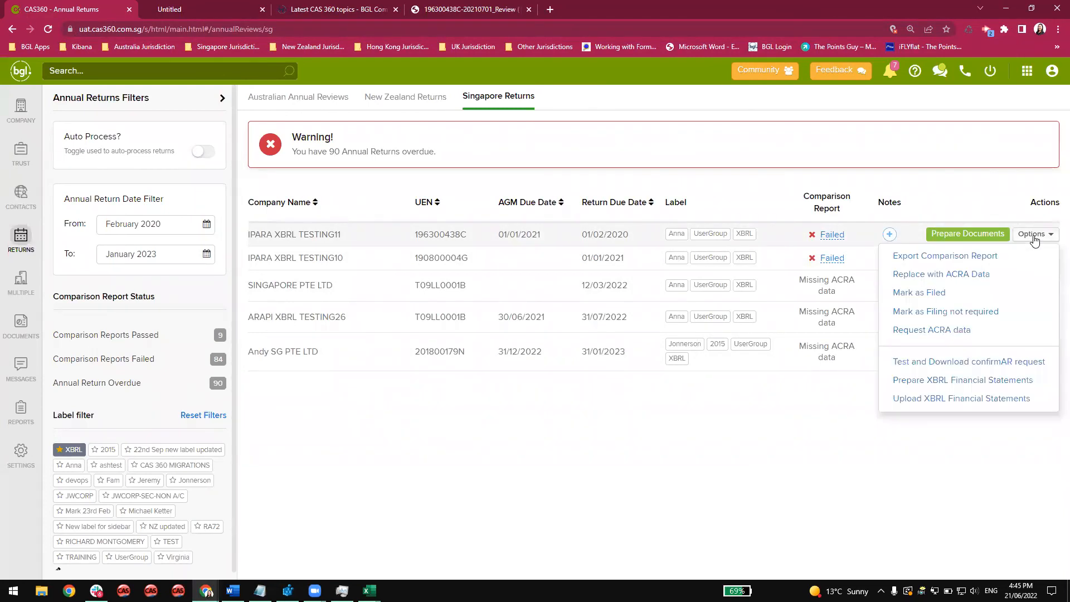
pyautogui.click(924, 399)
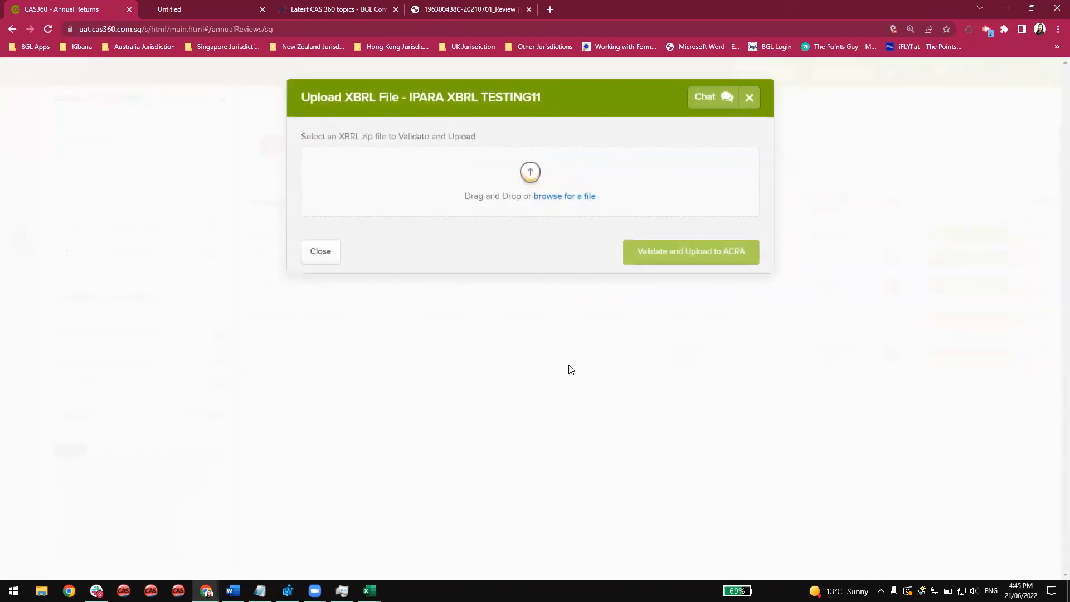
pyautogui.click(594, 197)
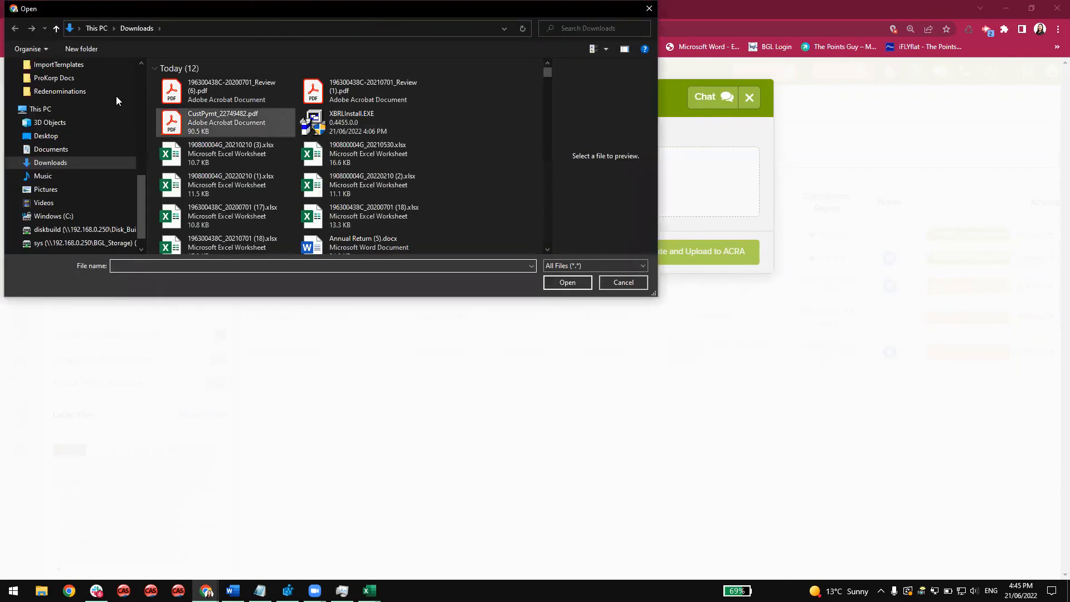
pyautogui.click(56, 105)
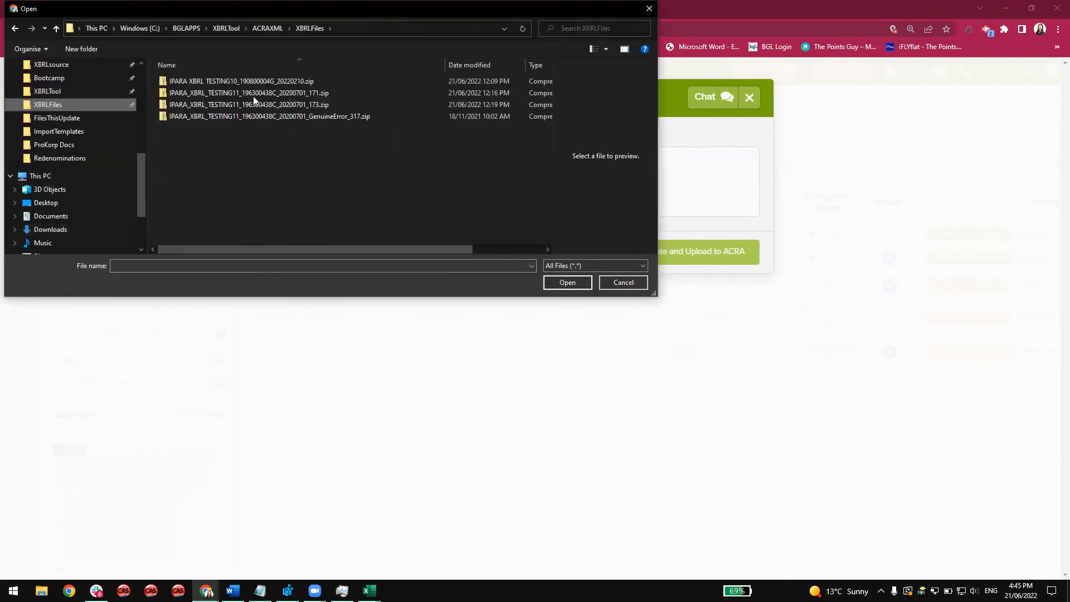
pyautogui.doubleClick(272, 106)
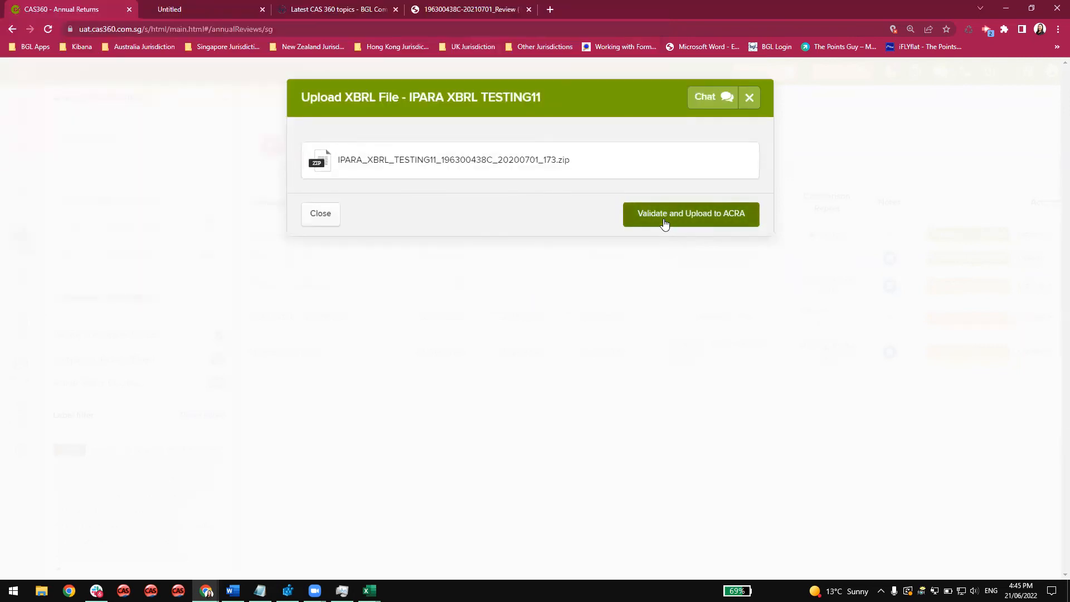
pyautogui.click(664, 219)
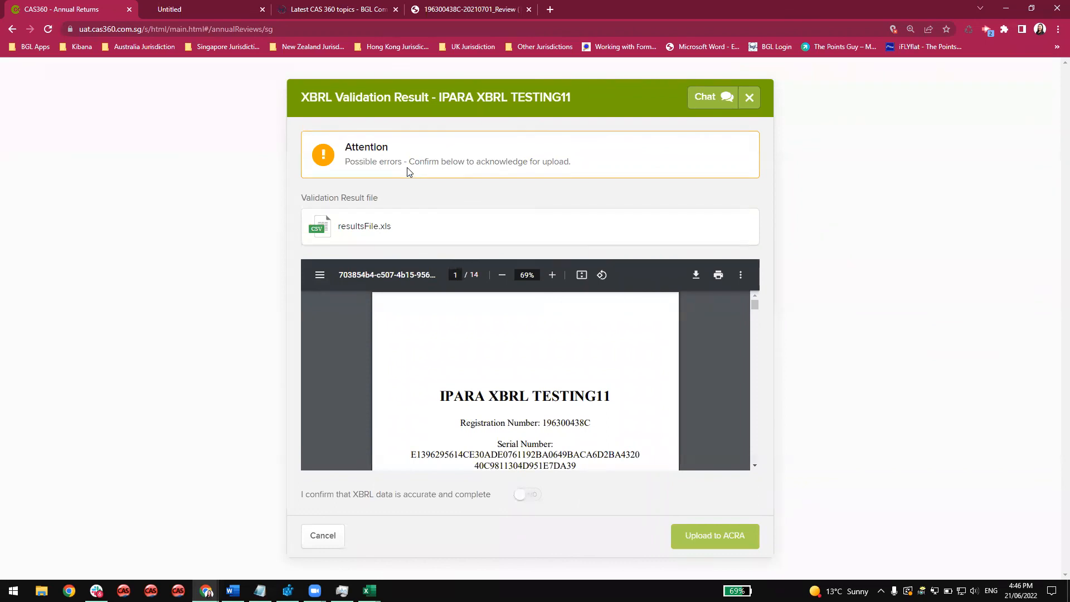
# Review the PDF copy, confirm that the XBRL data is accurate and complete, and upload it to ACRA, returning to the annual returns list.
pyautogui.moveTo(428, 231)
pyautogui.moveTo(755, 304)
pyautogui.mouseDown()
pyautogui.moveTo(755, 453)
pyautogui.moveTo(747, 301)
pyautogui.mouseUp()
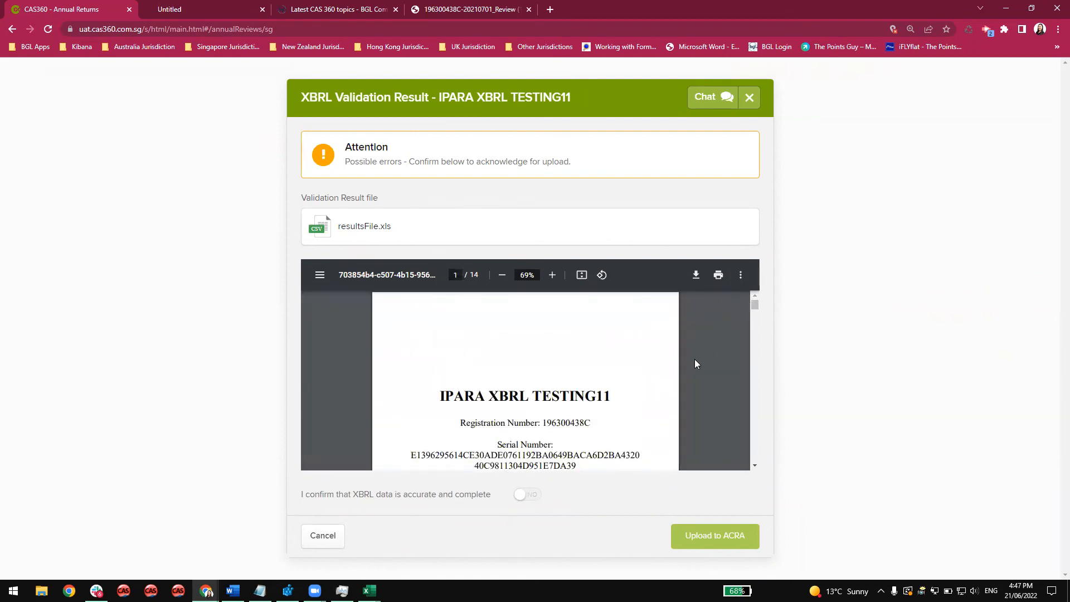
pyautogui.scroll(-4, 694, 359)
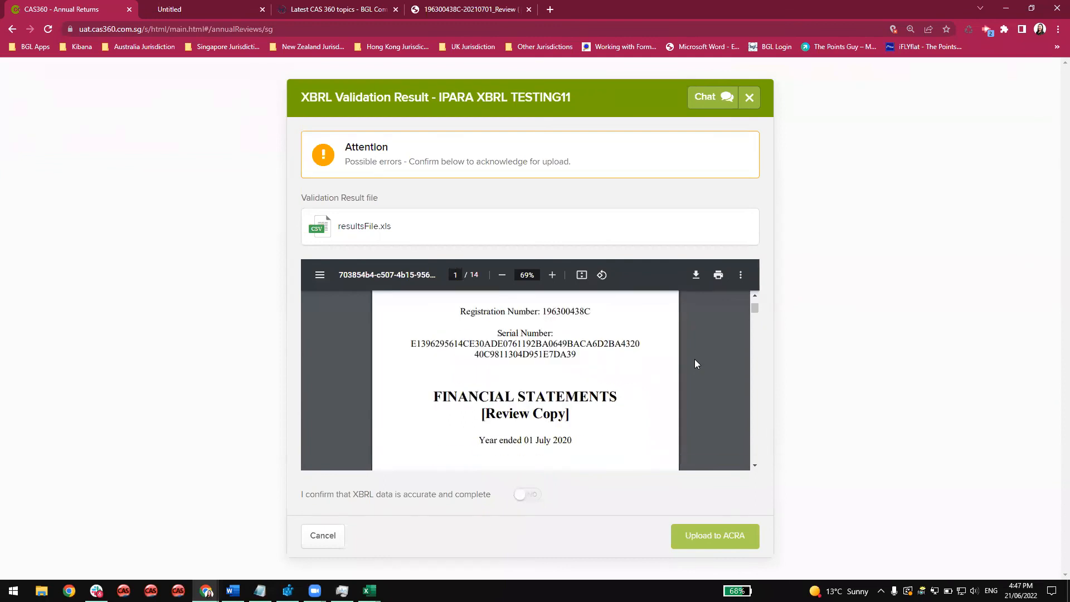
pyautogui.scroll(-2, 694, 364)
pyautogui.scroll(2, 694, 364)
pyautogui.click(530, 496)
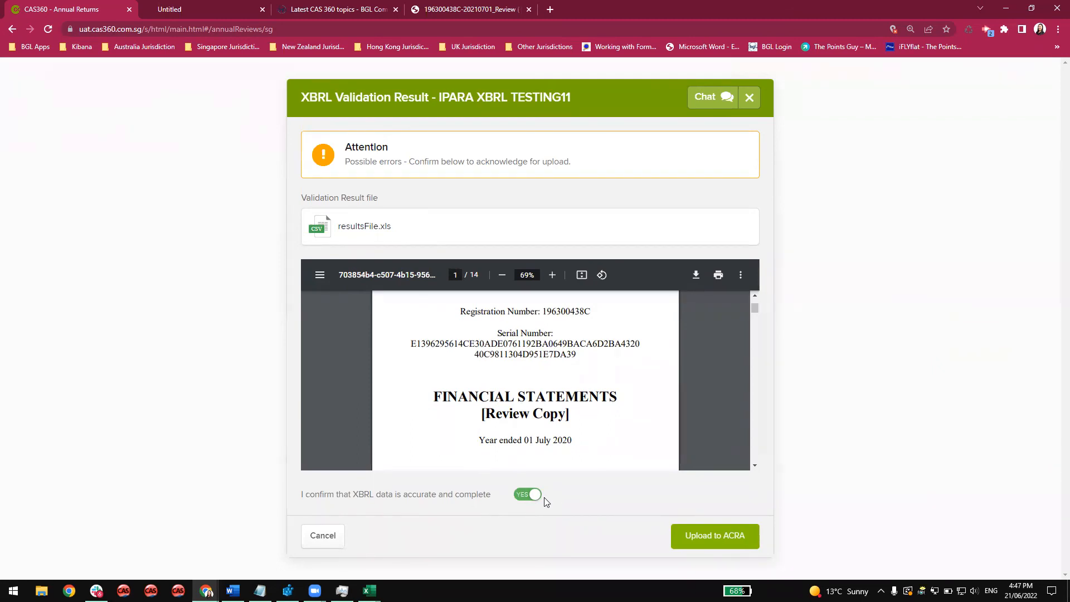
pyautogui.click(721, 546)
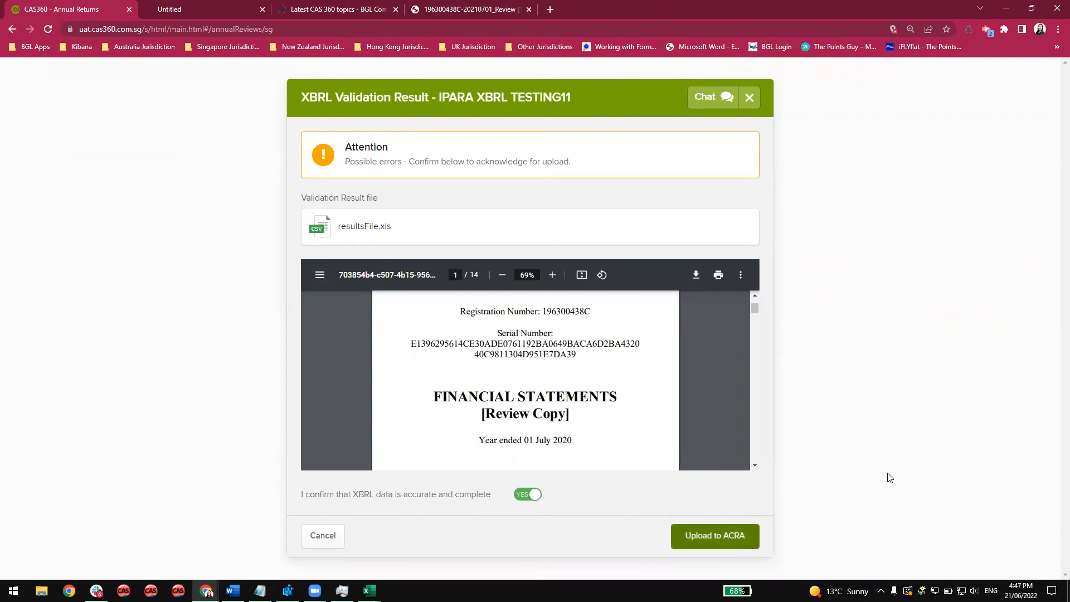
pyautogui.click(594, 167)
pyautogui.click(595, 177)
pyautogui.click(740, 231)
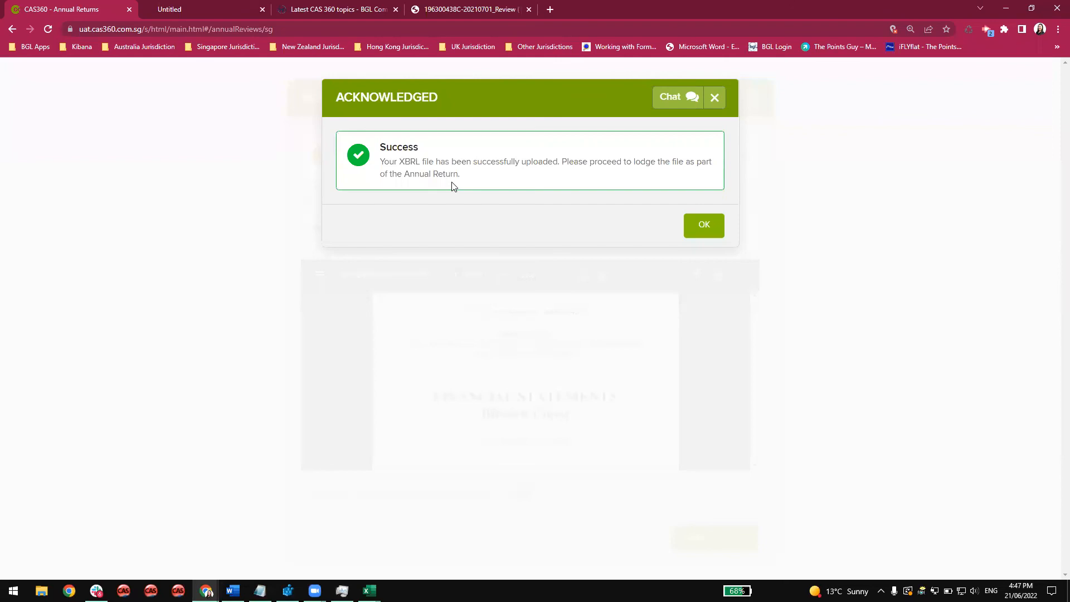
pyautogui.click(702, 227)
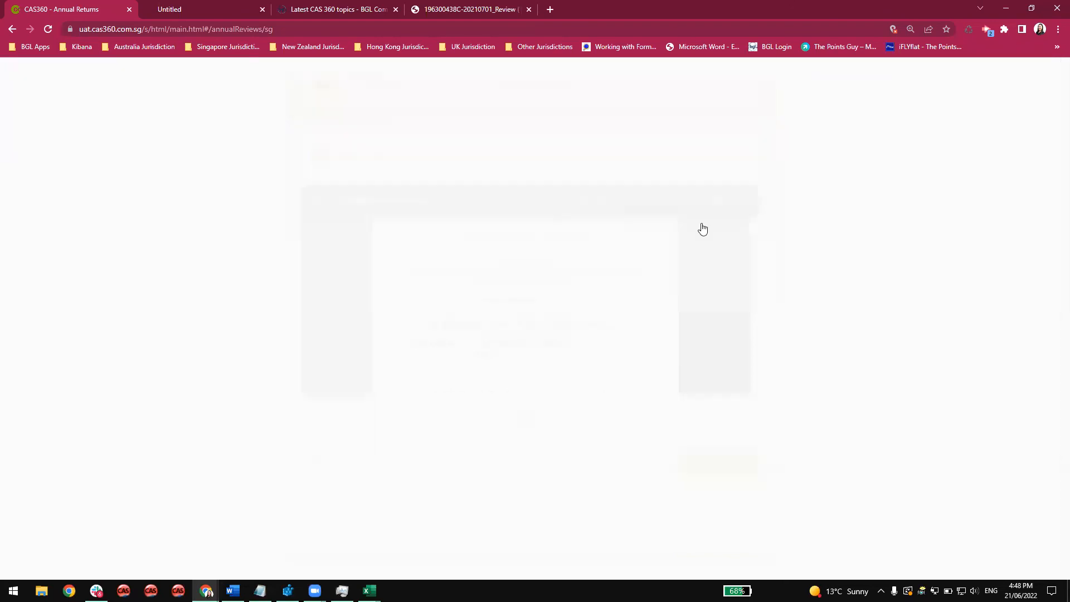
pyautogui.click(330, 222)
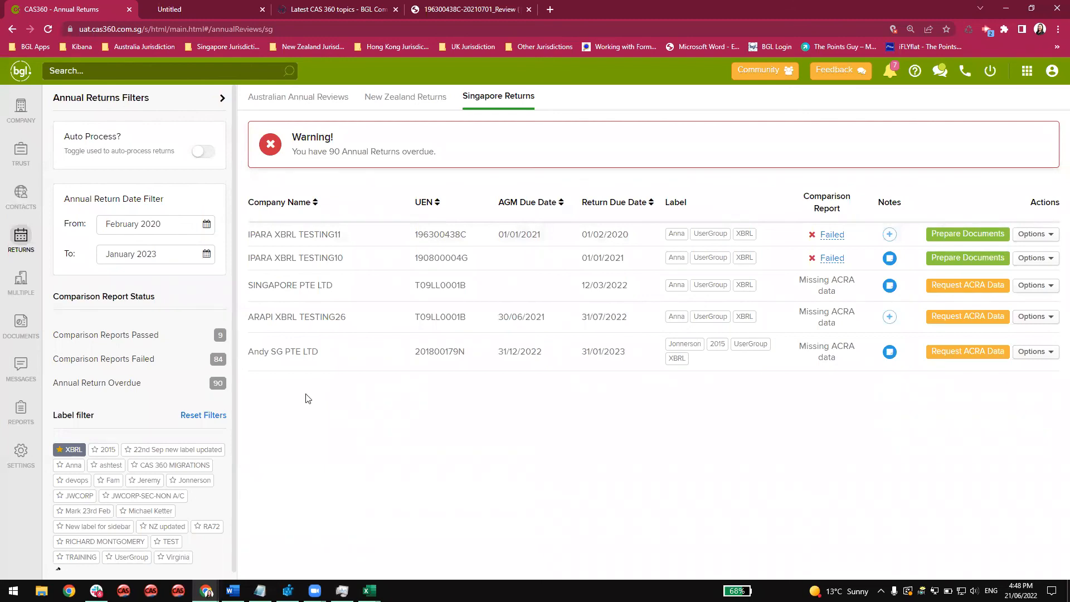
# Revoke the authorisation of the authorised Singapore lodgement agent in the agent settings.
pyautogui.click(20, 452)
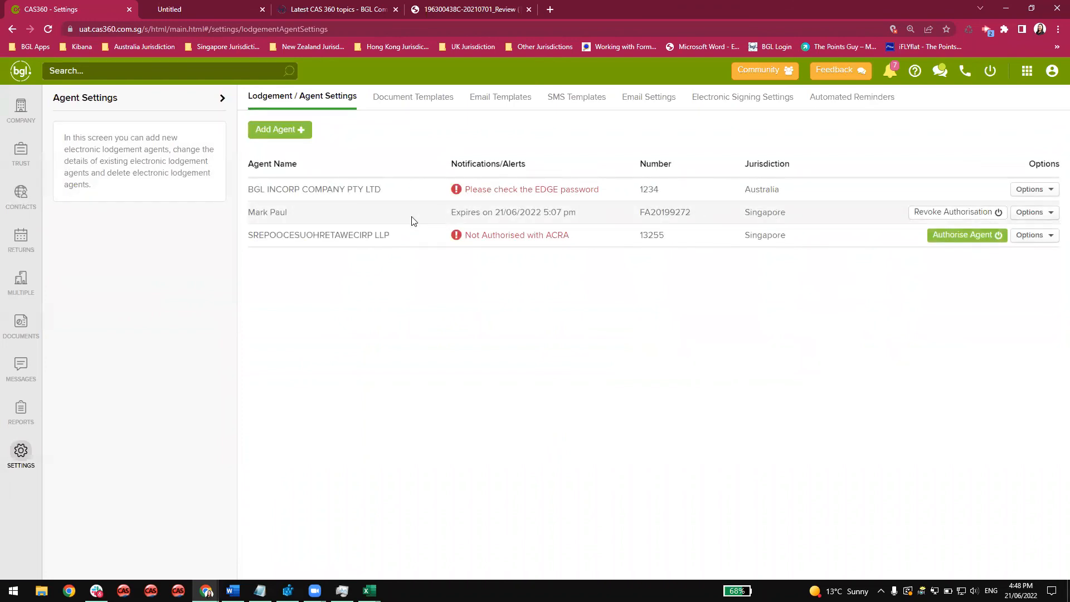
pyautogui.click(976, 213)
pyautogui.click(690, 192)
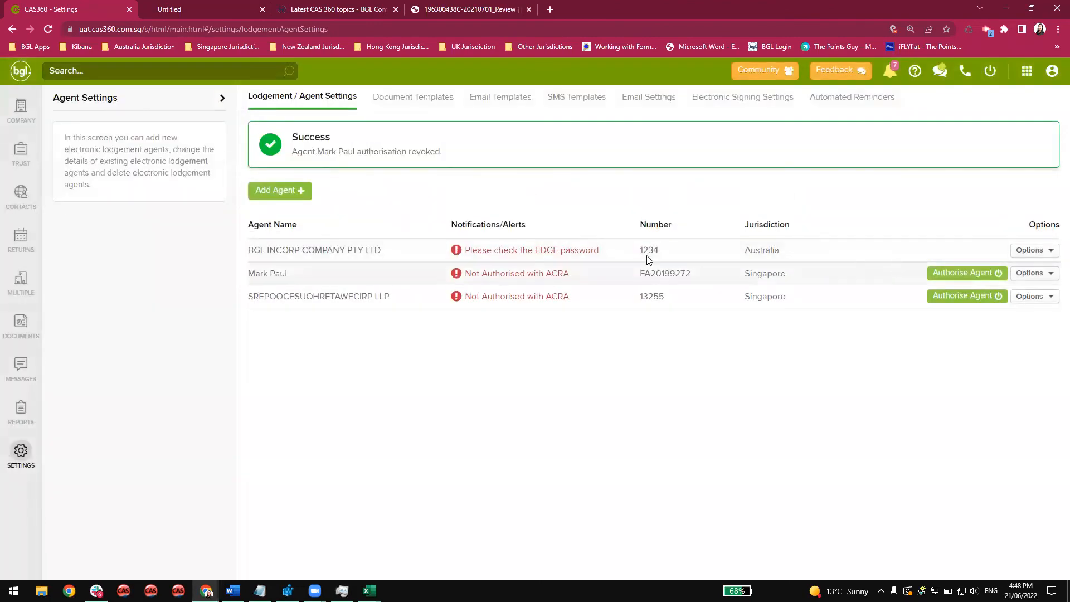
# Return to the annual returns, defer the ACRA data request, and launch Upload XBRL Financial Statements for IPARA XBRL TESTING11.
pyautogui.click(20, 238)
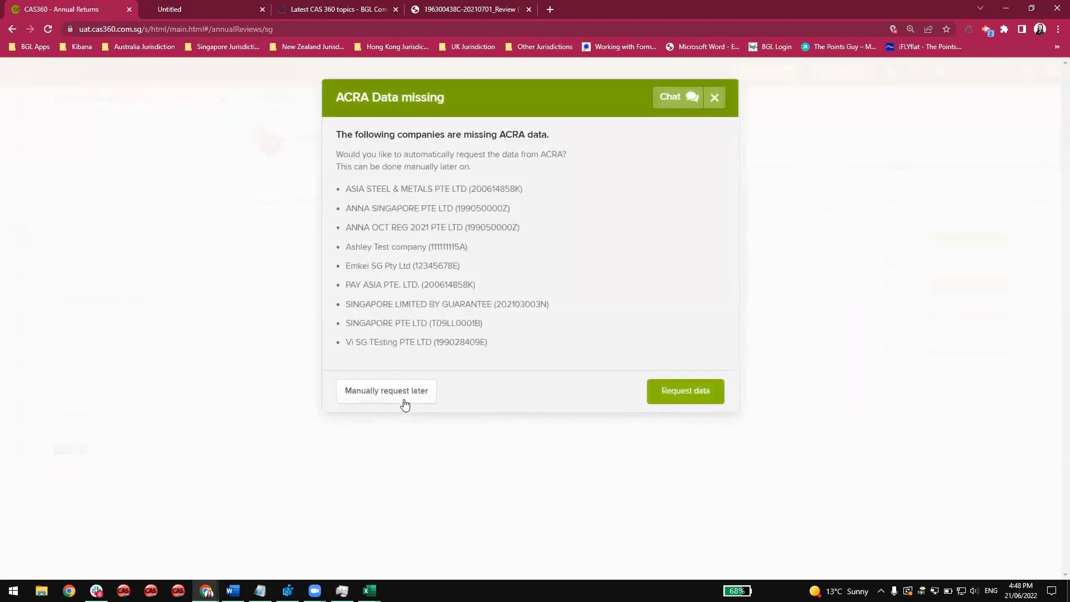
pyautogui.click(403, 397)
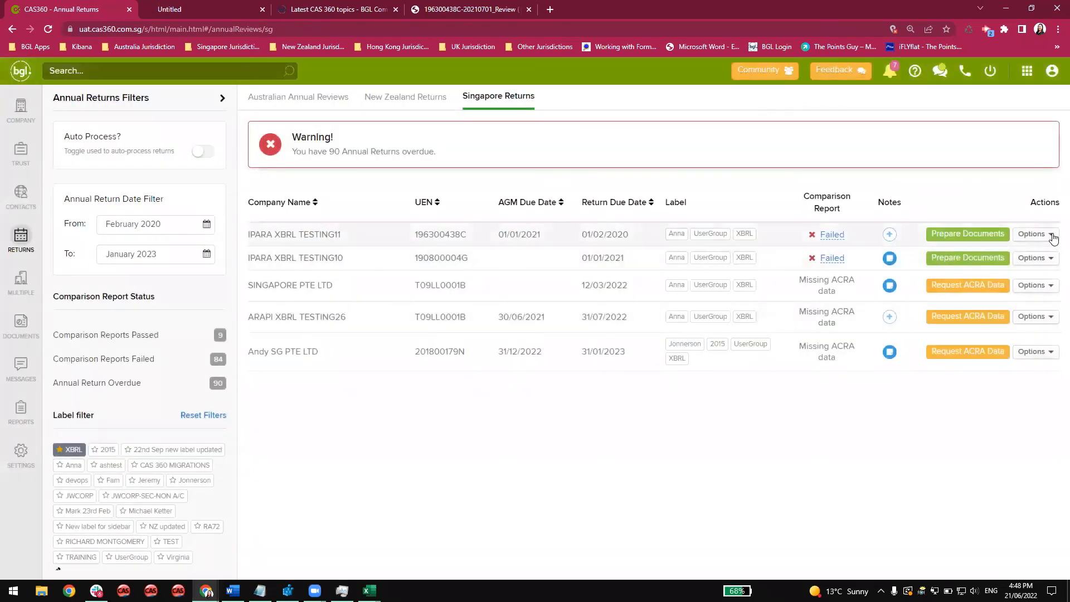
pyautogui.click(1053, 238)
pyautogui.click(968, 398)
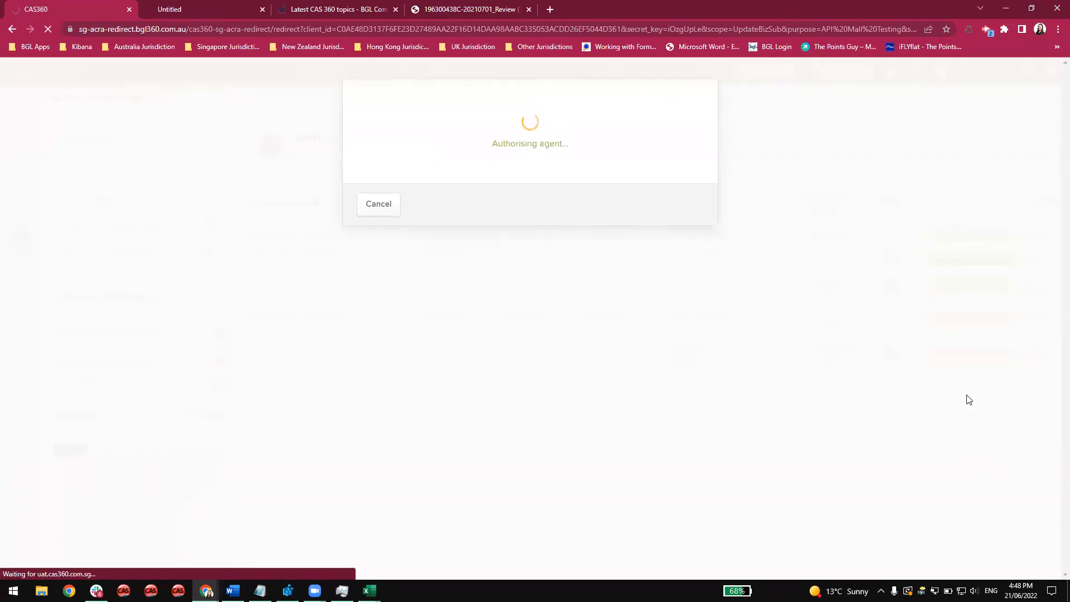